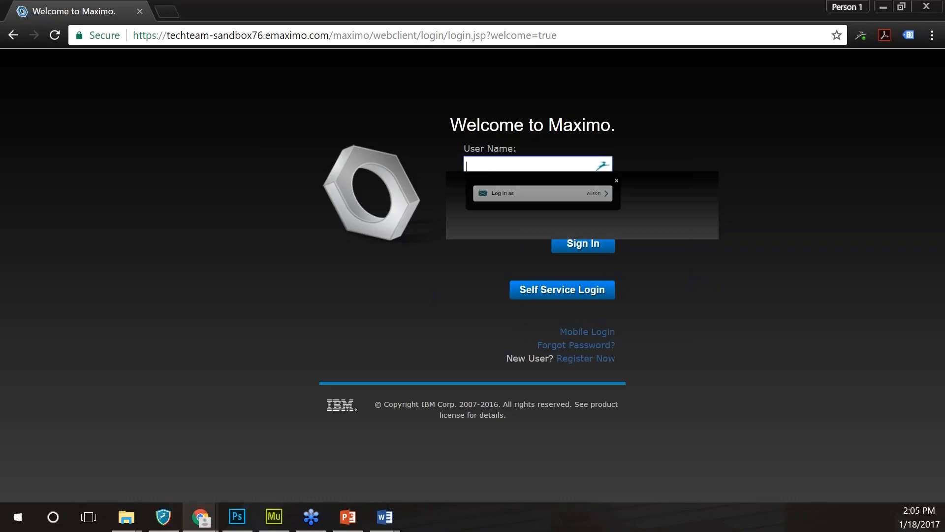
- Sign in to Maximo with the administrator user name and password
text(maxadmin)
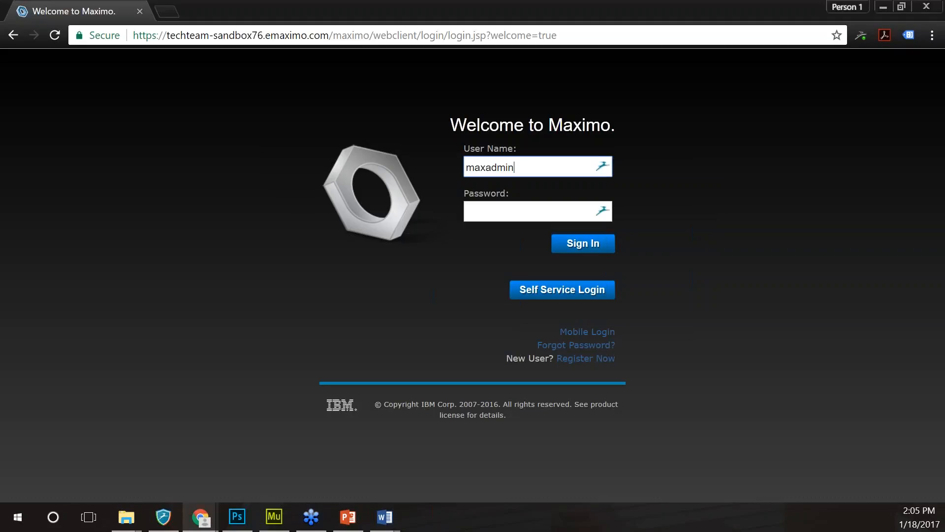
key(Tab)
text(•••••••••)
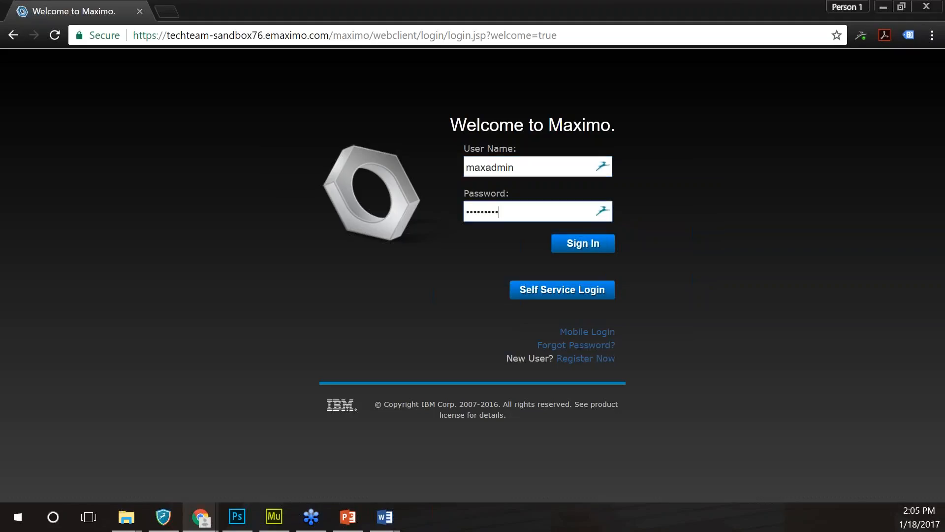
text(•••••)
key(Return)
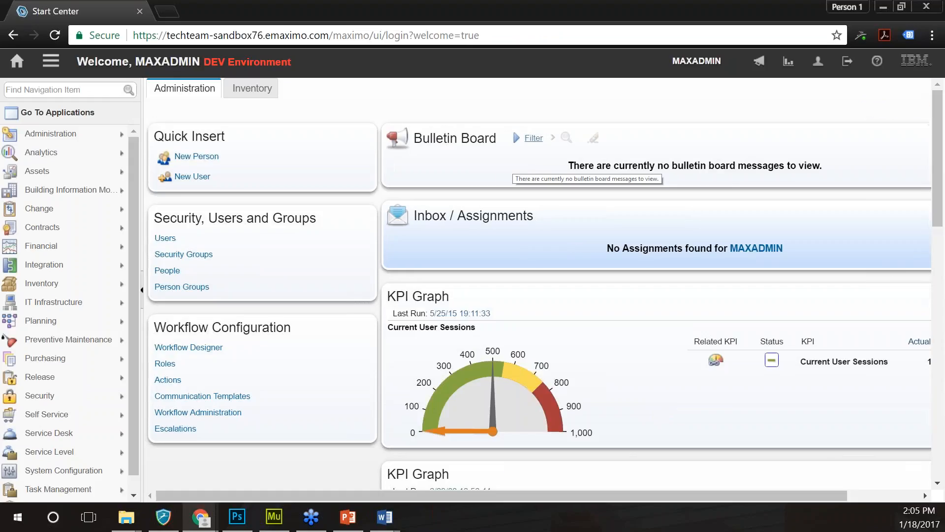
- Search the navigation items for 'work order' and open Work Order Tracking
scroll(83, 456, down, 1)
mouse_move(83, 455)
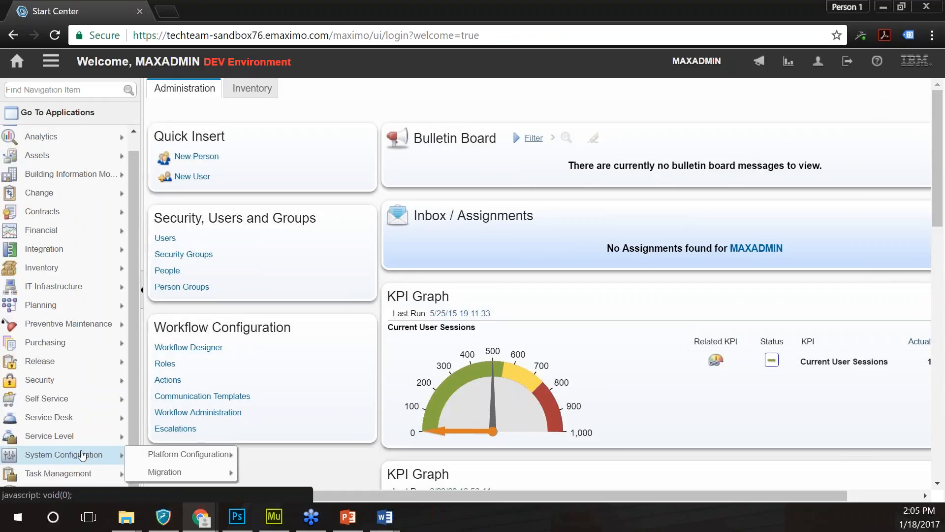
mouse_move(74, 137)
click(66, 92)
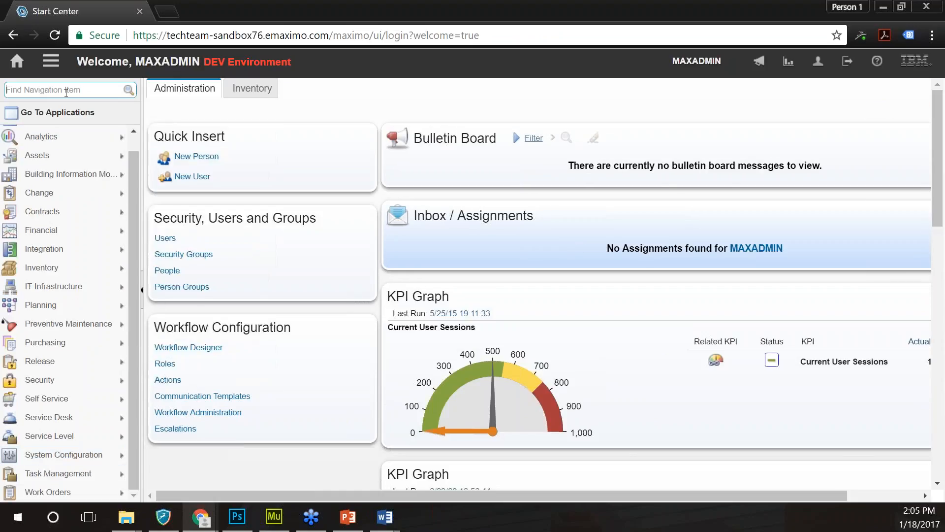
text(work order)
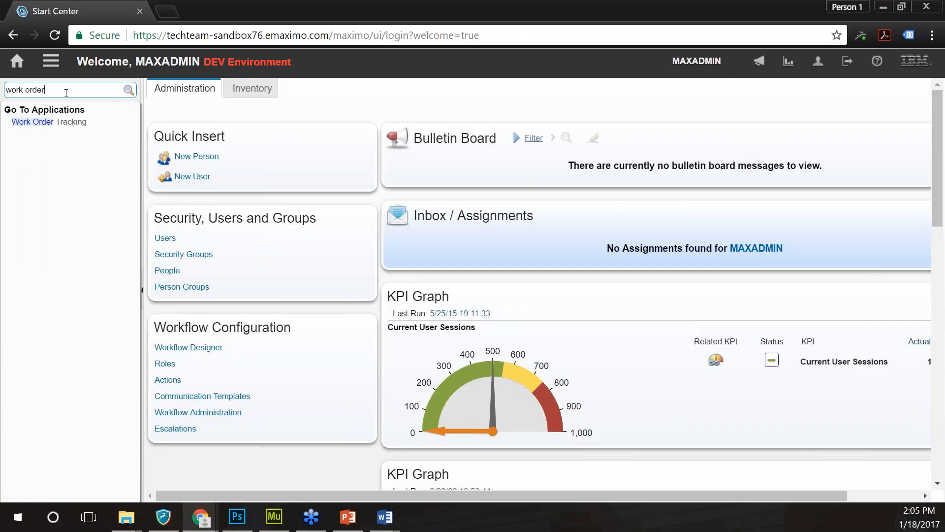
click(65, 124)
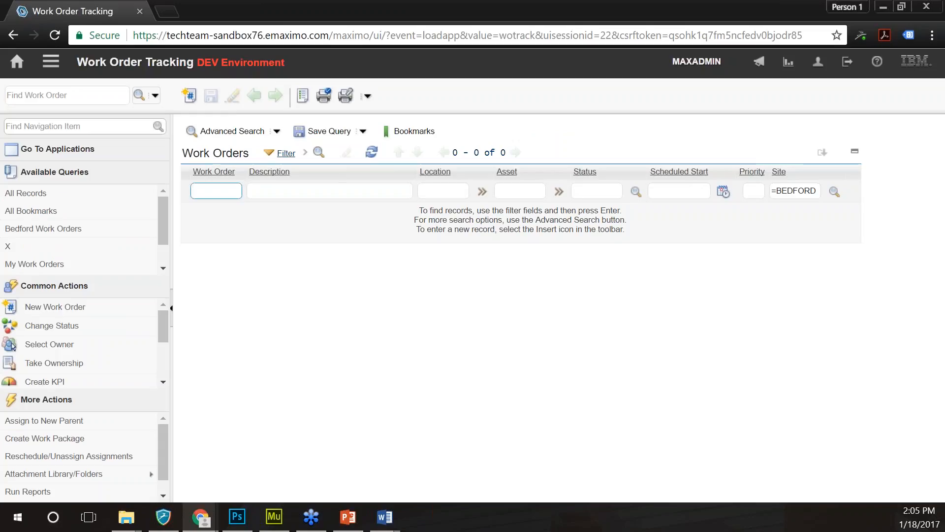
key(alt+Tab)
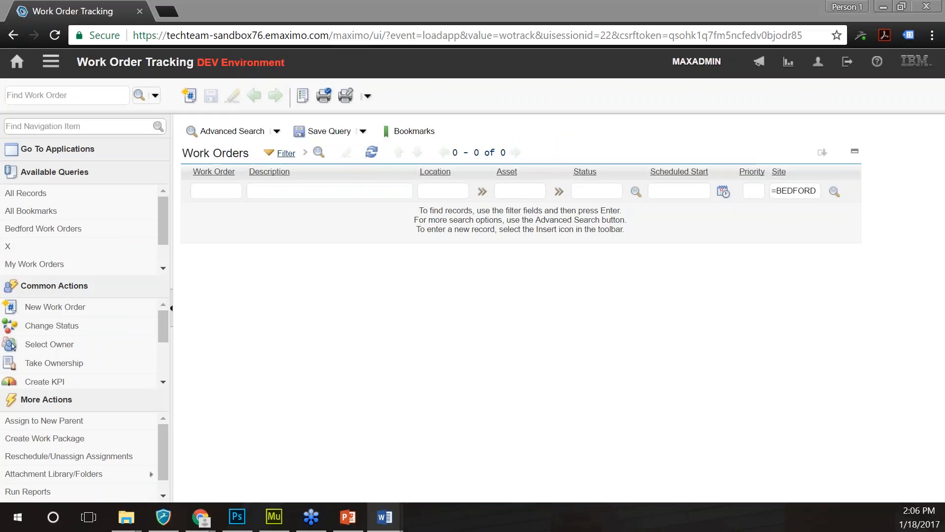
drag(161, 320, 161, 368)
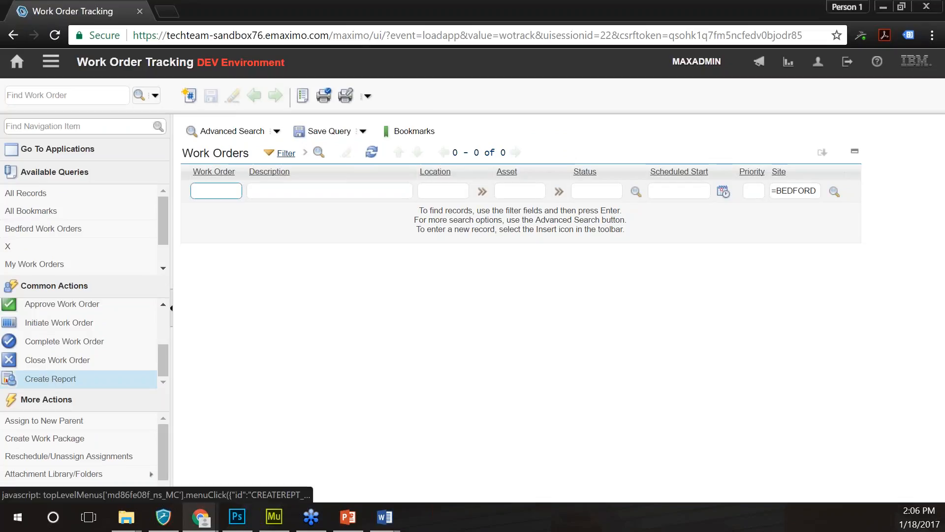
drag(163, 442, 163, 478)
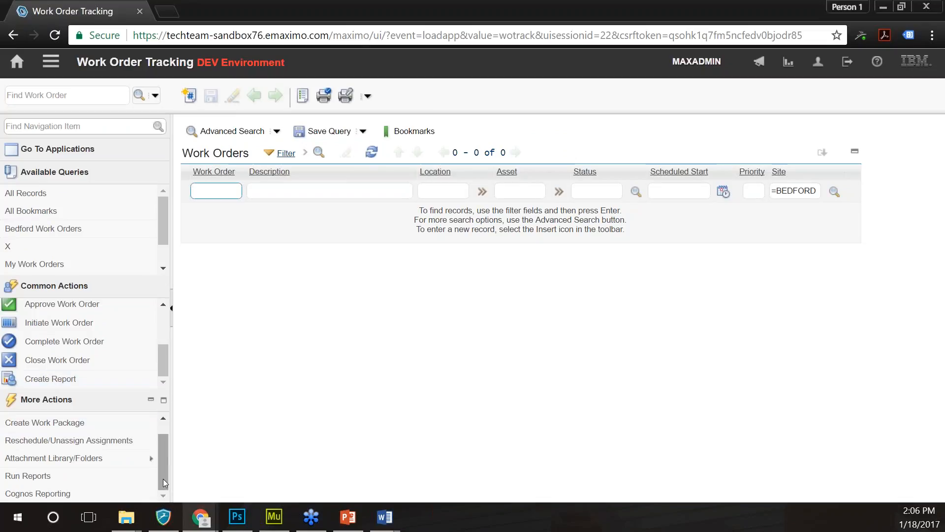
click(73, 477)
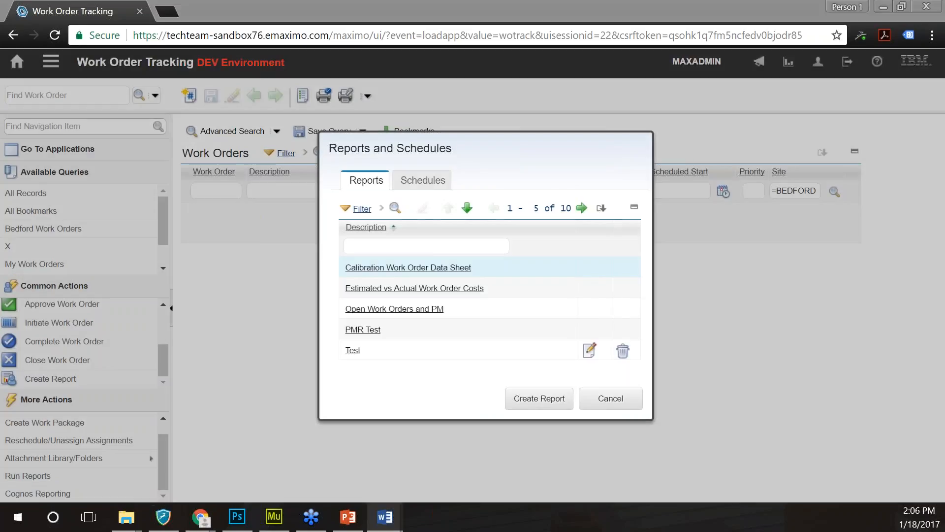
click(620, 408)
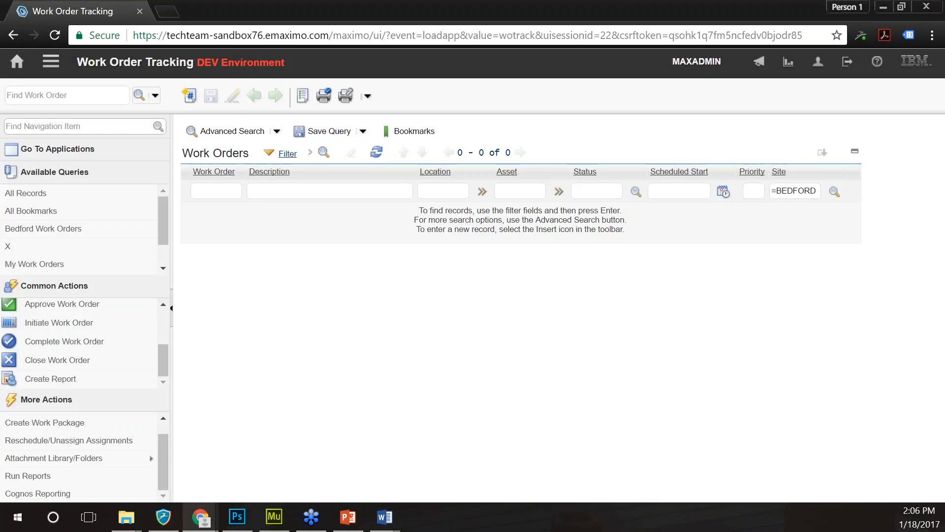
click(594, 193)
- Filter the Status column by =comp to show the 85 completed work orders
text(=comp)
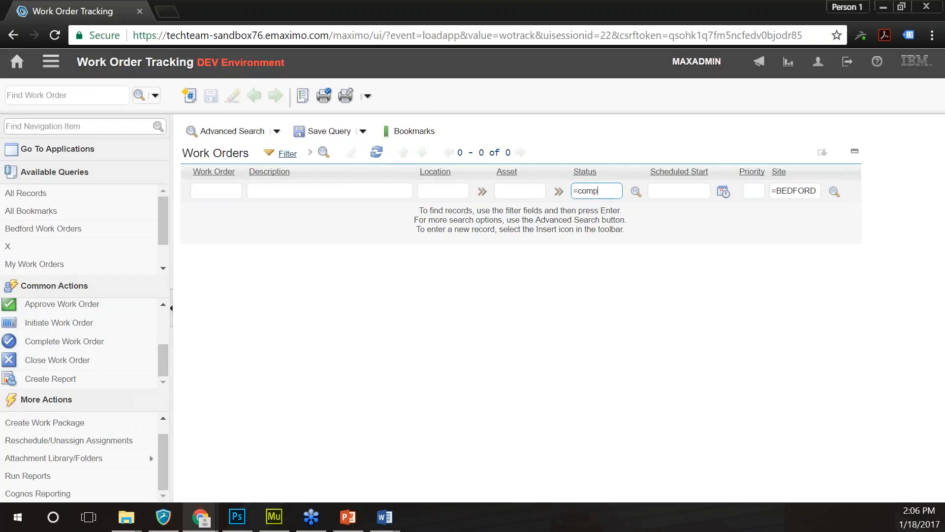
key(Return)
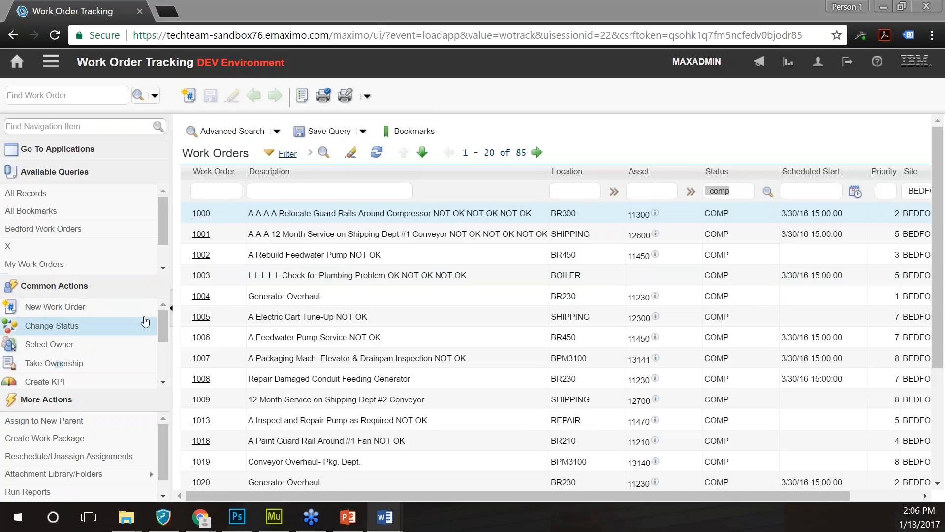
drag(161, 320, 163, 372)
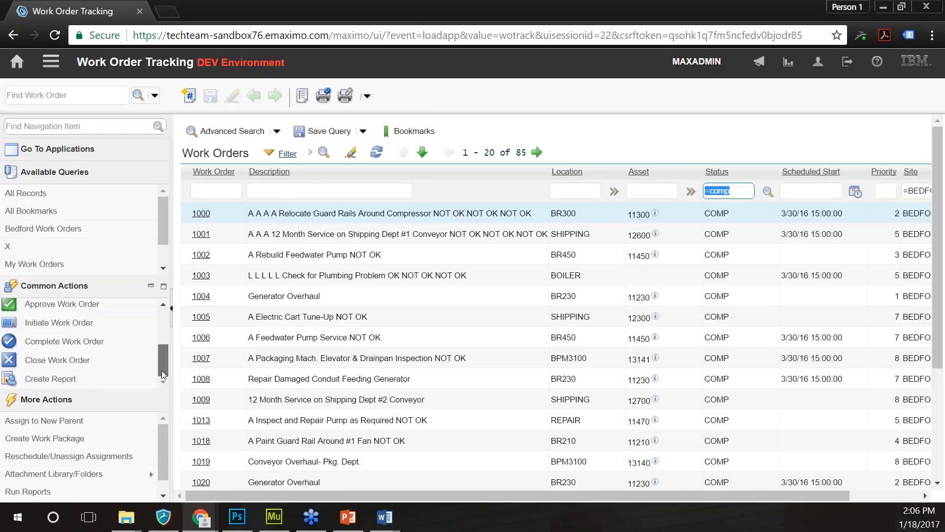
- Launch Create Report to open the Ad Hoc Report dialog on the Style tab
click(72, 378)
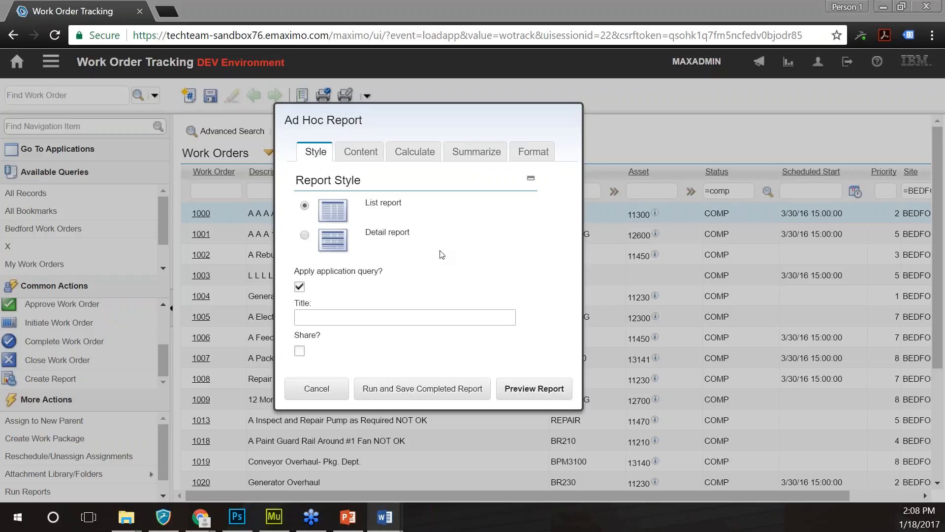
- Clear 'Apply application query?' and title the report 'Completed Work Orders with Cost'
click(299, 288)
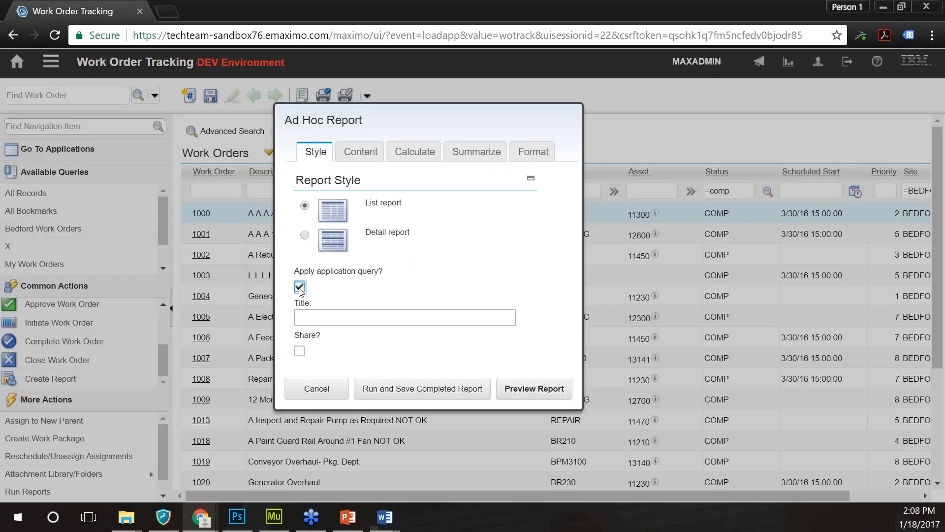
click(300, 289)
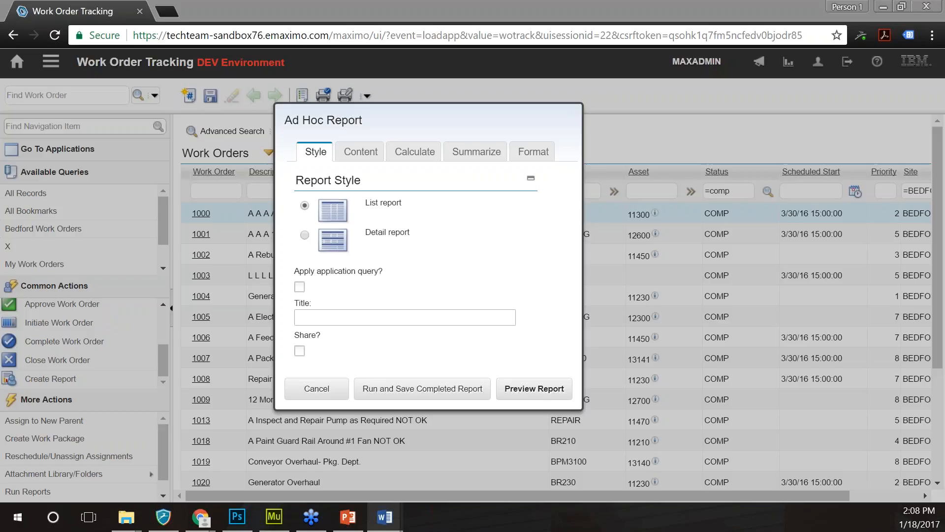
click(444, 316)
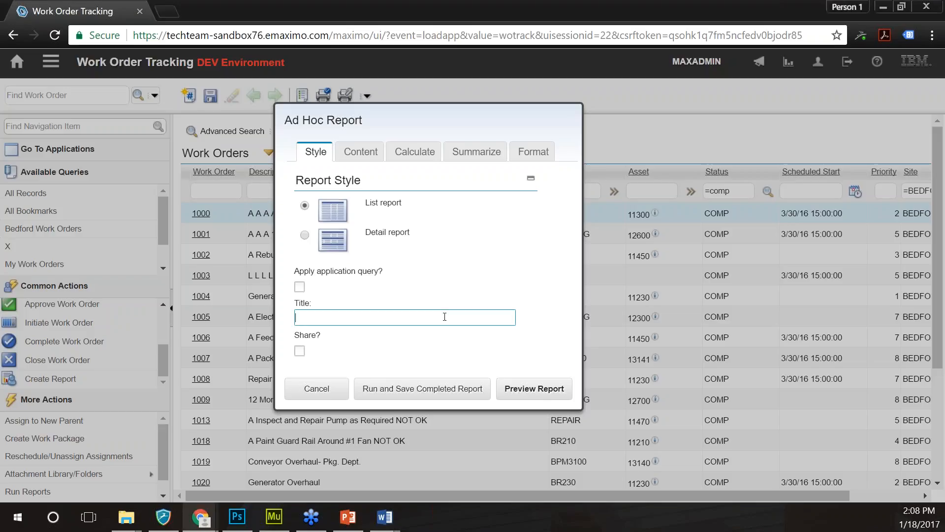
text(Completed mW)
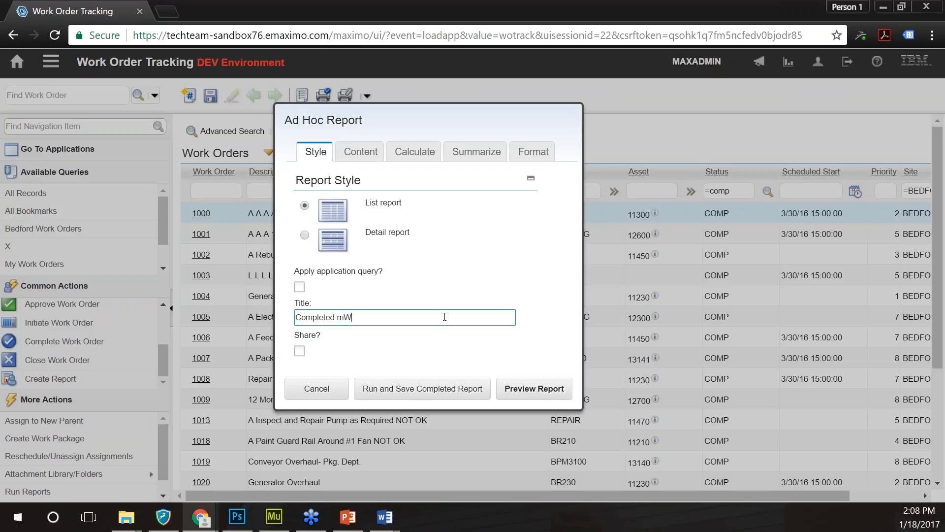
key(BackSpace)
key(BackSpace)
key(BackSpace)
text(Work Orders with Cost)
key(alt+Tab)
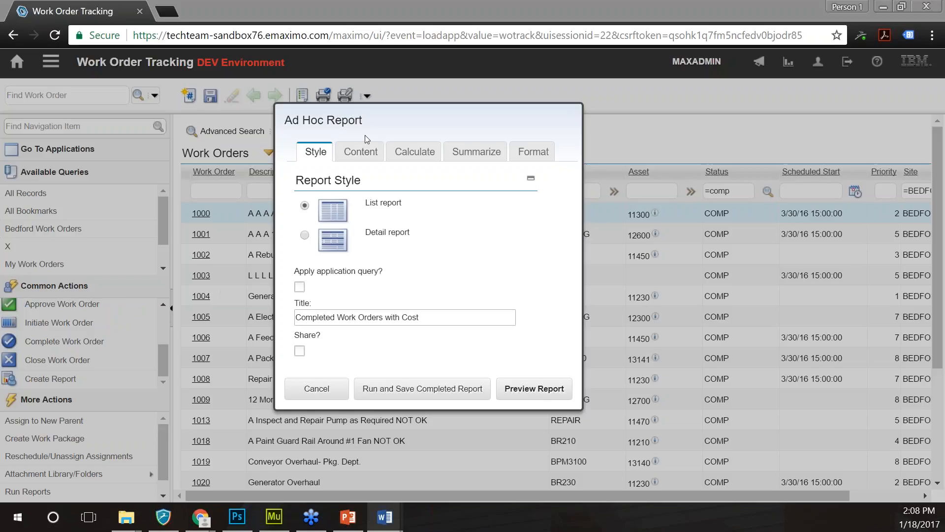
click(361, 153)
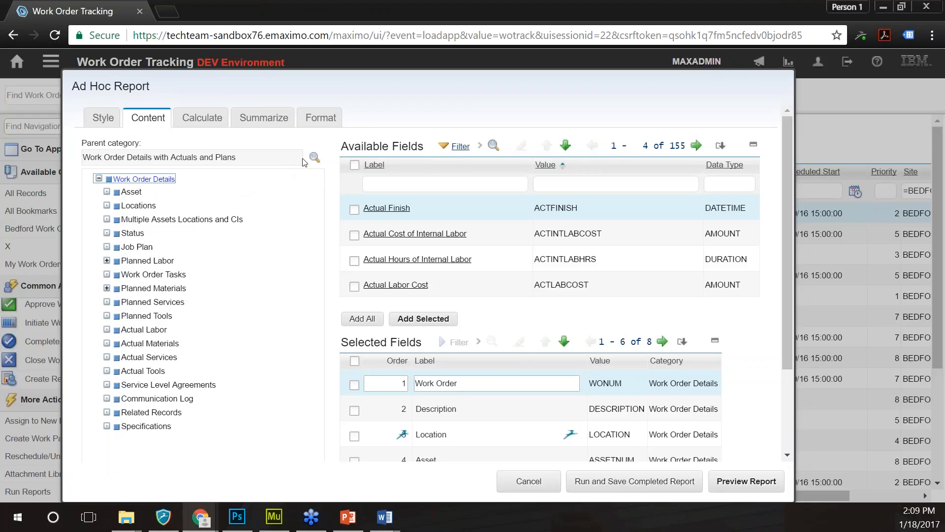
- Bring up the Parent category lookup listing the two available categories
click(314, 160)
click(314, 158)
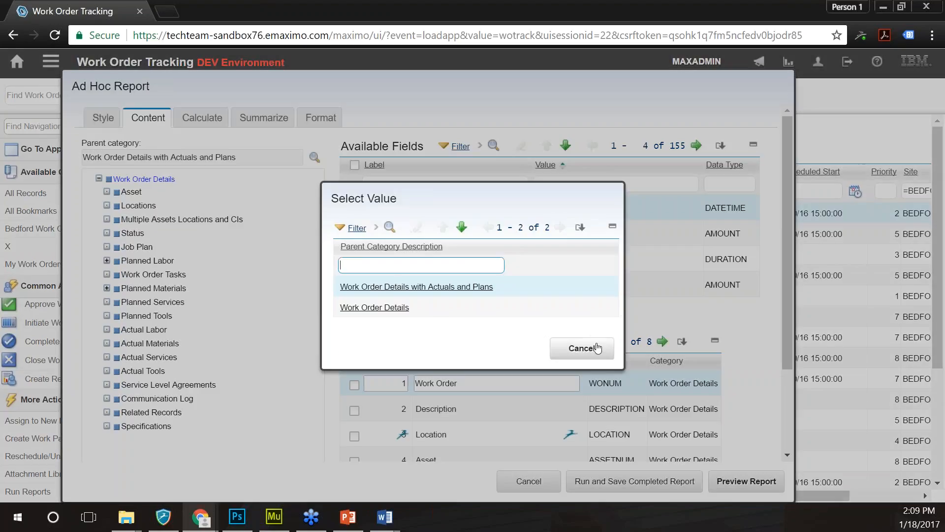
click(597, 348)
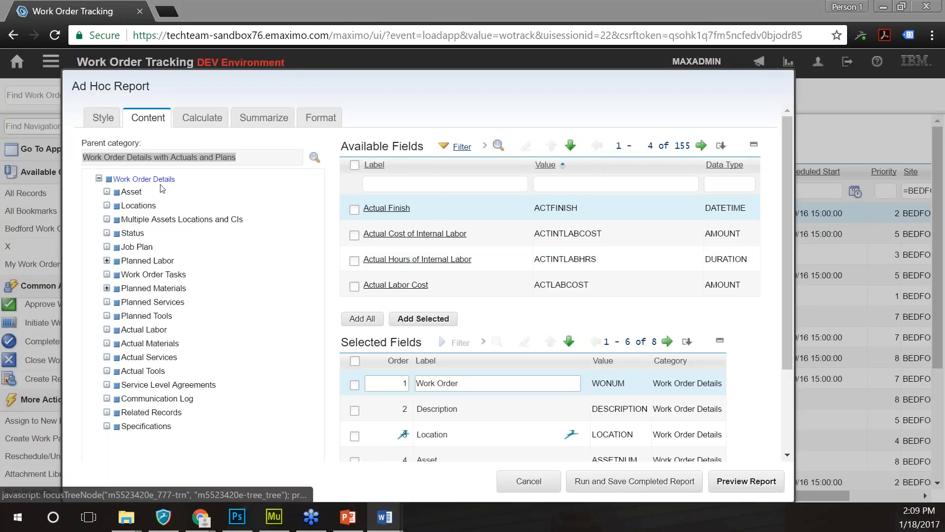
click(702, 146)
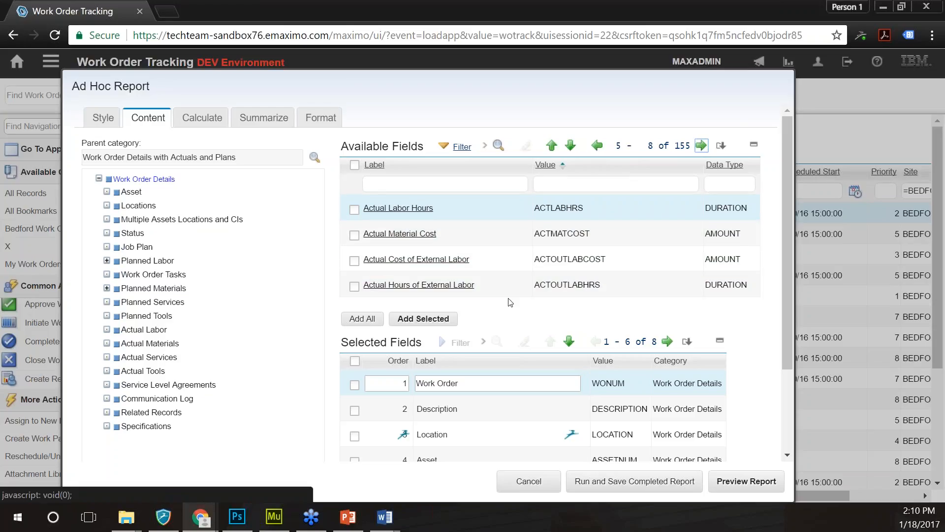
click(464, 181)
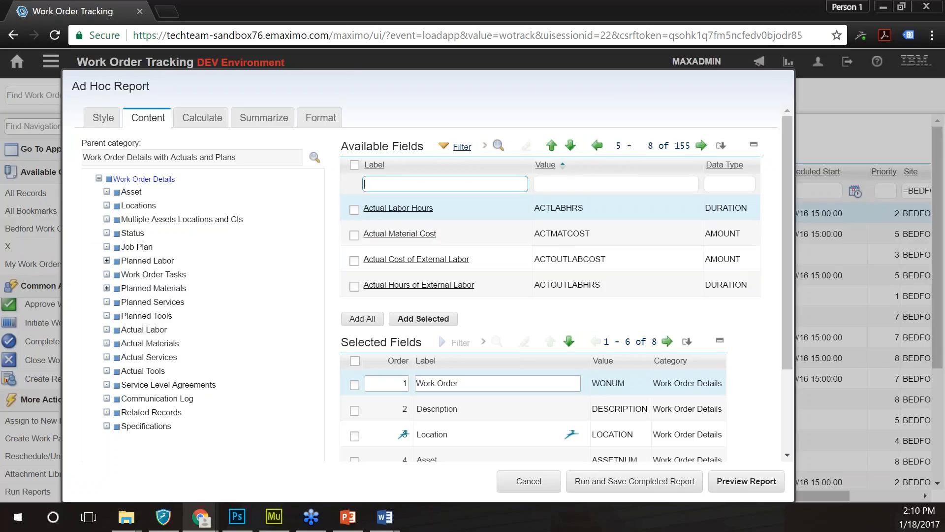
click(117, 195)
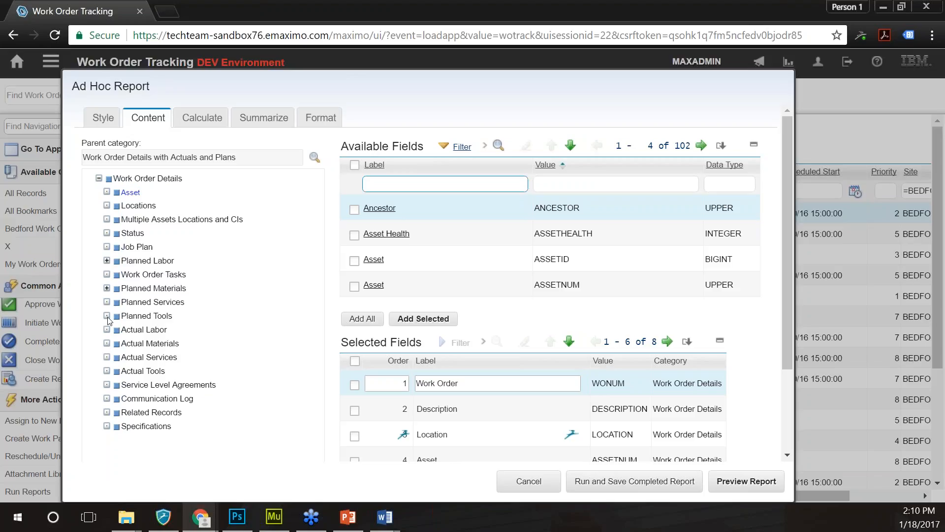
click(130, 179)
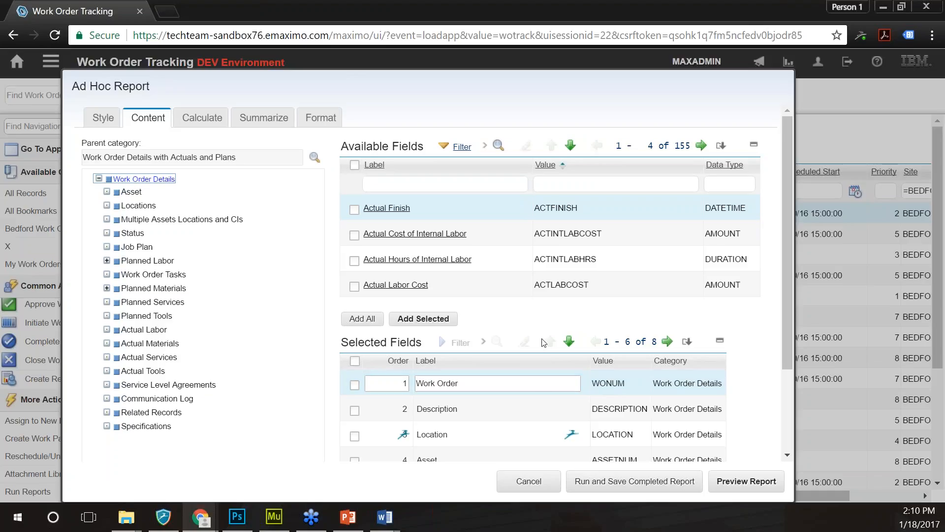
click(786, 308)
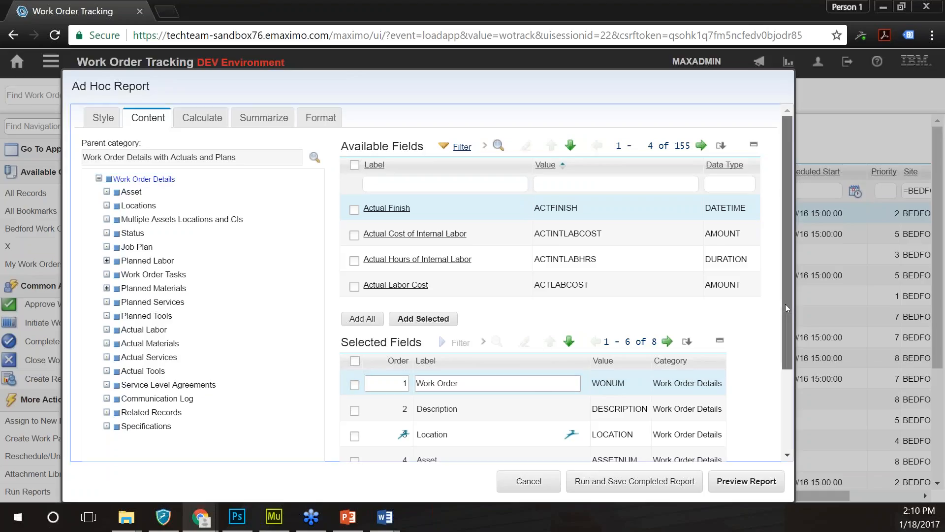
- Remove Scheduled Start and Priority, then set Site's order to 1 and Work Order's to 2
drag(785, 308, 785, 388)
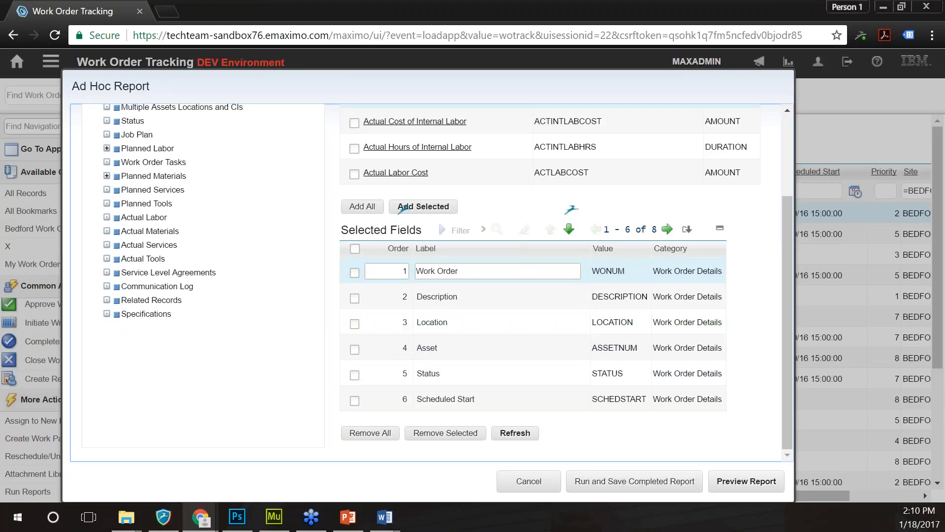
key(alt+Tab)
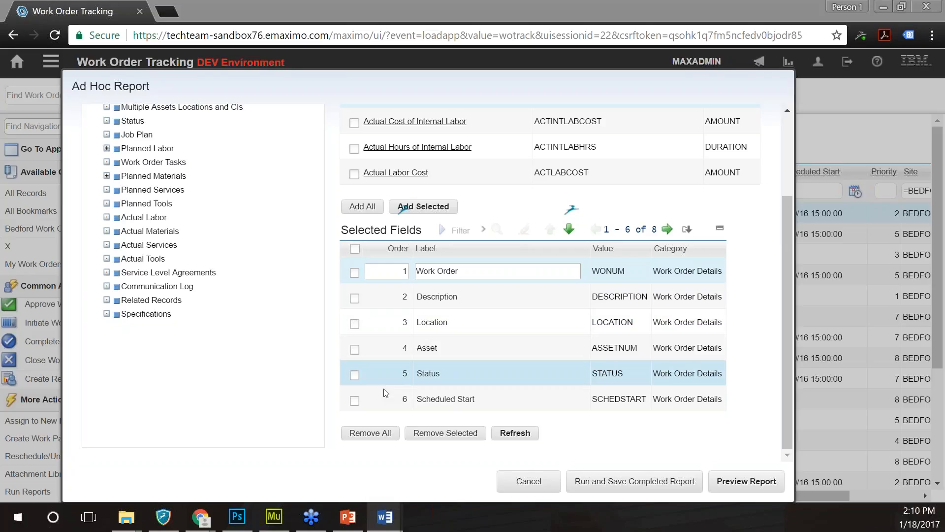
click(355, 400)
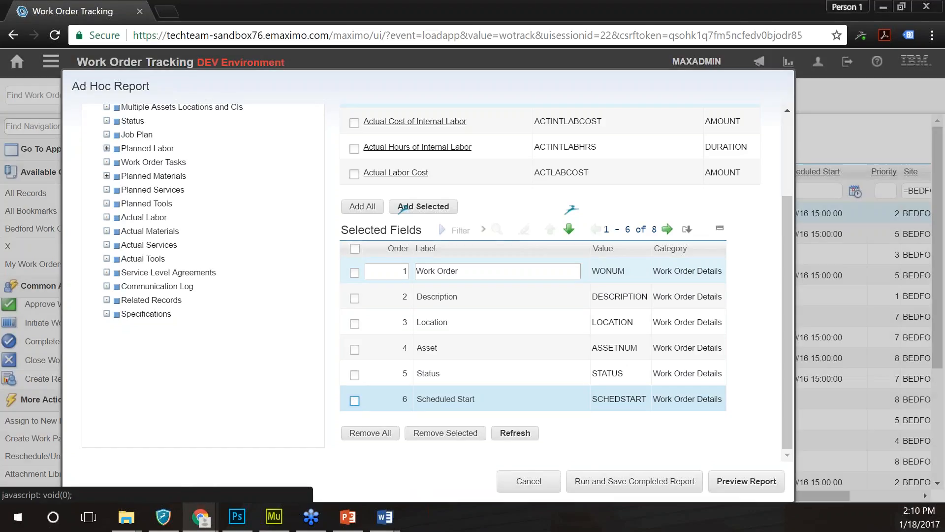
click(666, 229)
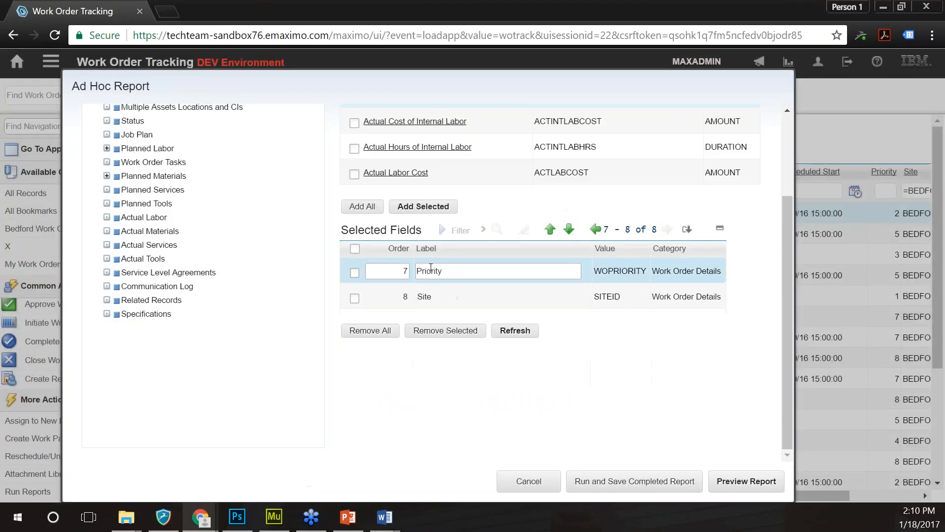
click(355, 273)
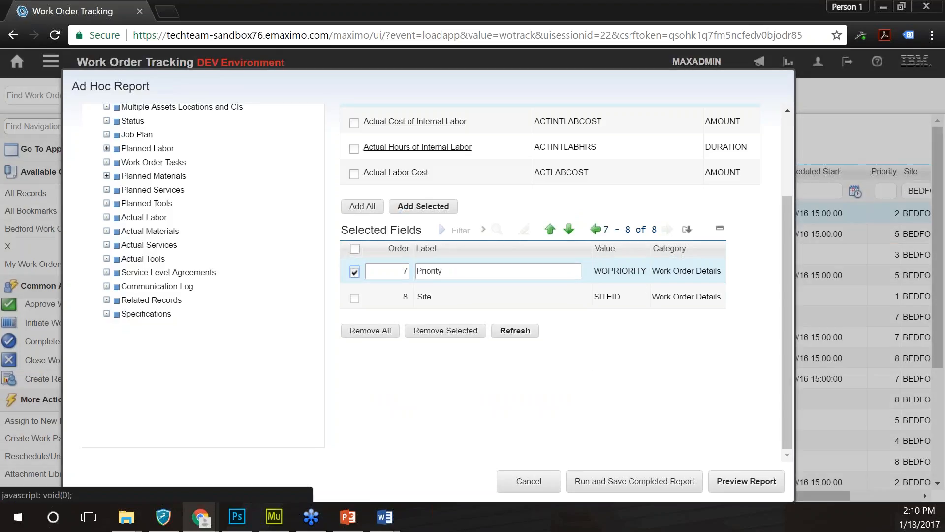
click(466, 331)
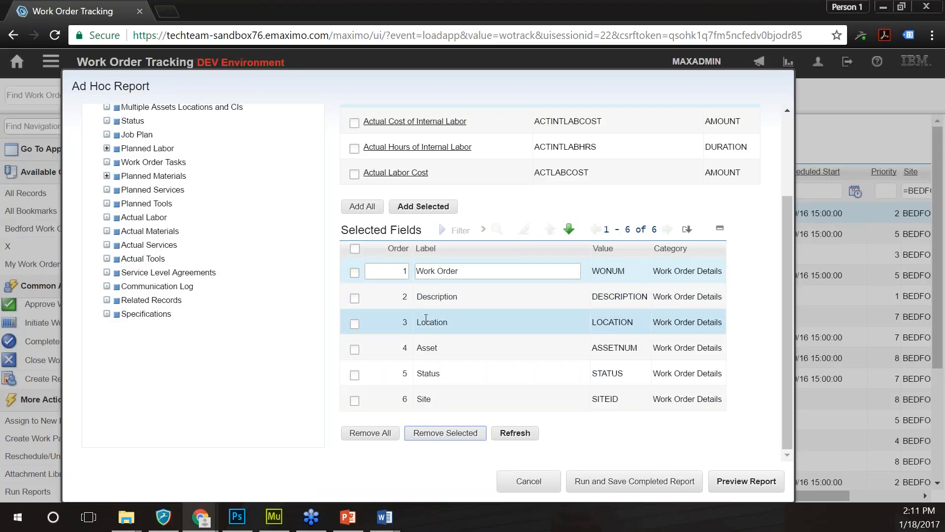
click(384, 269)
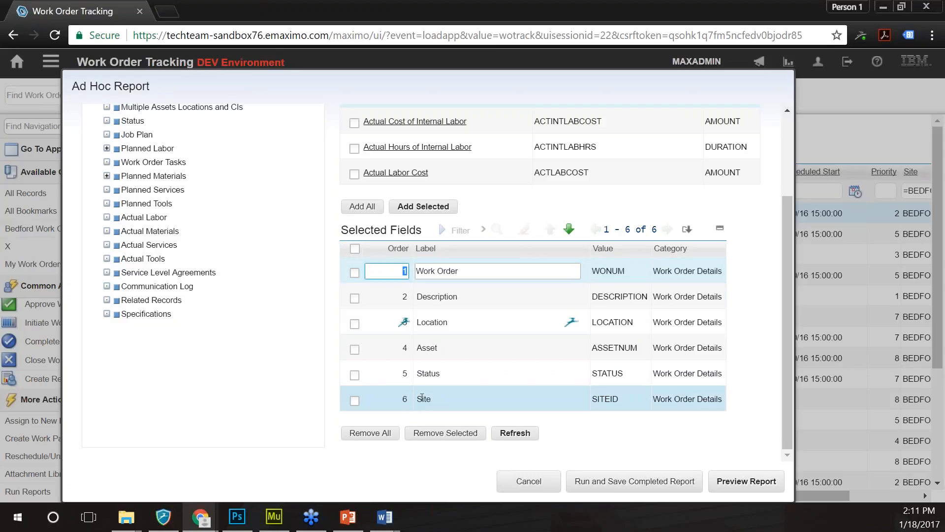
click(401, 399)
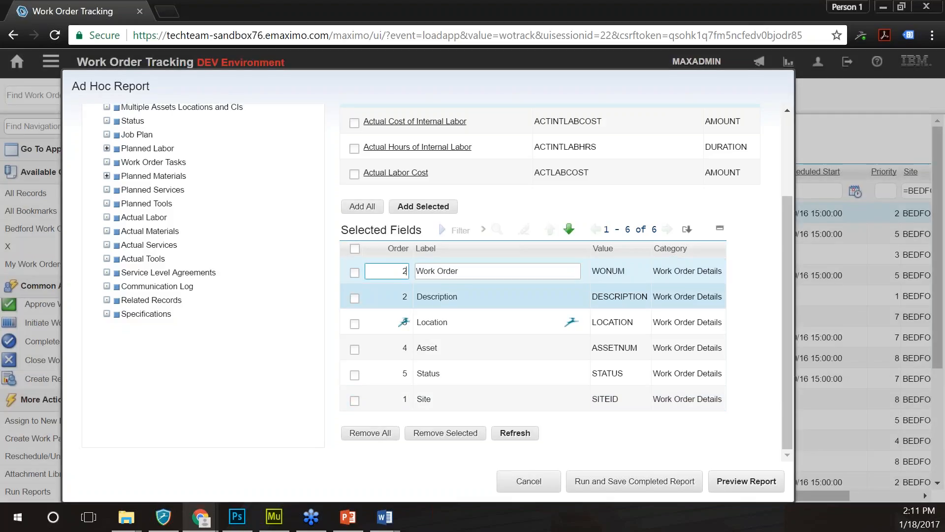
- Set order numbers Description 3, Location 4, Asset 5, Status 6 and refresh the field list
click(397, 298)
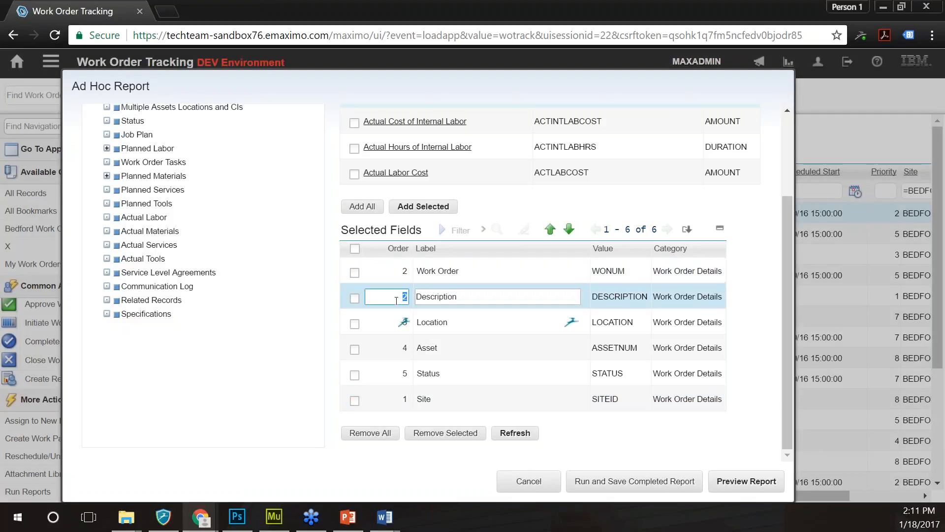
text(3)
click(401, 322)
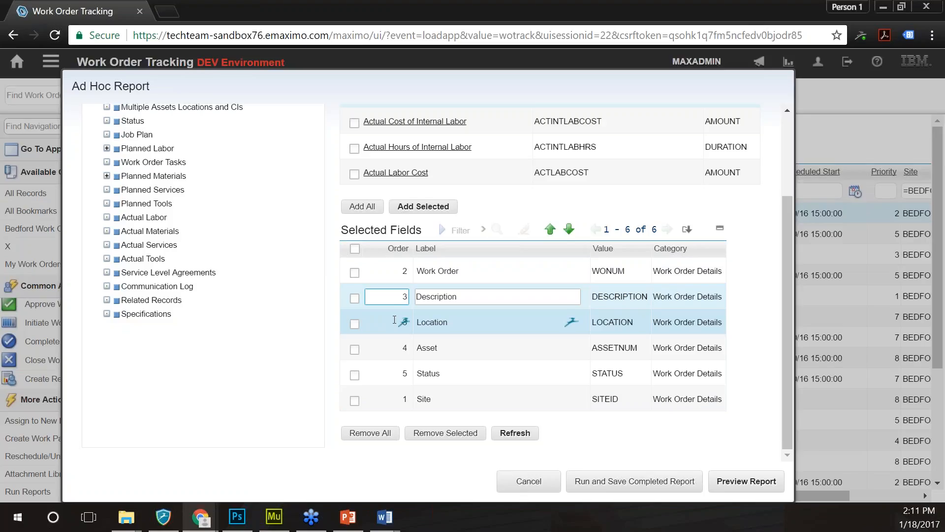
text(4)
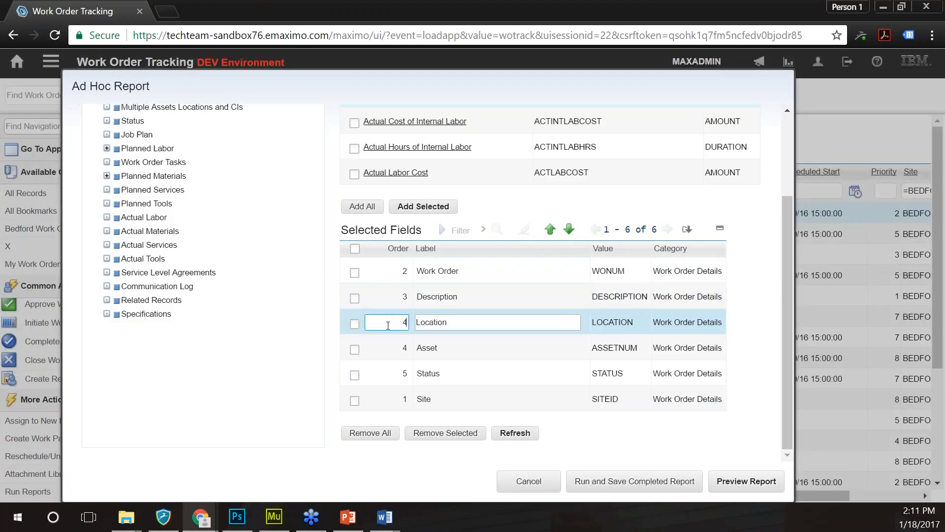
click(400, 349)
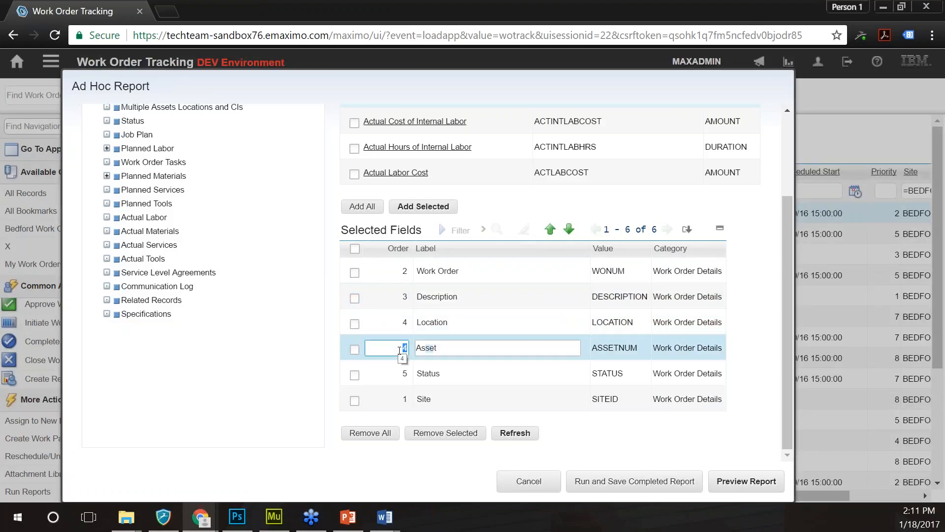
text(5)
click(396, 373)
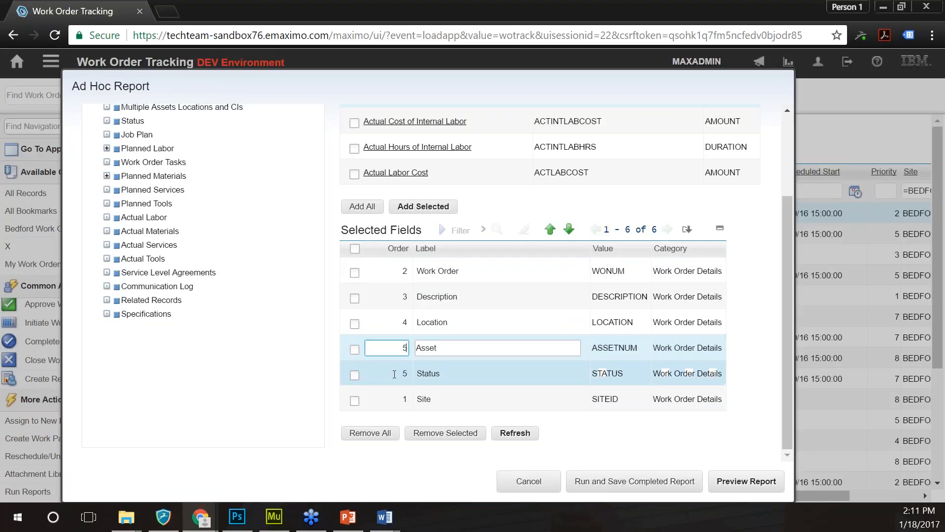
text(6)
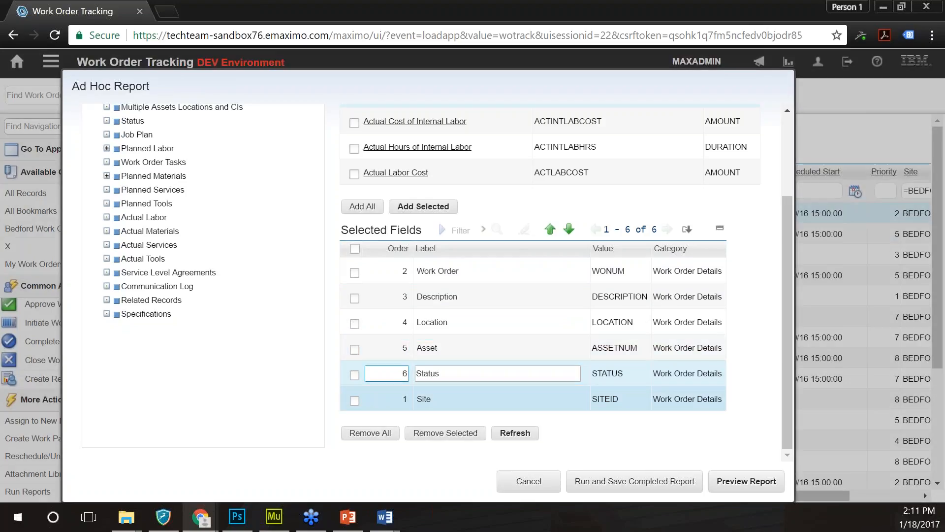
click(515, 434)
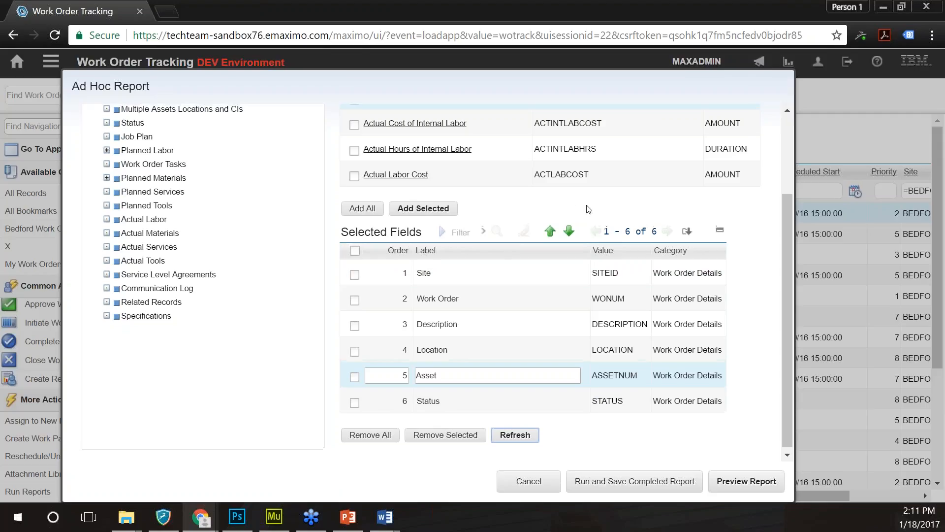
scroll(117, 184, up, 3)
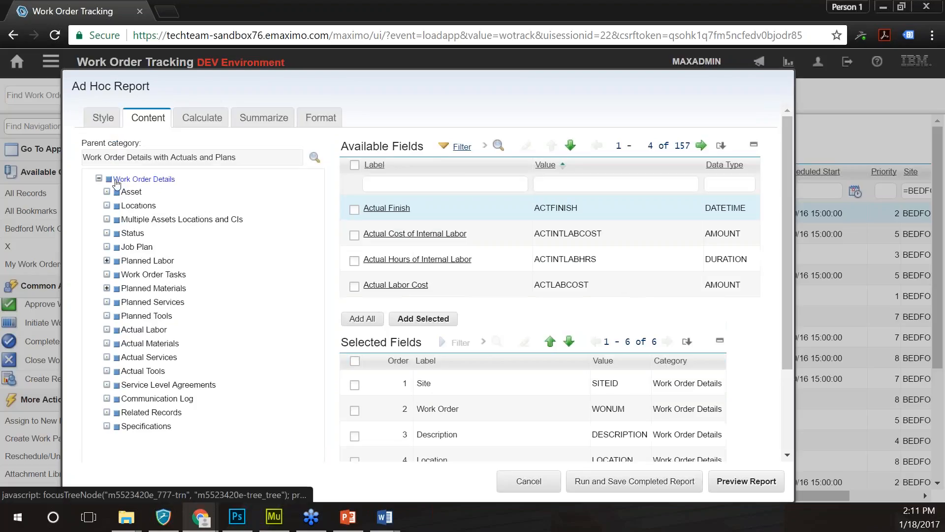
- Add the Work Type field as selected field 7
click(455, 183)
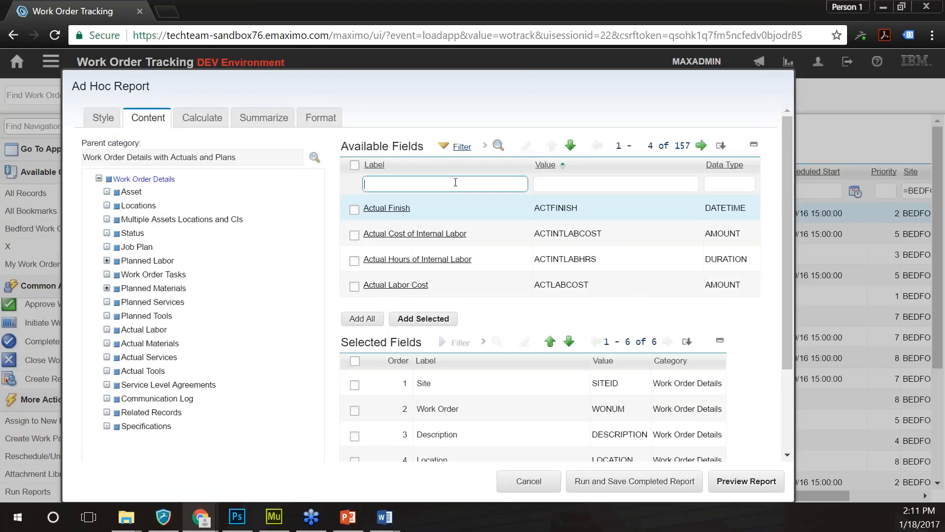
text(work type)
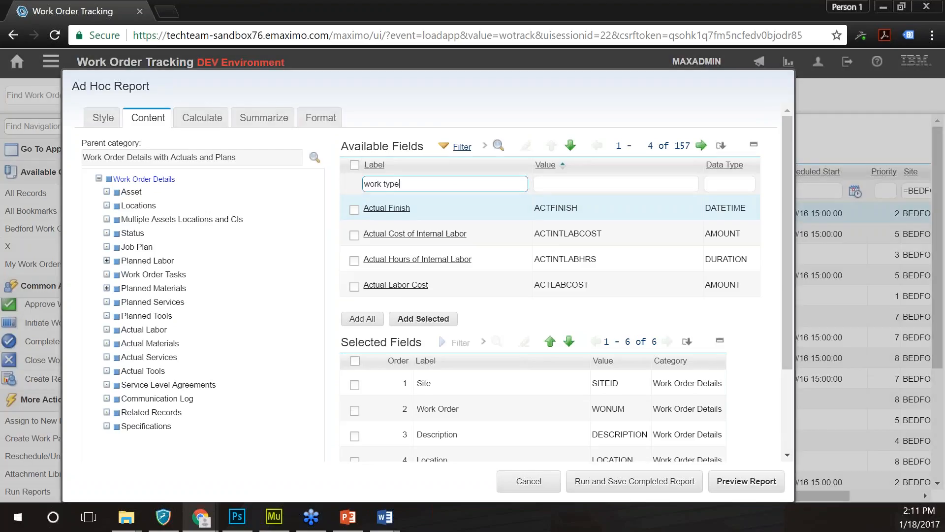
key(Return)
click(354, 209)
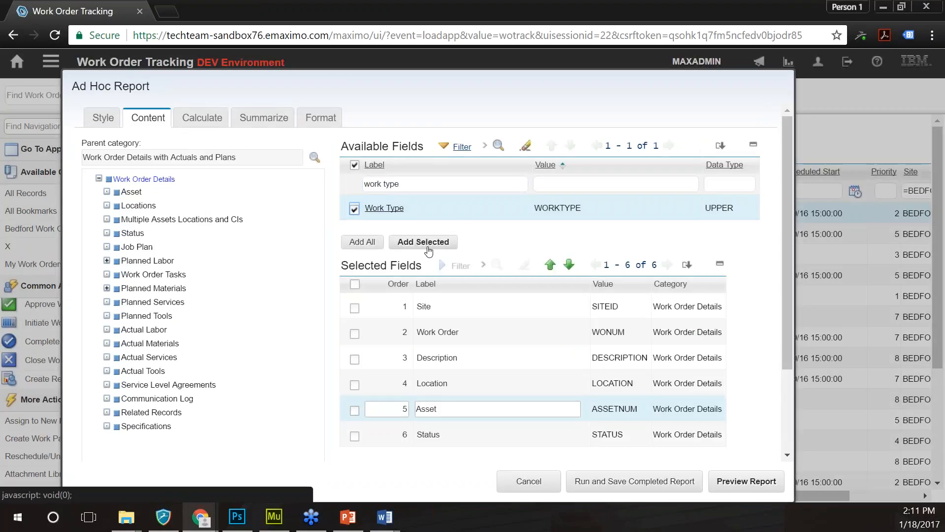
click(423, 242)
scroll(787, 303, down, 3)
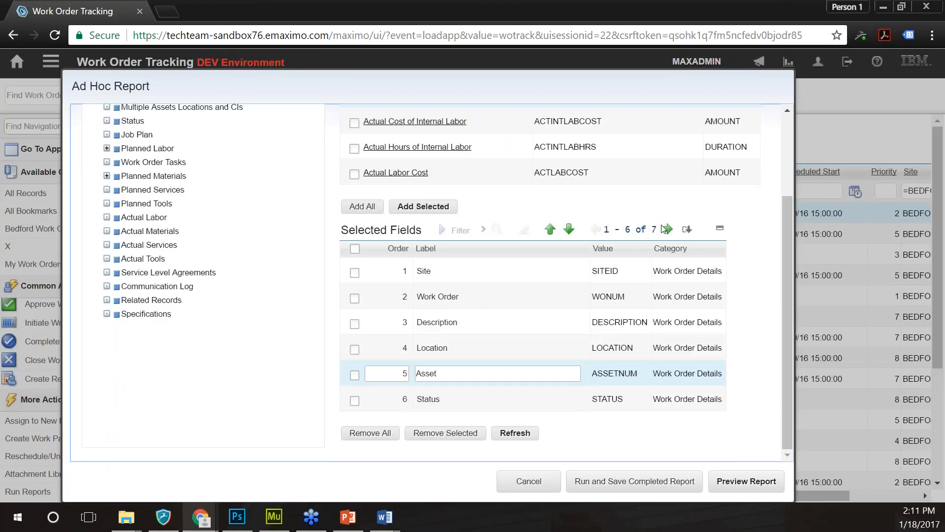
click(667, 229)
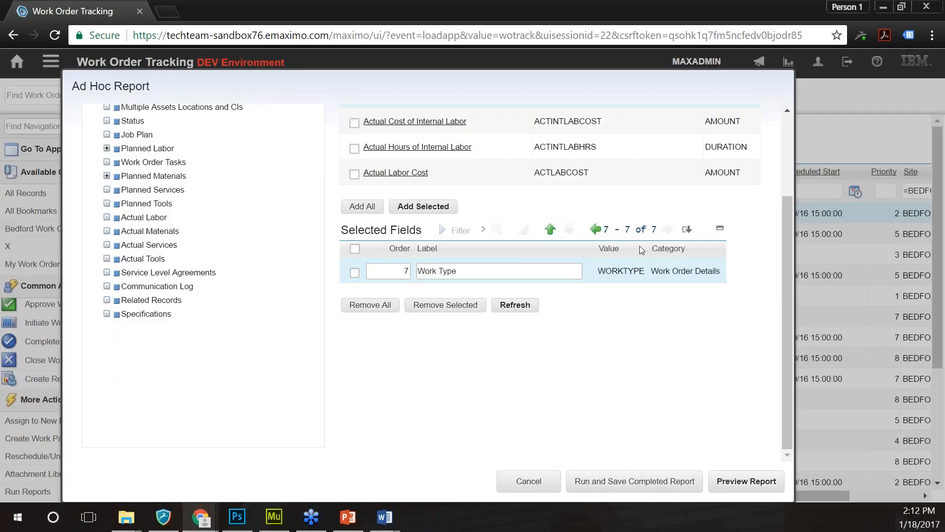
click(596, 229)
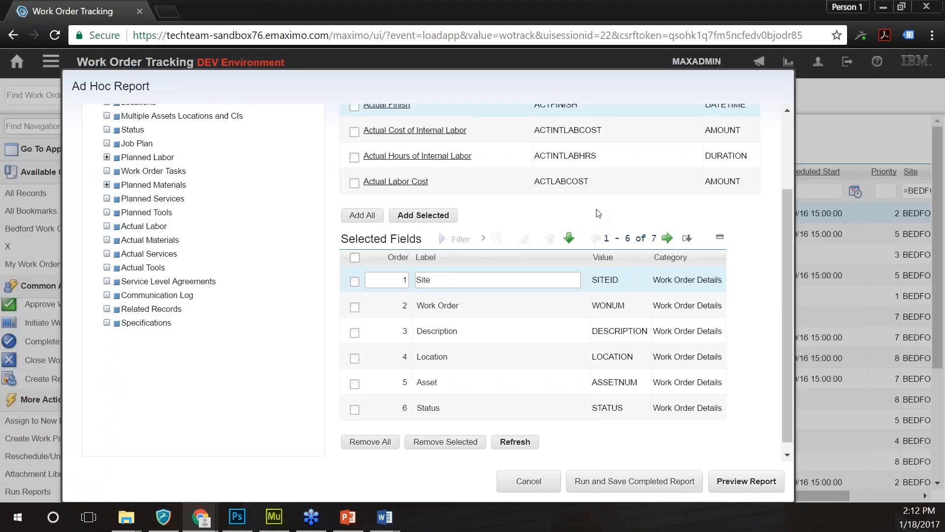
scroll(598, 213, up, 3)
- Add the Actual Material Cost field to the selected fields
click(507, 189)
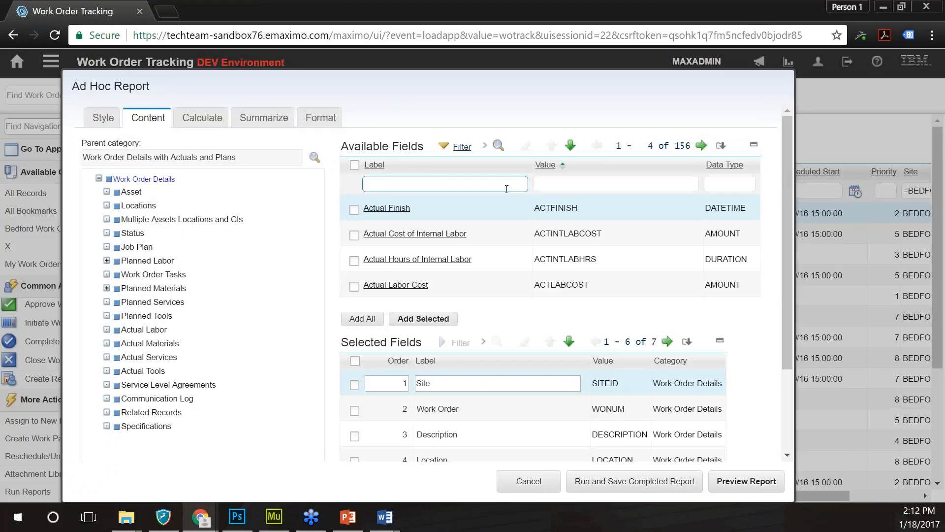
text(actual material cost)
key(Return)
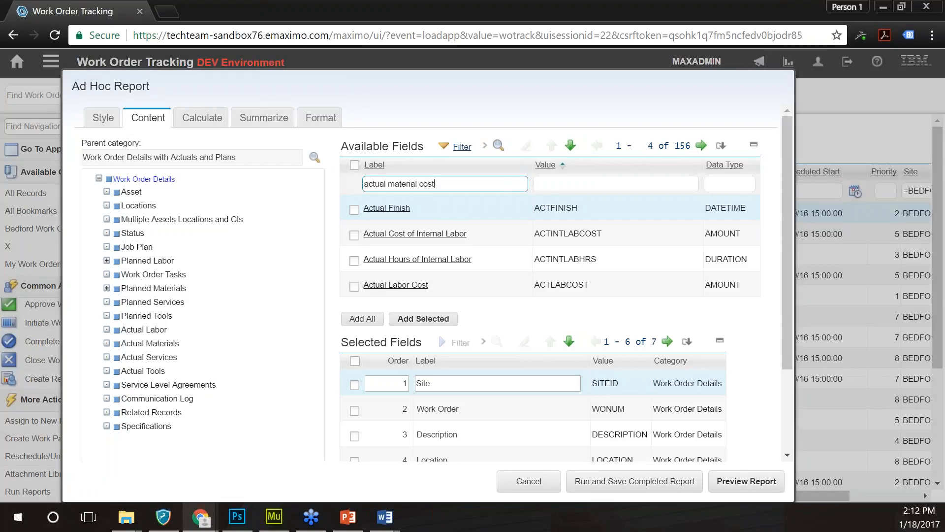
click(354, 209)
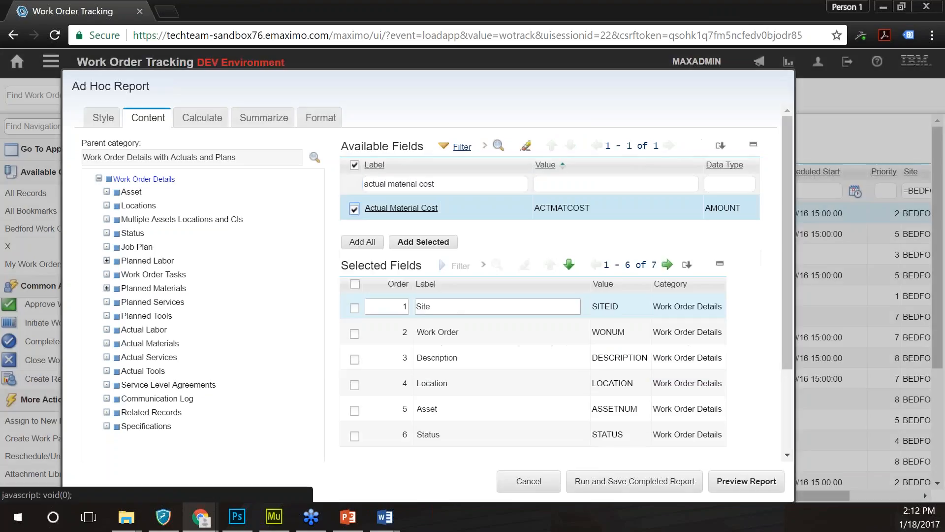
click(423, 242)
- Add the Actual Labor Cost field as selected field 9
click(436, 183)
text(actual labor cost)
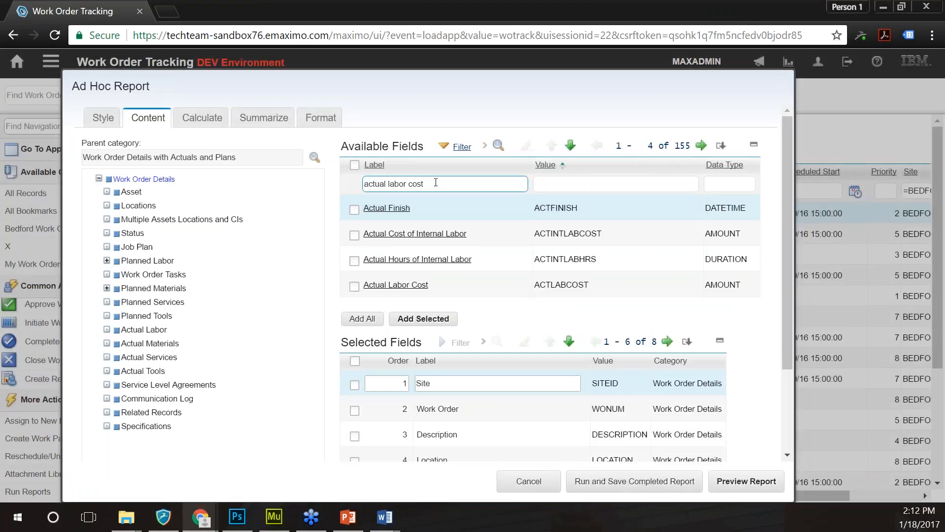
key(Return)
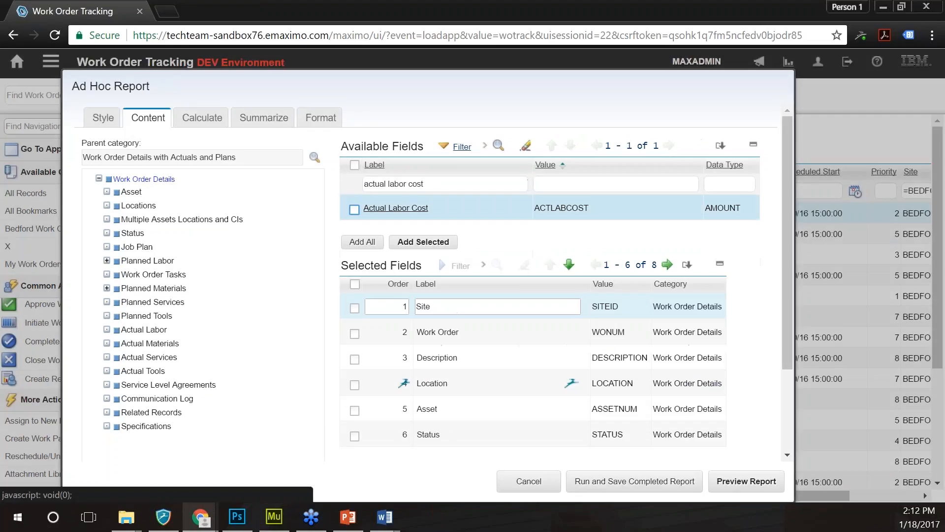
click(355, 209)
click(414, 242)
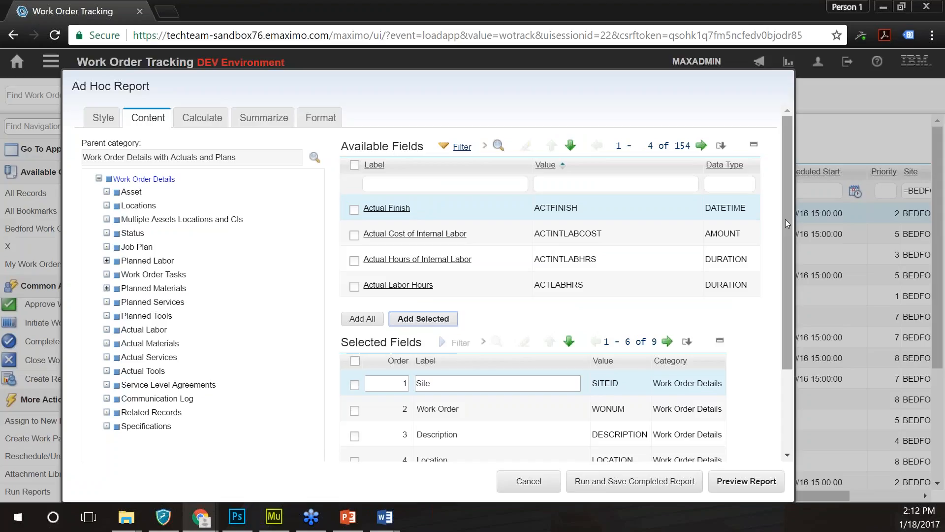
drag(786, 222, 786, 315)
click(667, 229)
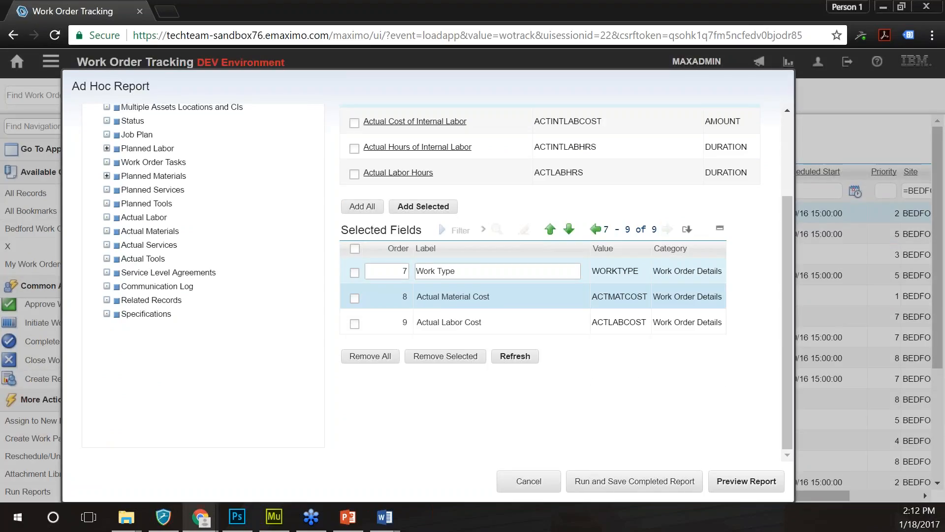
click(594, 229)
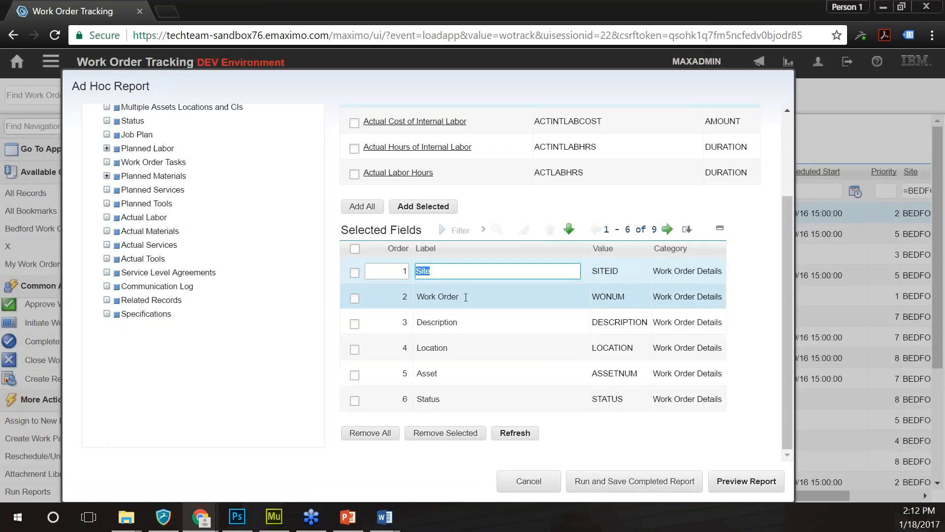
- Relabel the Work Order column 'WO #' and Description 'Desc'
click(465, 297)
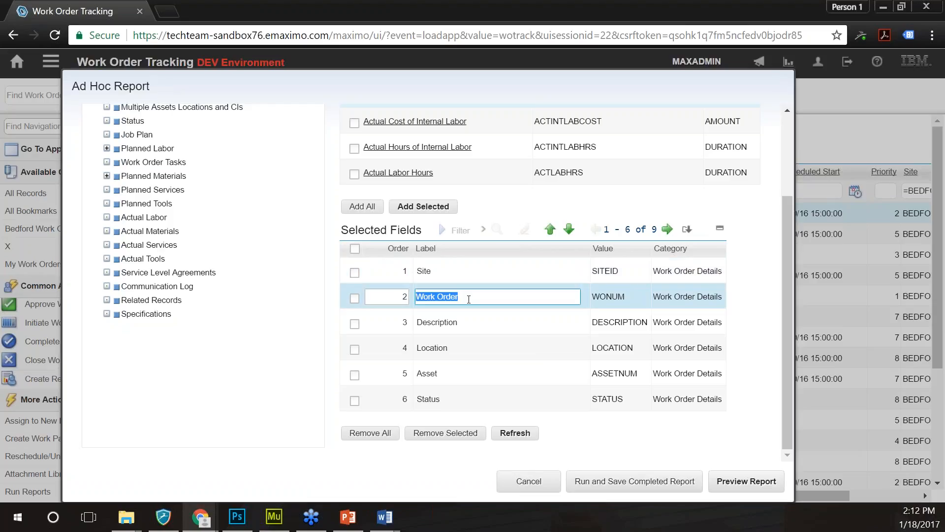
text(WO #)
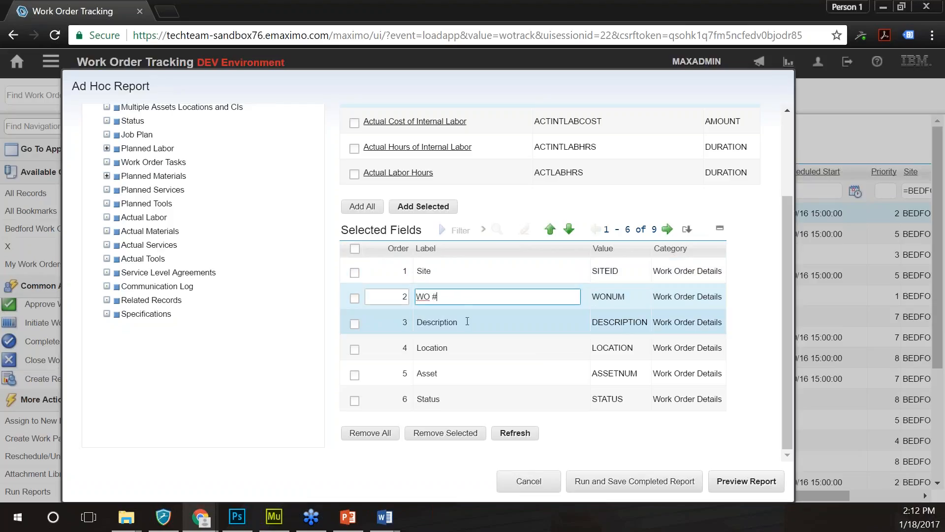
click(467, 321)
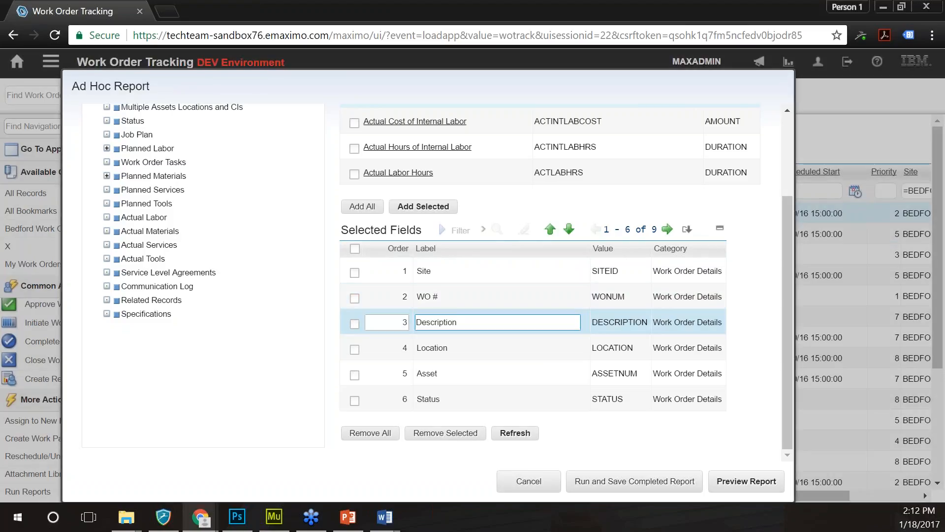
key(ctrl+a)
text(Desc)
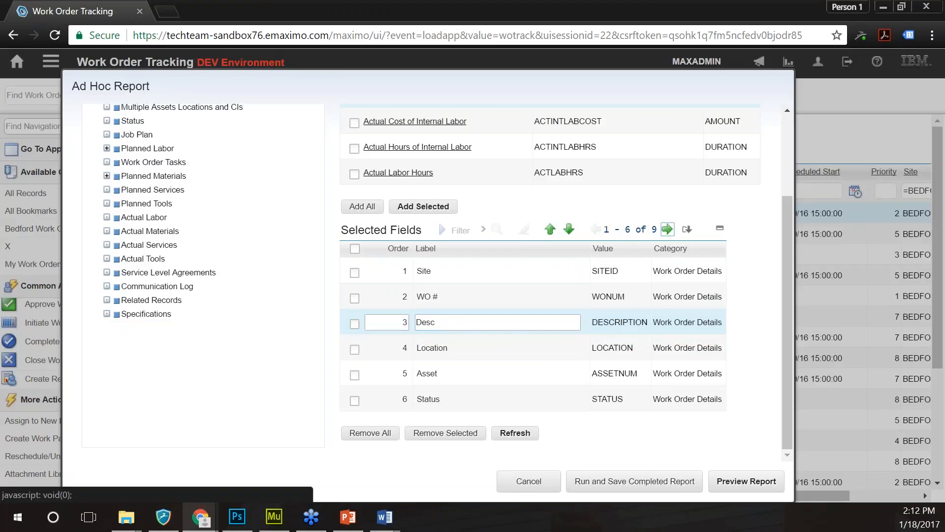
- Relabel the cost columns 'Act Mat Cost' and 'Act Labor Cost'
click(667, 229)
drag(493, 297, 415, 298)
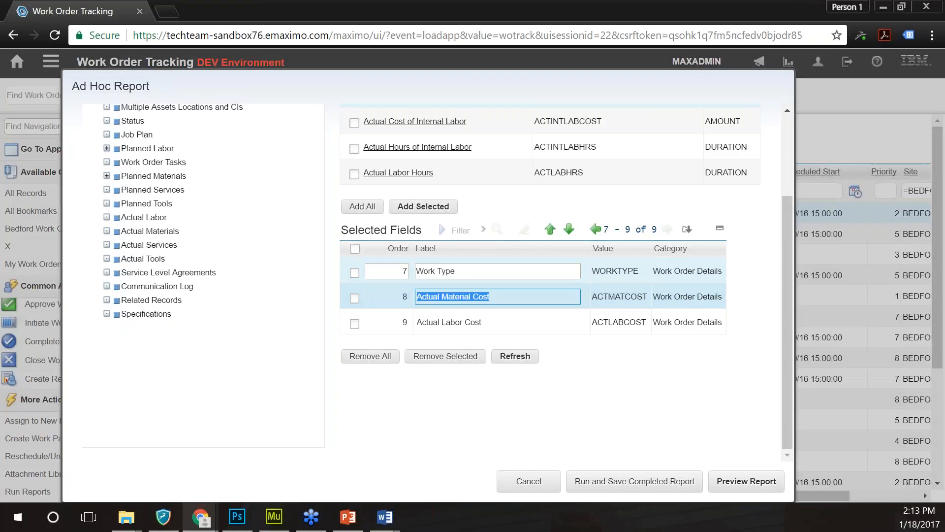
text(Act Mat Cost)
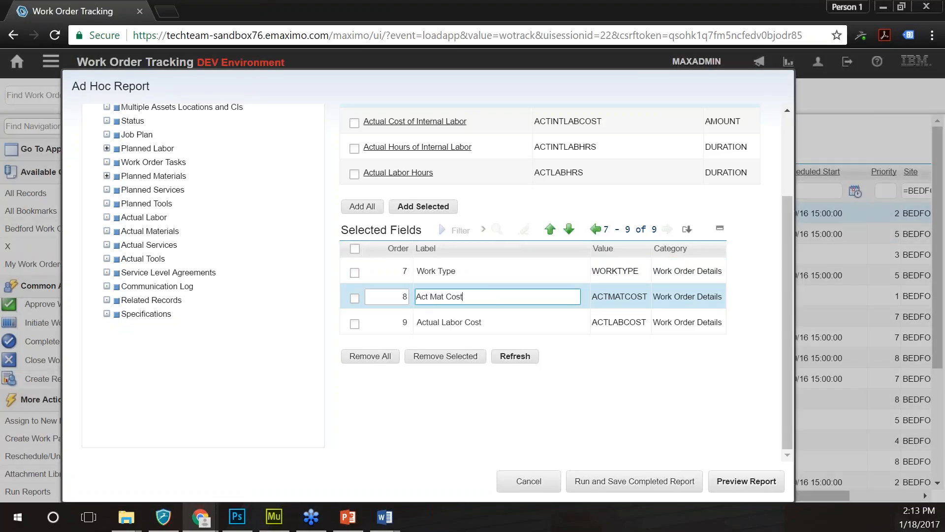
click(494, 314)
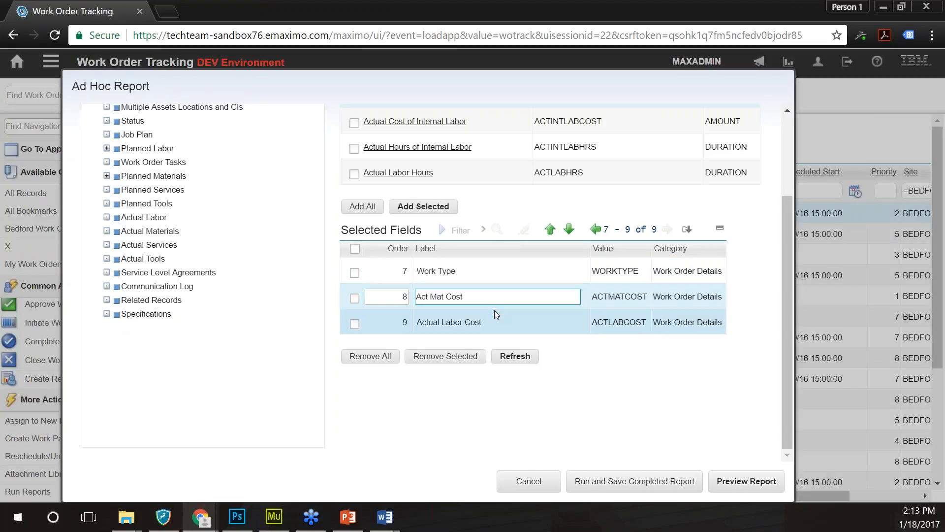
drag(494, 322, 416, 322)
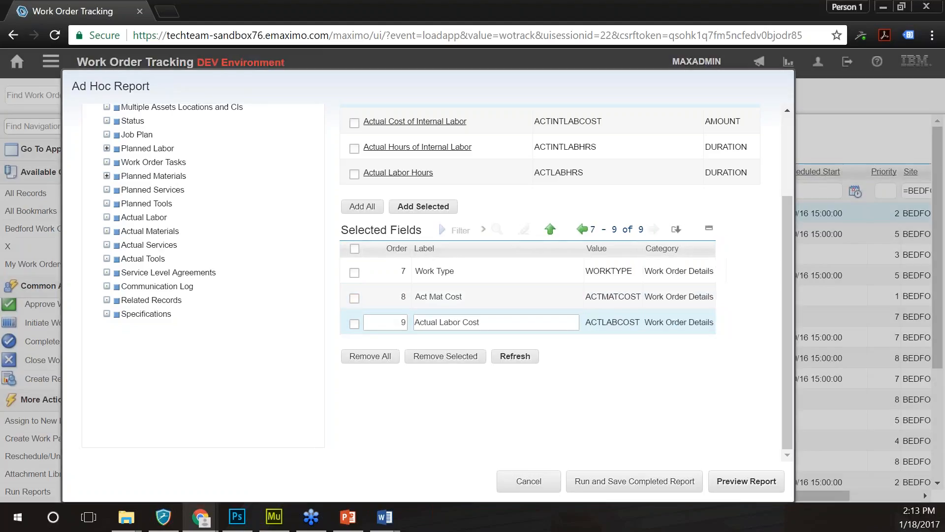
text(Act Labor)
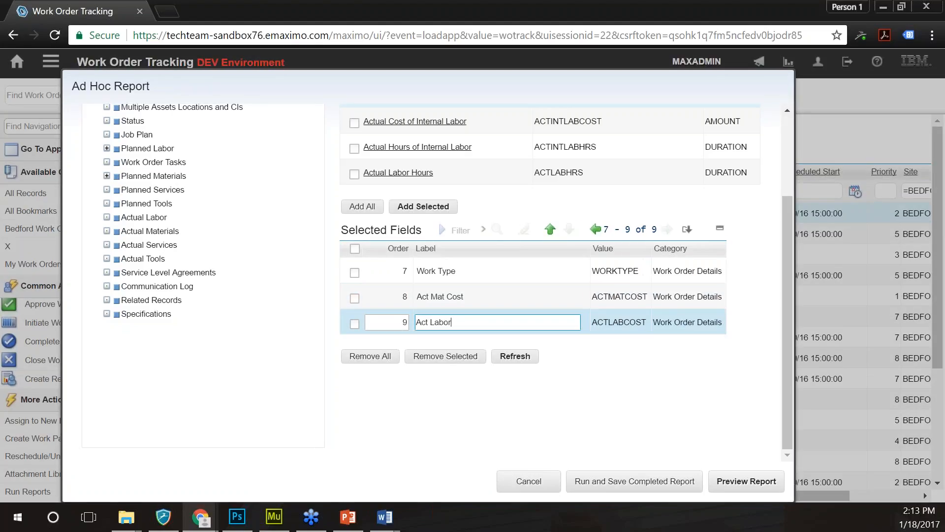
text( Cost)
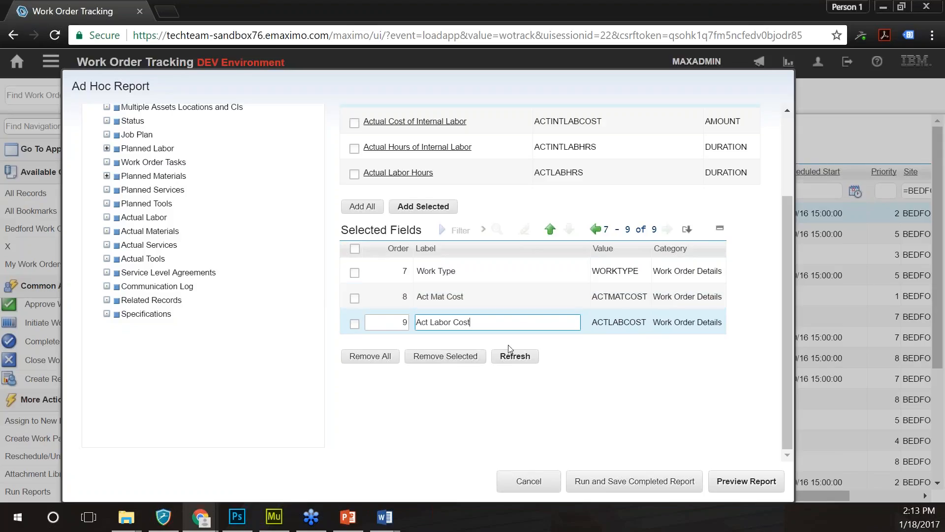
scroll(510, 349, up, 3)
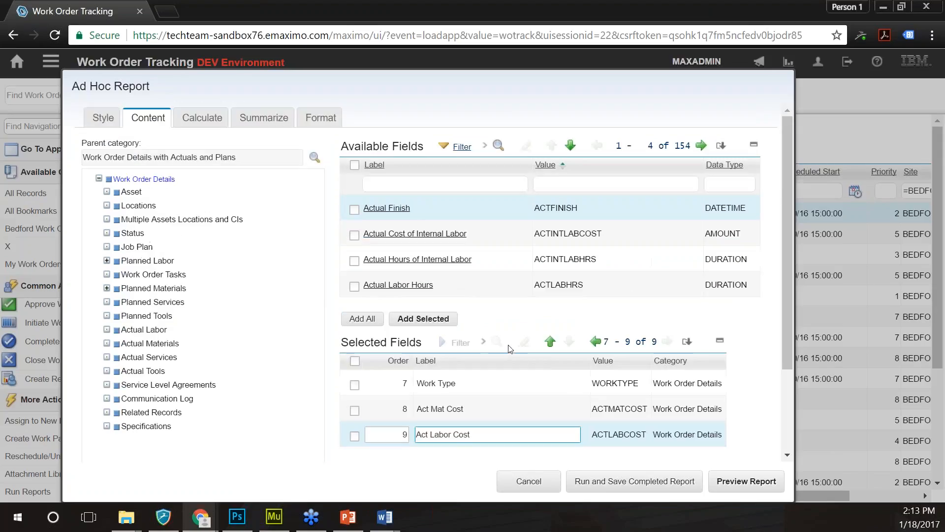
- Switch to the Calculate tab and mark Actual Labor Cost in Available Fields
click(199, 120)
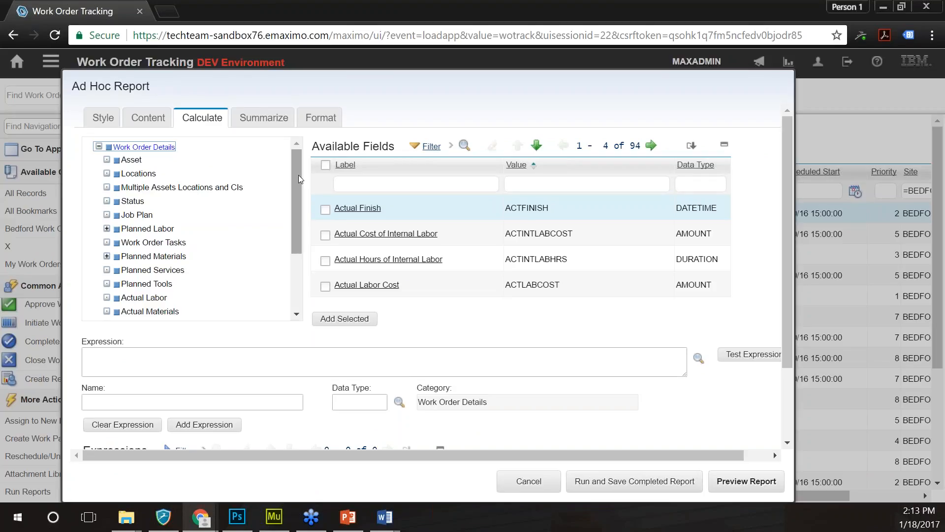
click(394, 157)
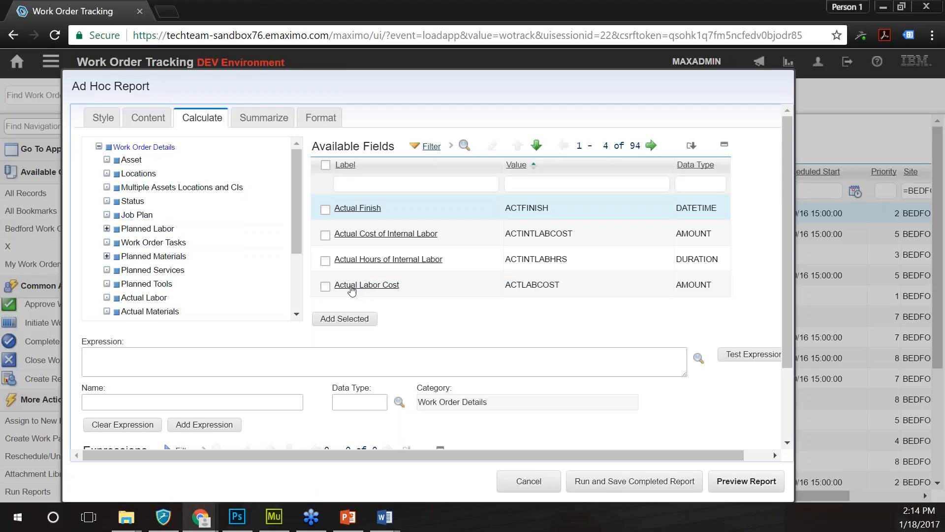
click(325, 287)
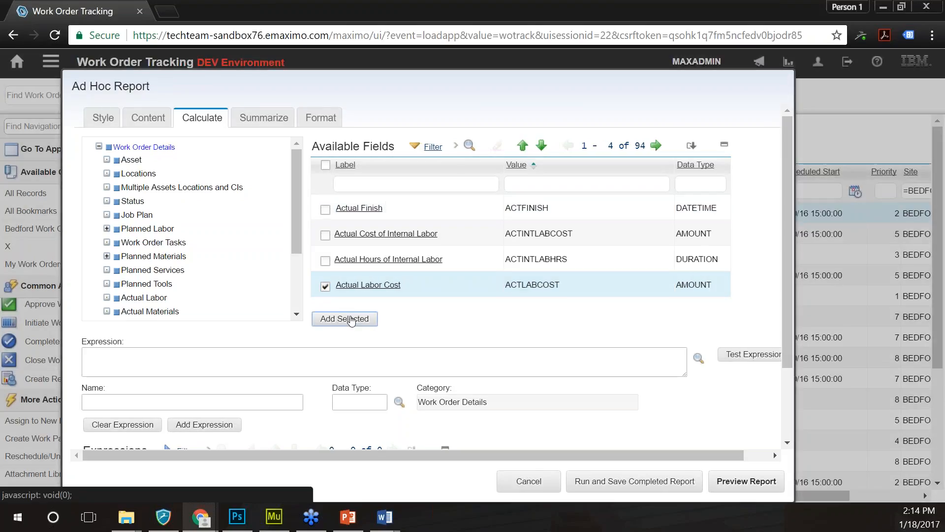
- Build the expression ACTLABCOST + ACTMATCOST from Actual Labor Cost and Actual Material Cost
click(351, 320)
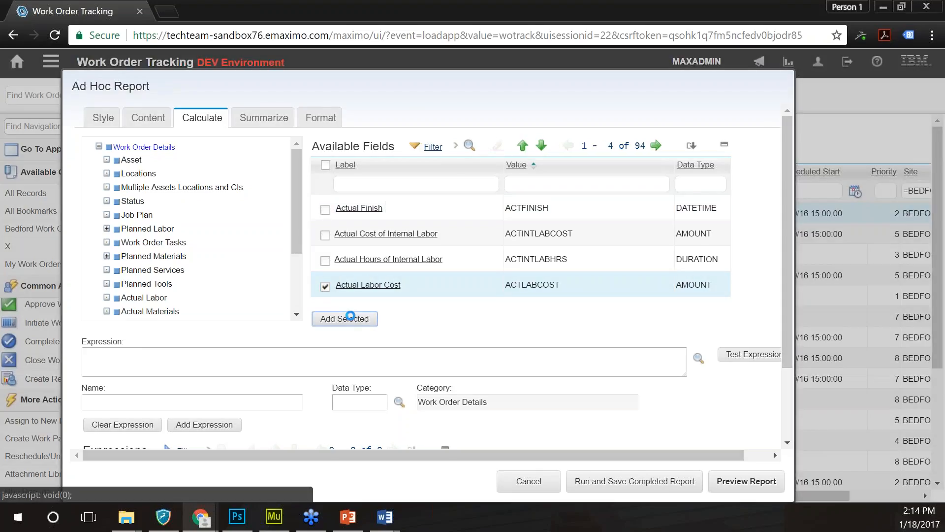
click(657, 146)
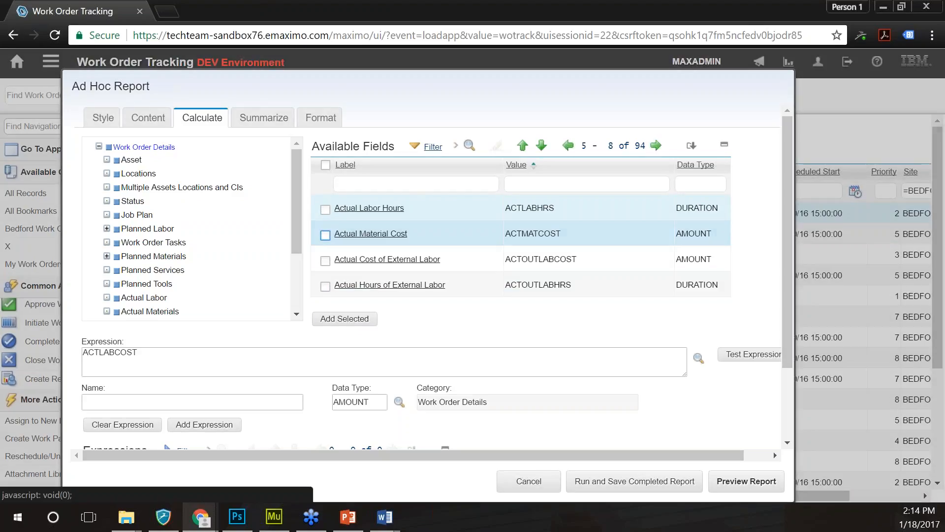
click(325, 235)
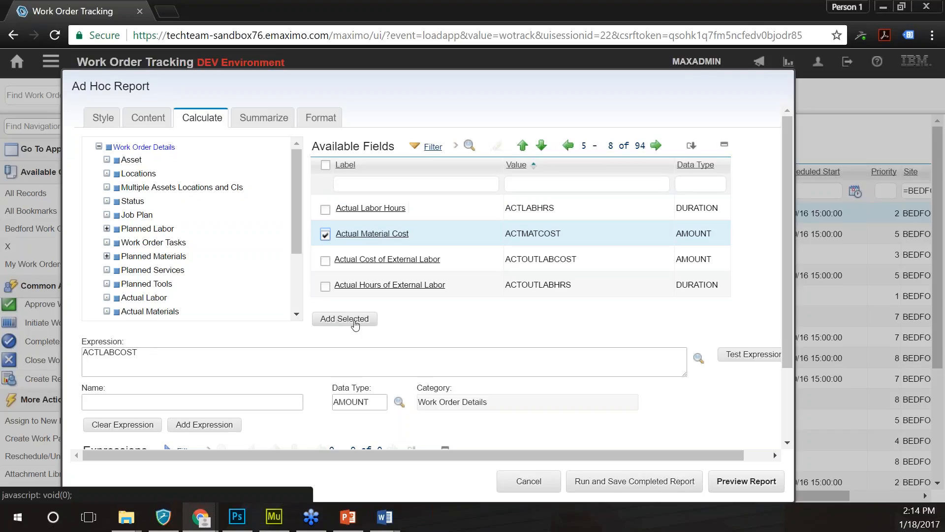
click(354, 324)
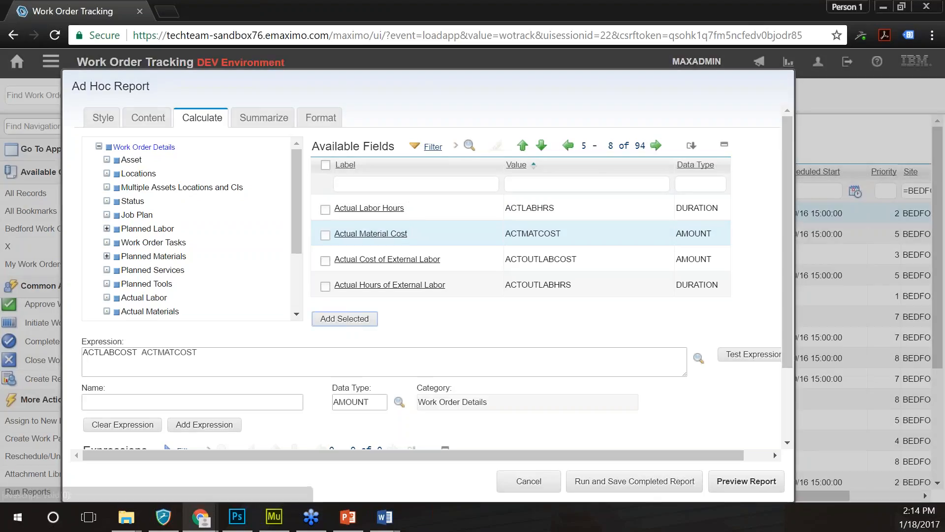
click(138, 351)
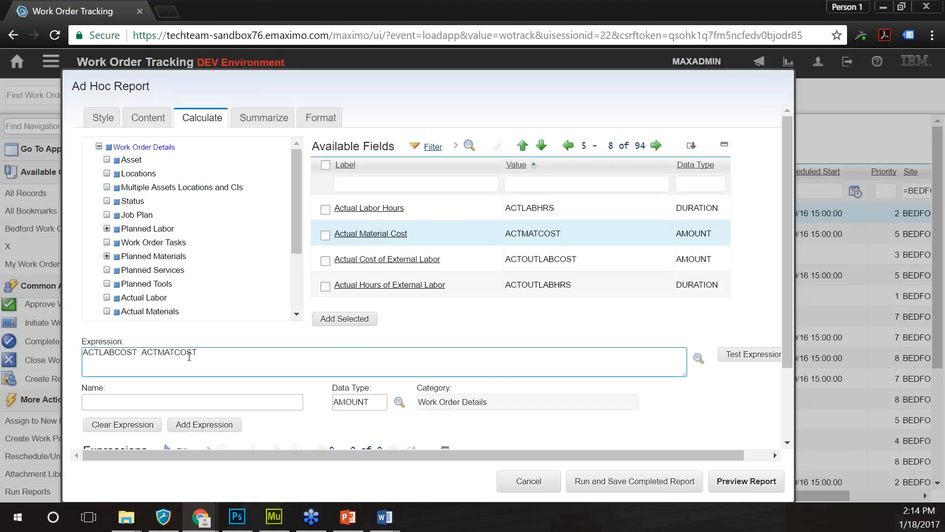
text(+)
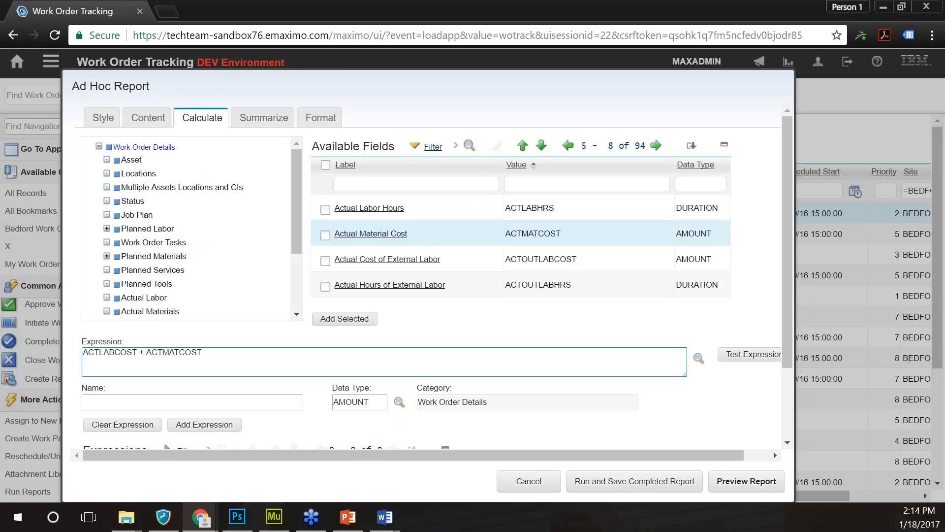
- Validate the expression and name it 'Total Cost'
click(759, 360)
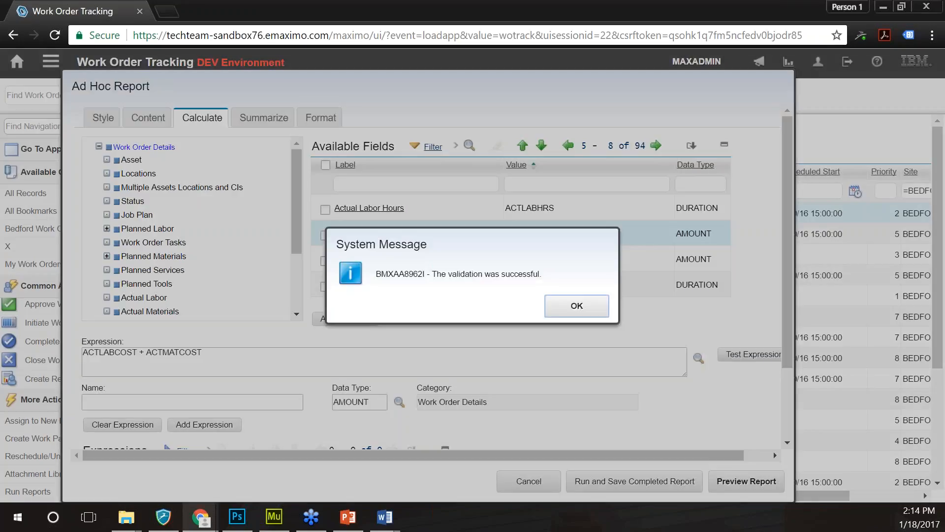
key(Return)
click(294, 398)
text(Total Cost)
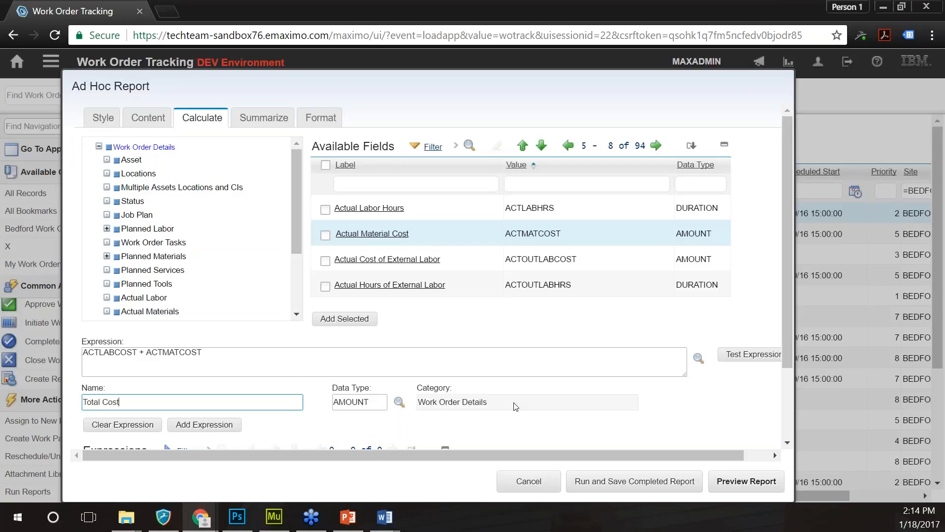
- Add the Total Cost expression (AMOUNT type) as the report's first calculated expression
scroll(515, 406, down, 1)
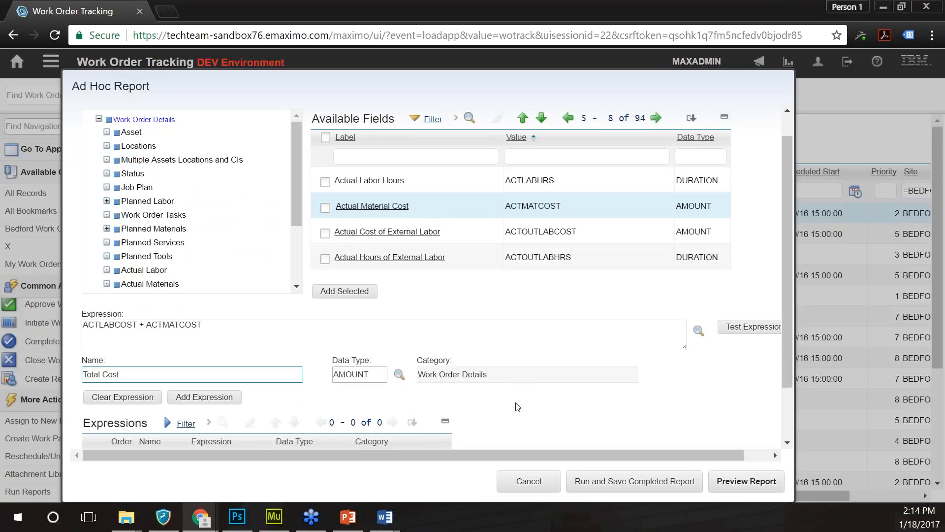
scroll(516, 406, down, 2)
click(399, 307)
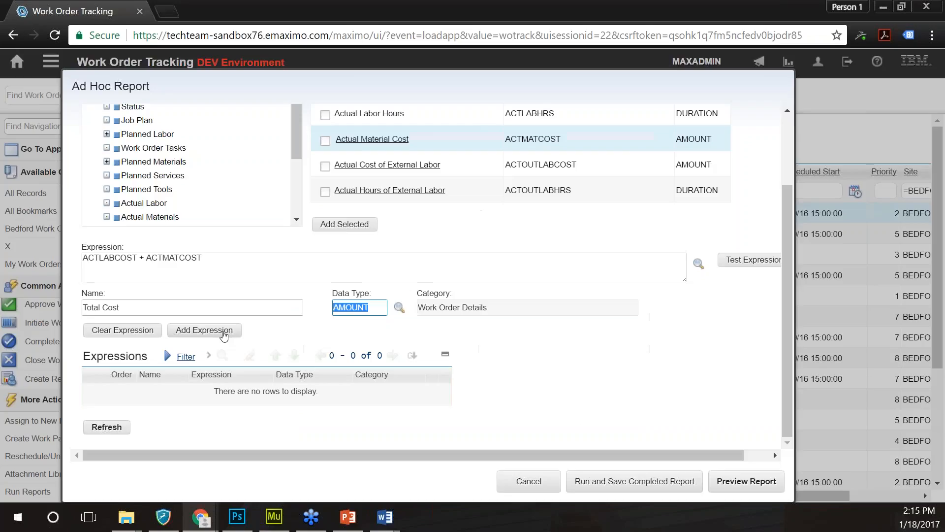
click(225, 335)
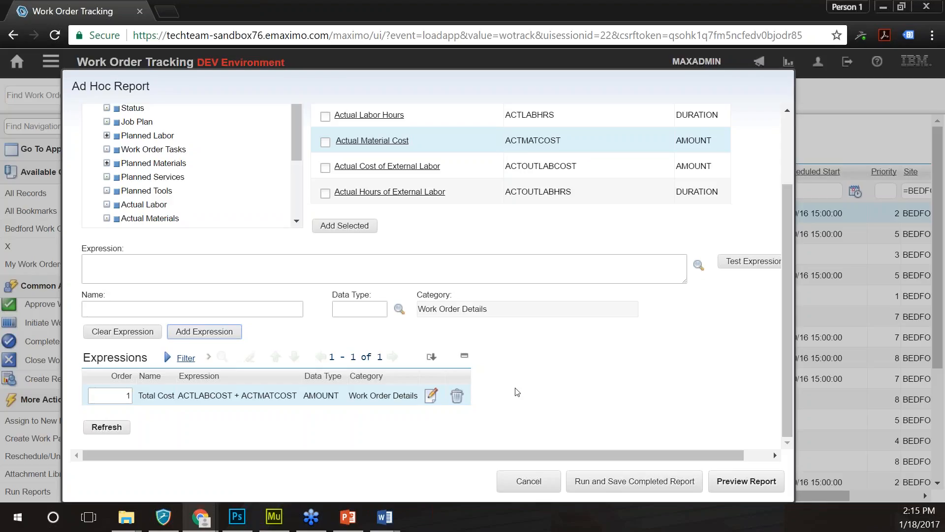
scroll(517, 391, up, 2)
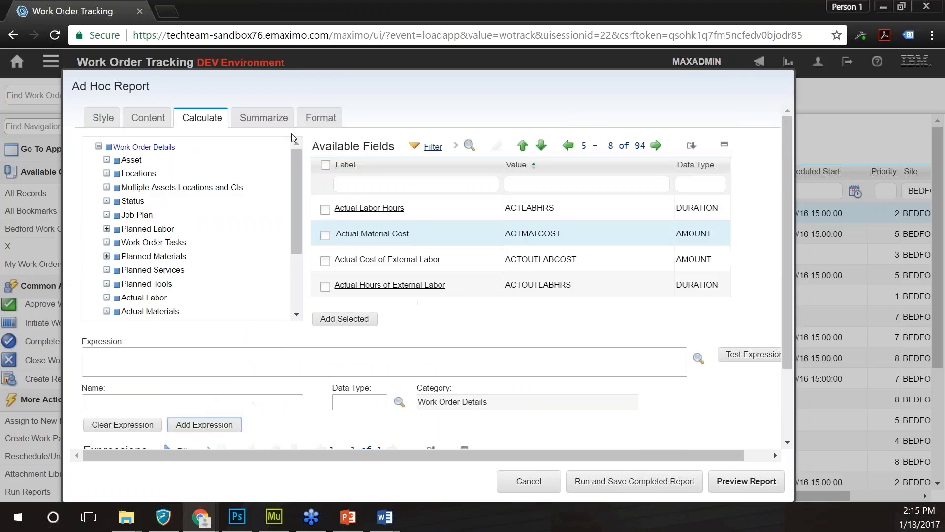
click(263, 118)
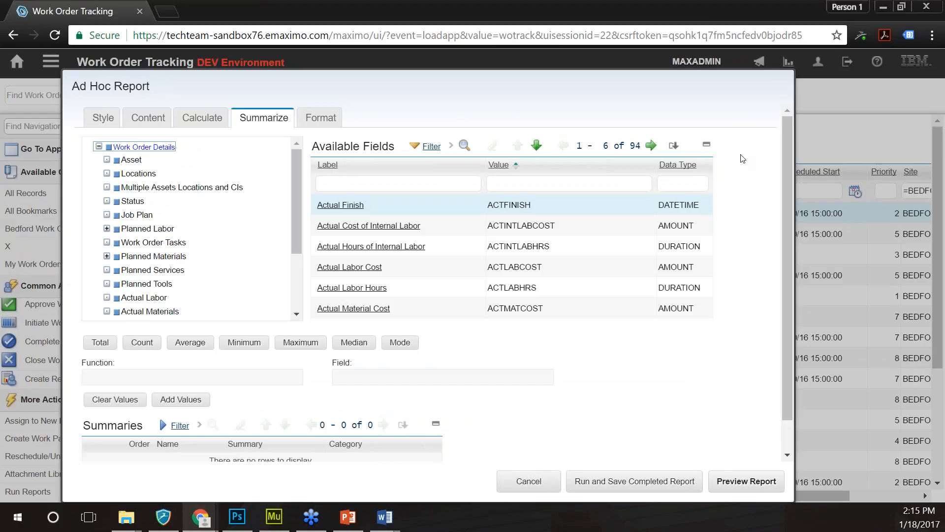
- Filter fields for 'actual material cost' and add a Total summary of Actual Material Cost
click(784, 127)
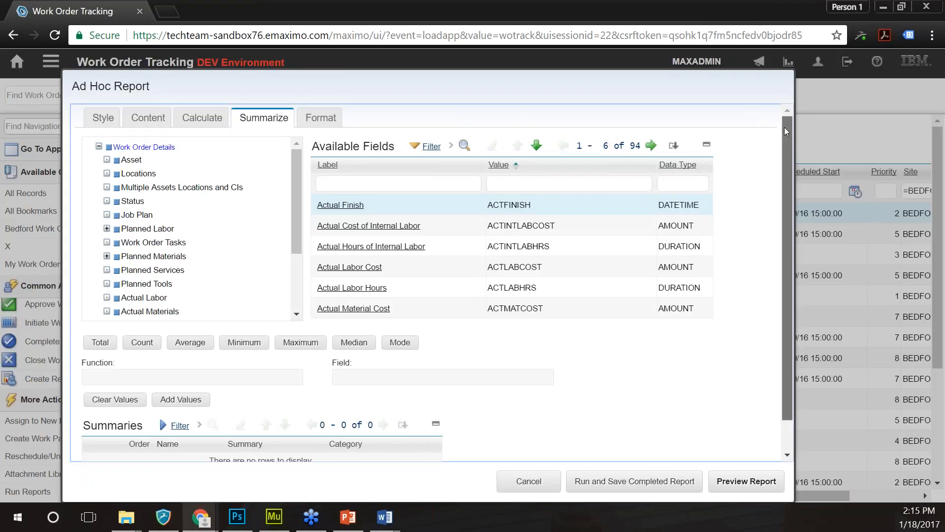
drag(785, 127, 786, 150)
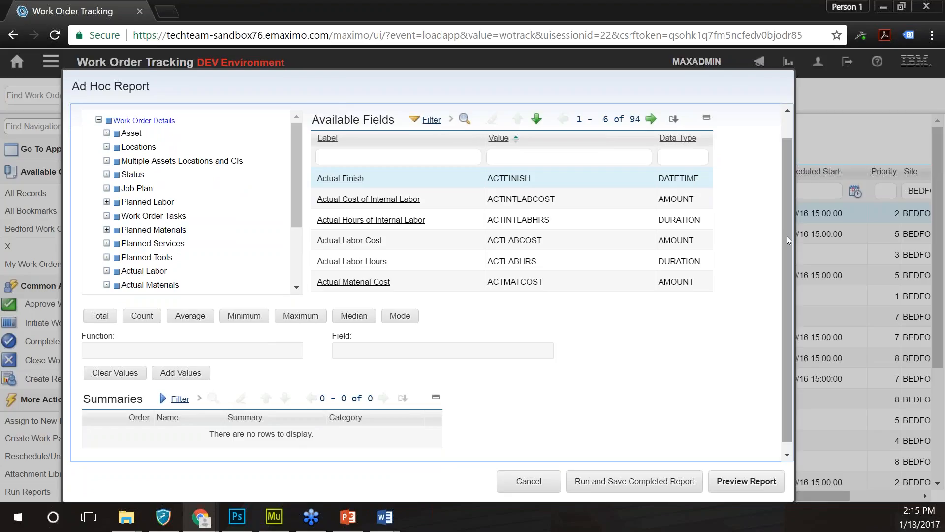
drag(786, 235, 787, 237)
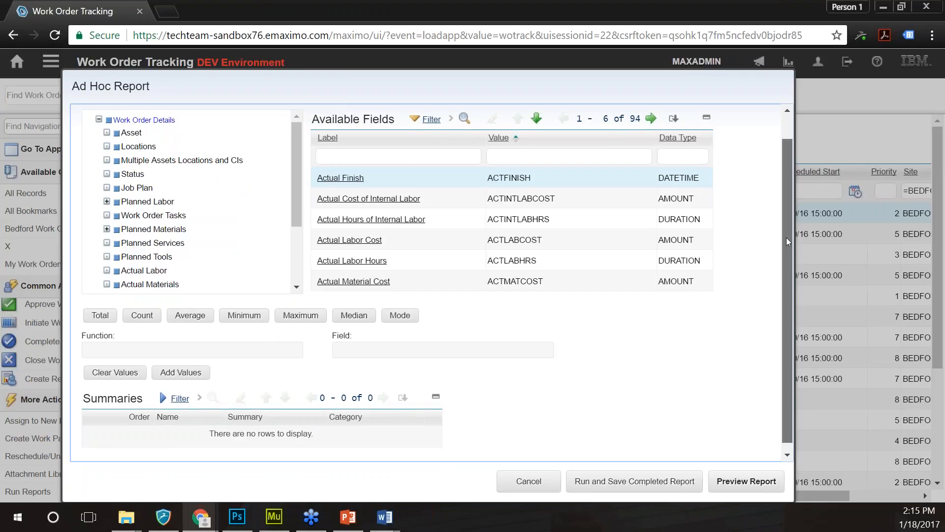
click(435, 154)
text(actual material cost)
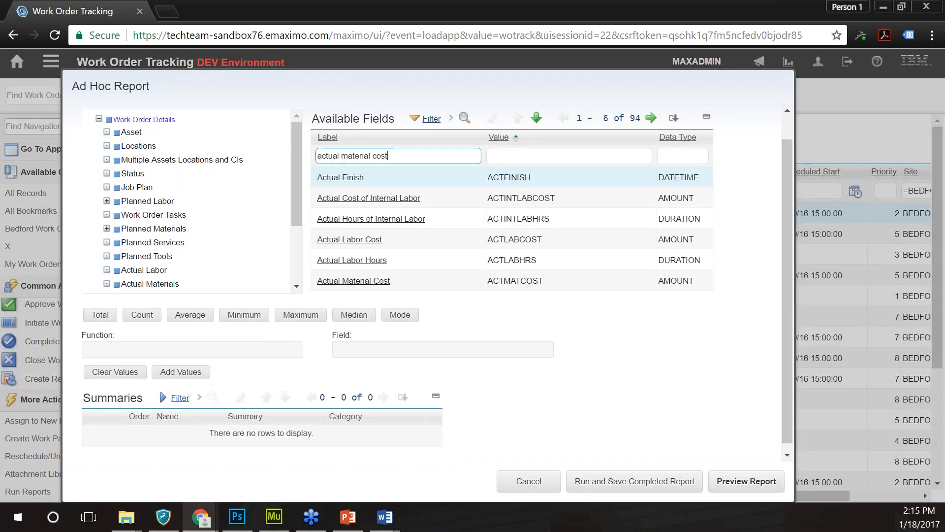
key(Return)
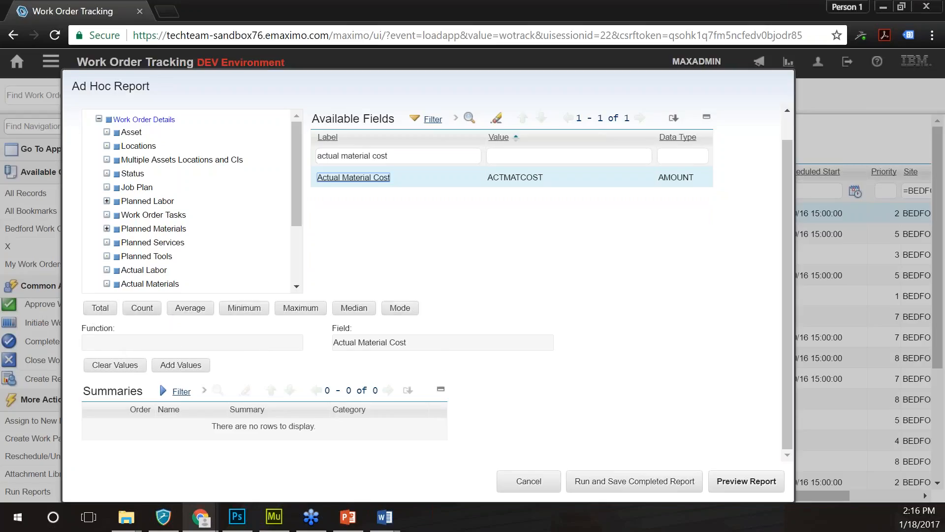
click(100, 308)
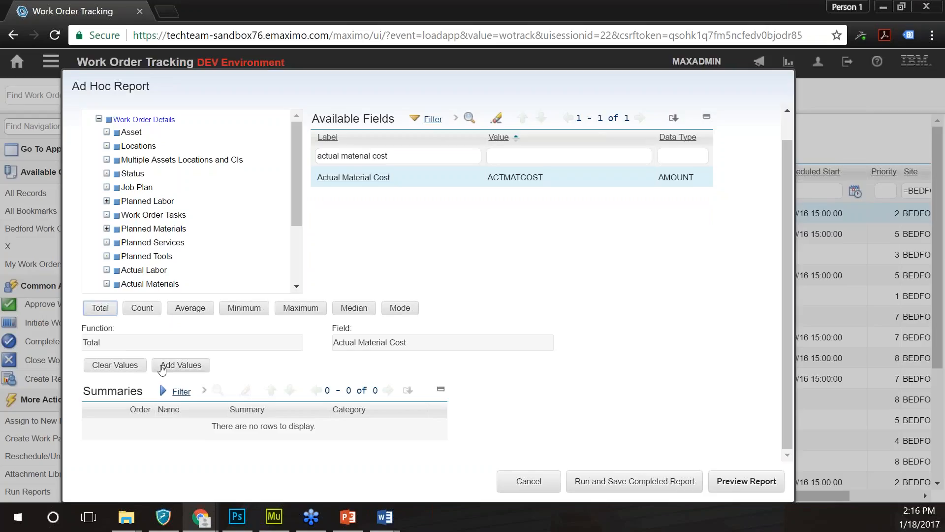
click(163, 369)
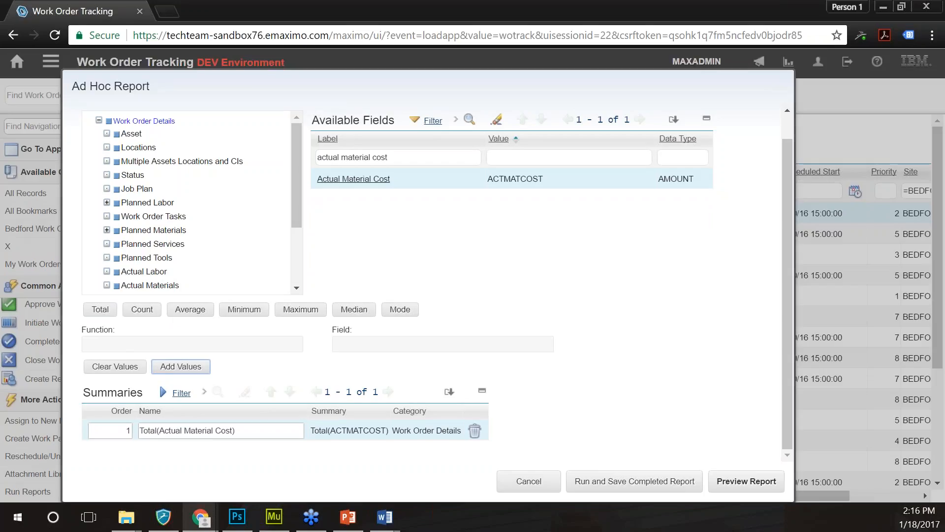
click(406, 156)
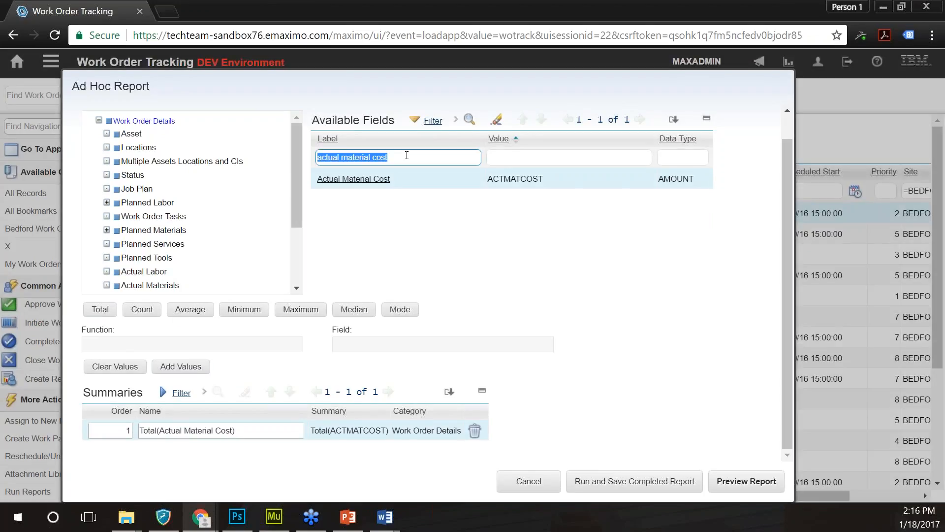
- Filter for 'actual labor cost' and add Total(Actual Labor Cost) as summary 2
text(actu)
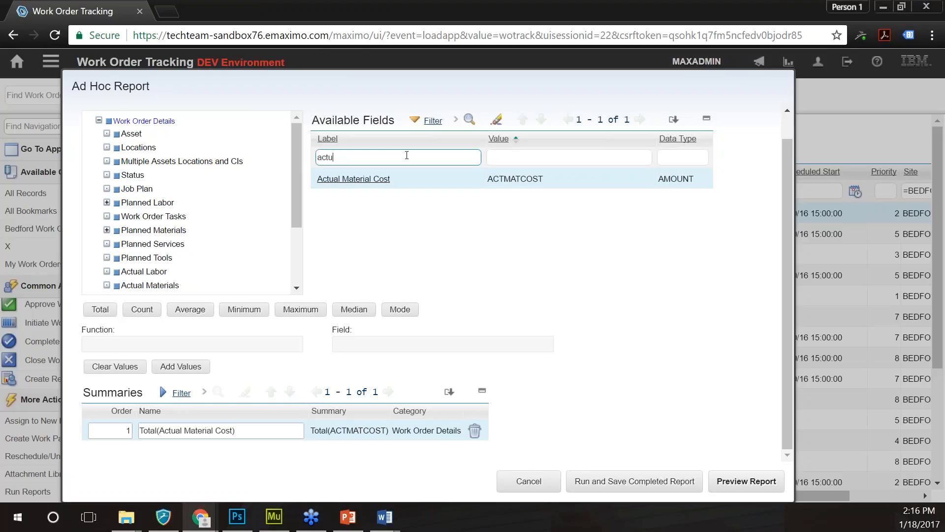
text(al labor cost)
key(Return)
click(350, 179)
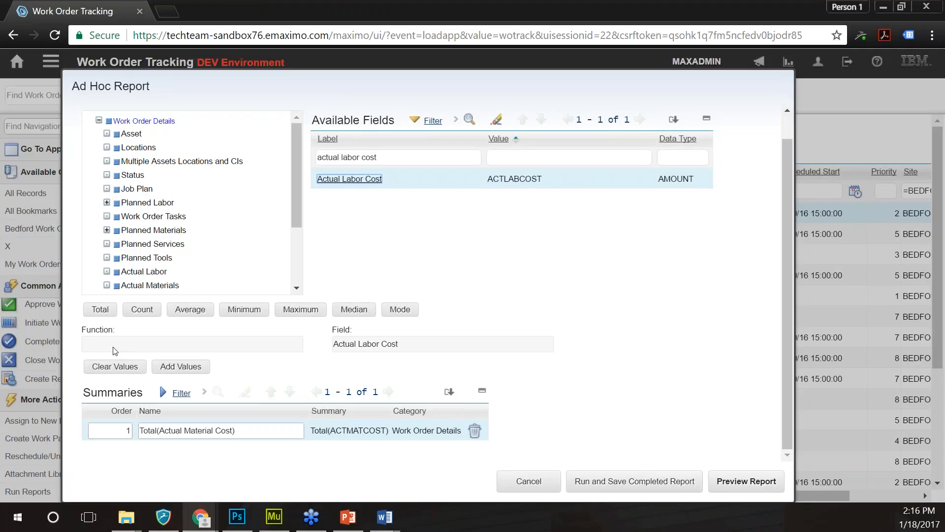
click(100, 309)
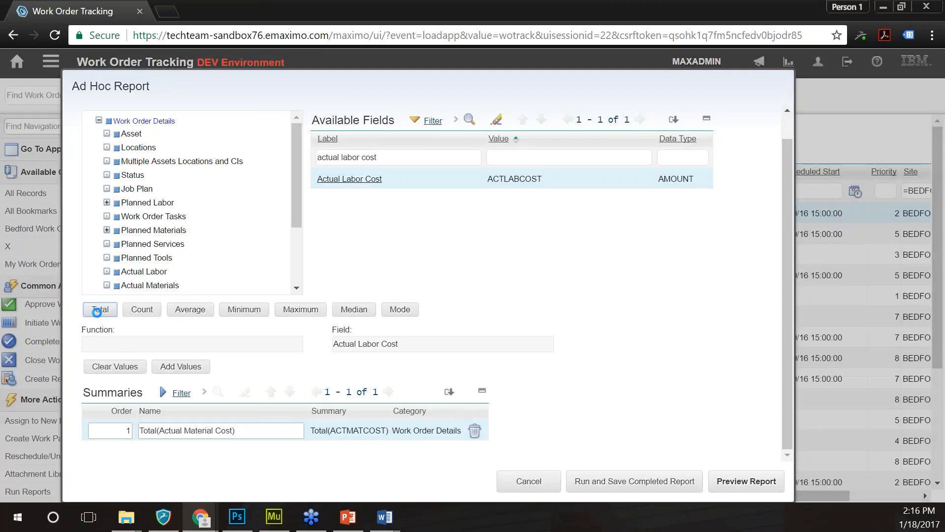
click(180, 367)
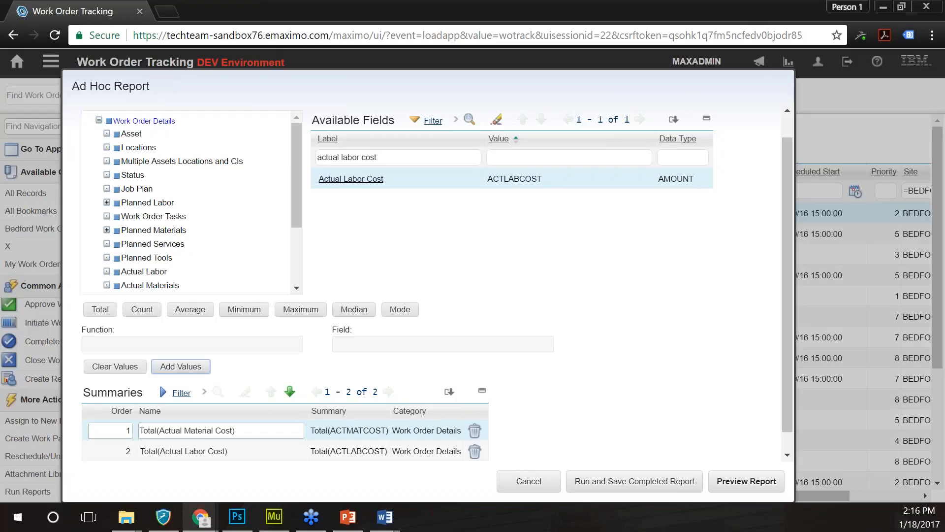
scroll(548, 382, down, 1)
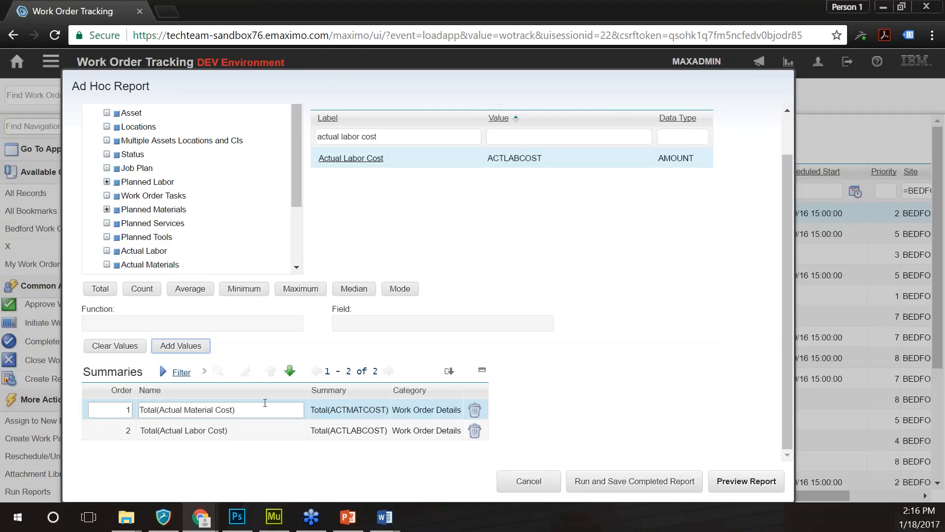
scroll(265, 402, up, 1)
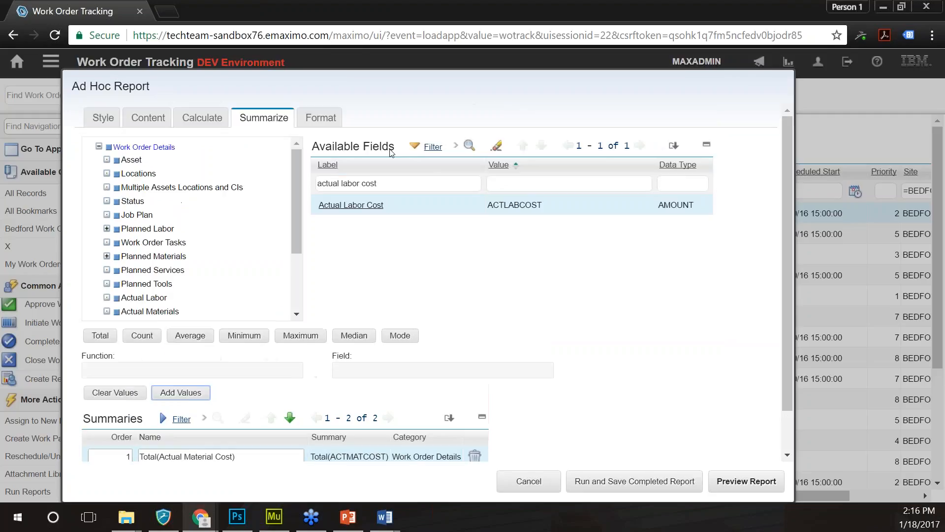
- On the Format tab, bring up the Select Value field list for Group report by
click(320, 117)
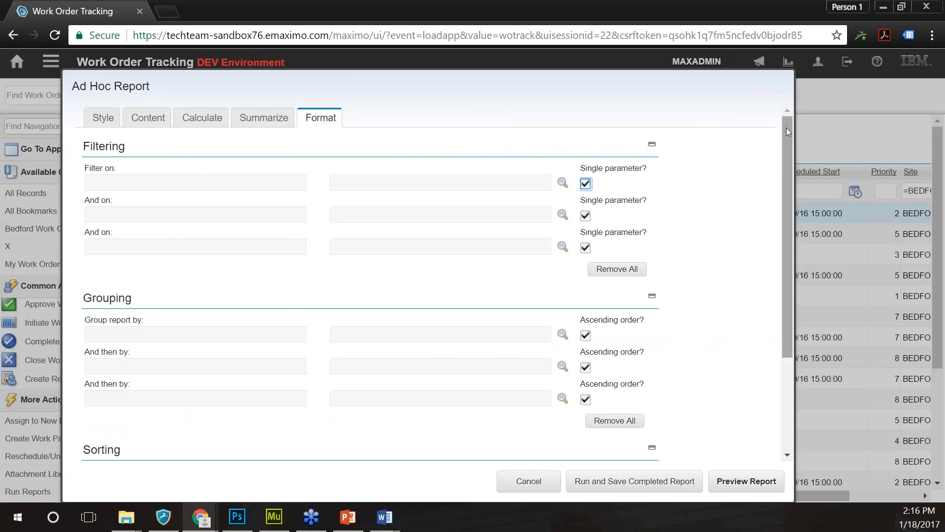
drag(787, 128, 782, 100)
right_click(764, 99)
click(493, 138)
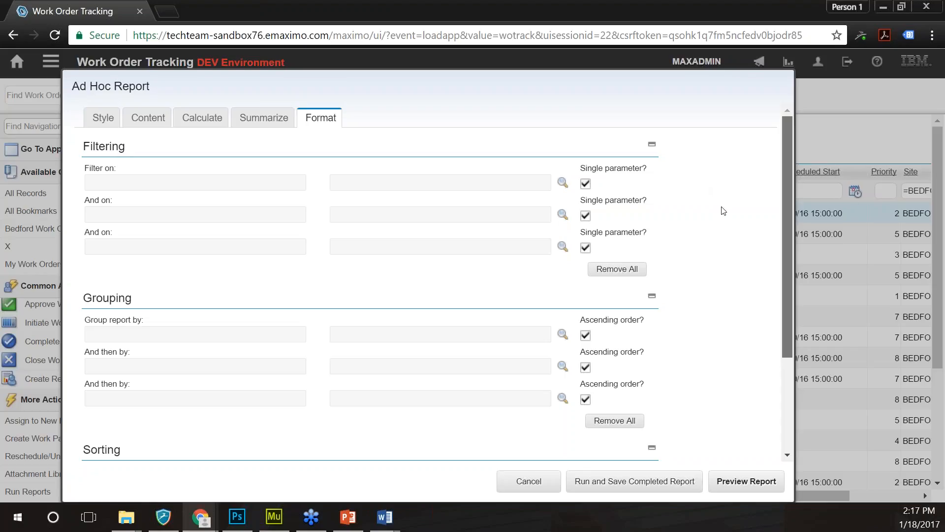
scroll(852, 198, down, 2)
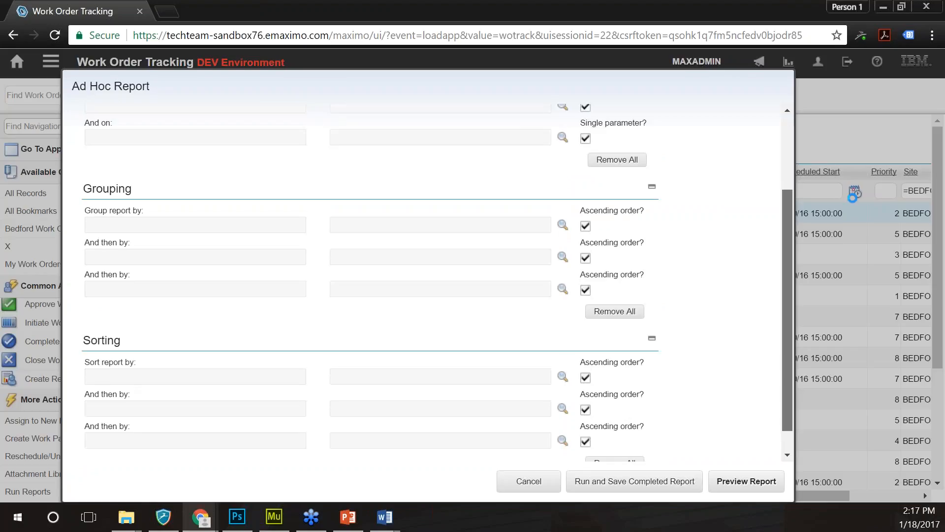
scroll(737, 208, down, 1)
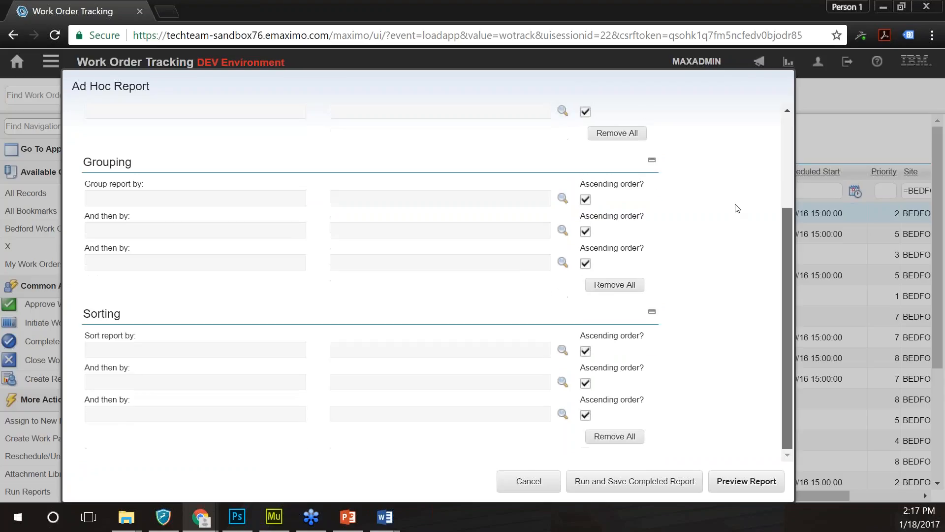
scroll(737, 208, up, 3)
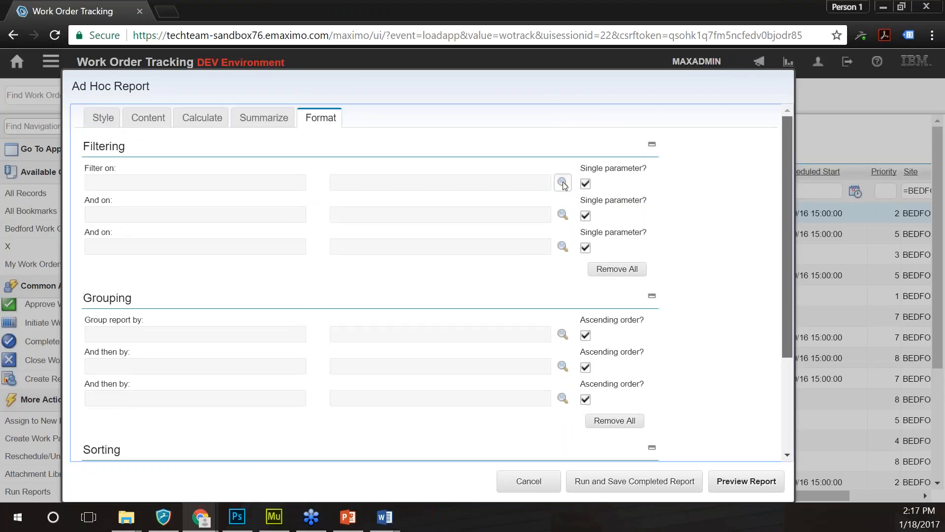
click(564, 184)
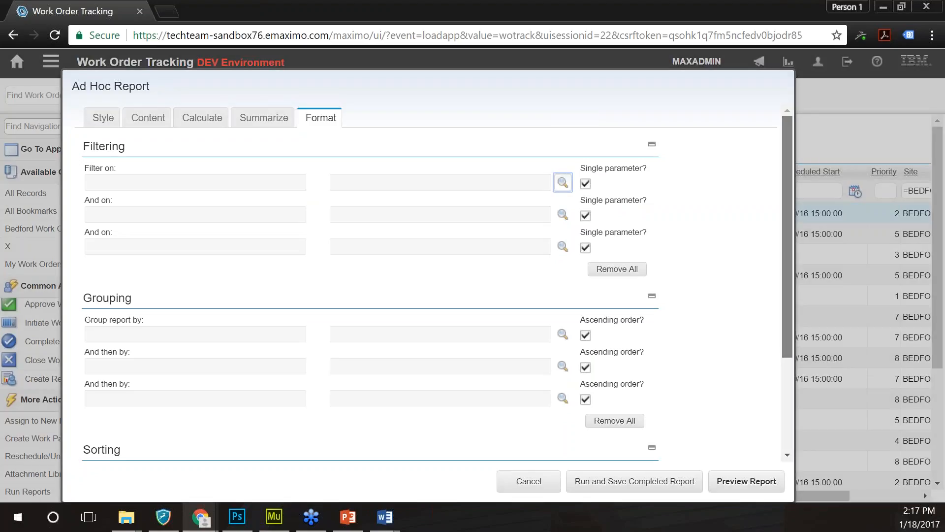
scroll(551, 195, down, 3)
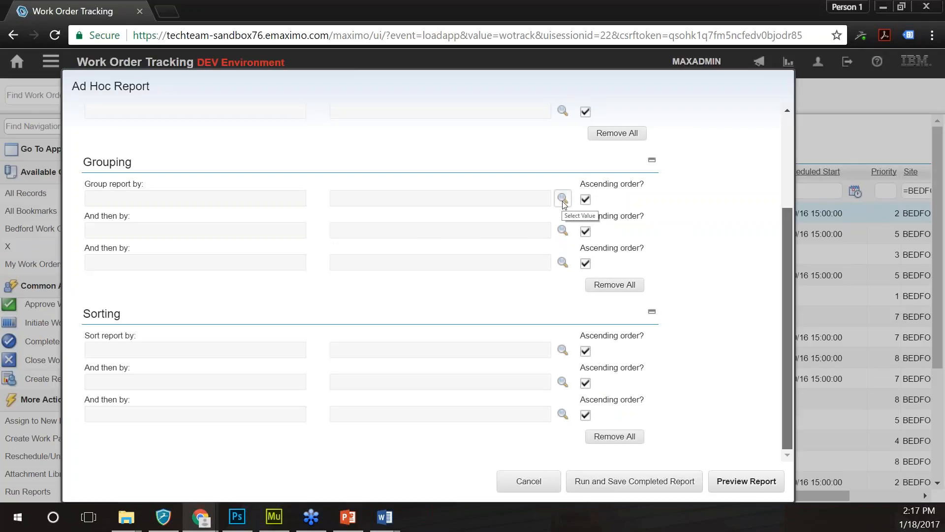
click(563, 199)
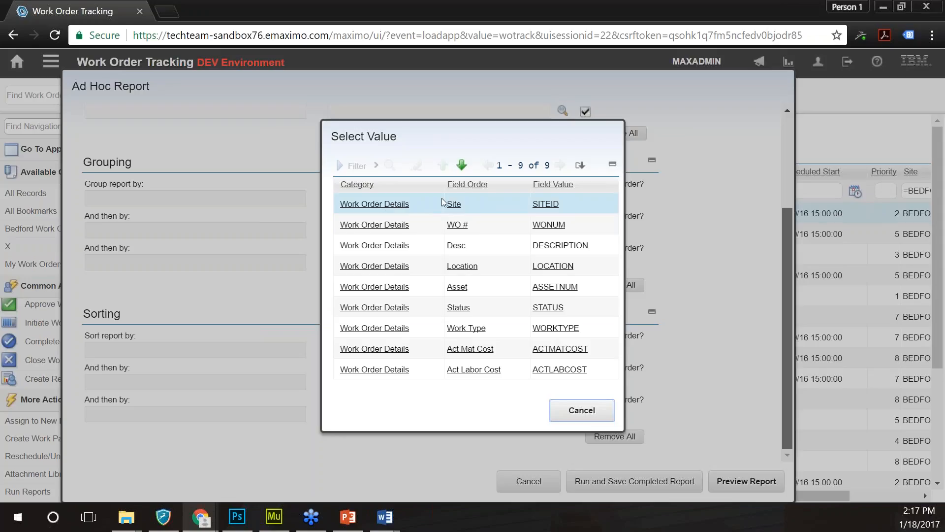
- Set Group report by to Location and And then by to Asset, cancelling the Sort lookup
click(389, 267)
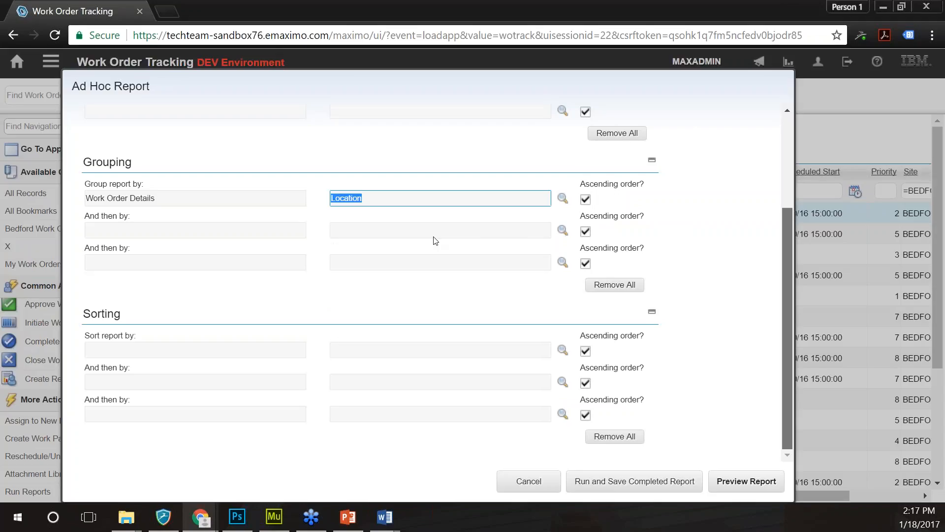
click(566, 235)
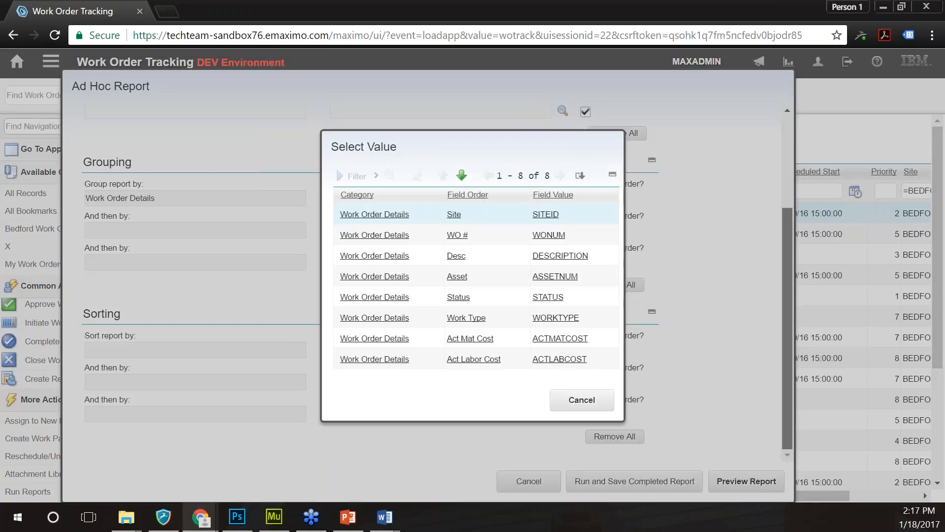
click(456, 277)
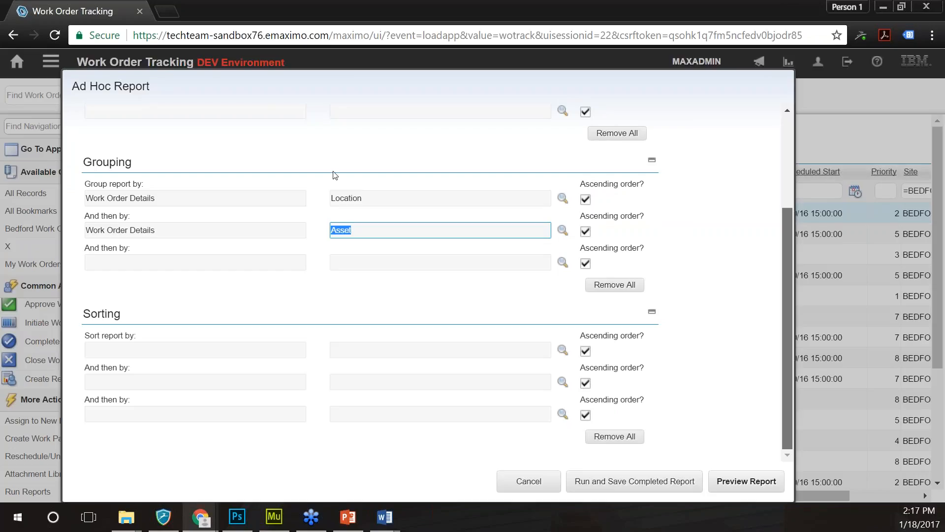
click(629, 291)
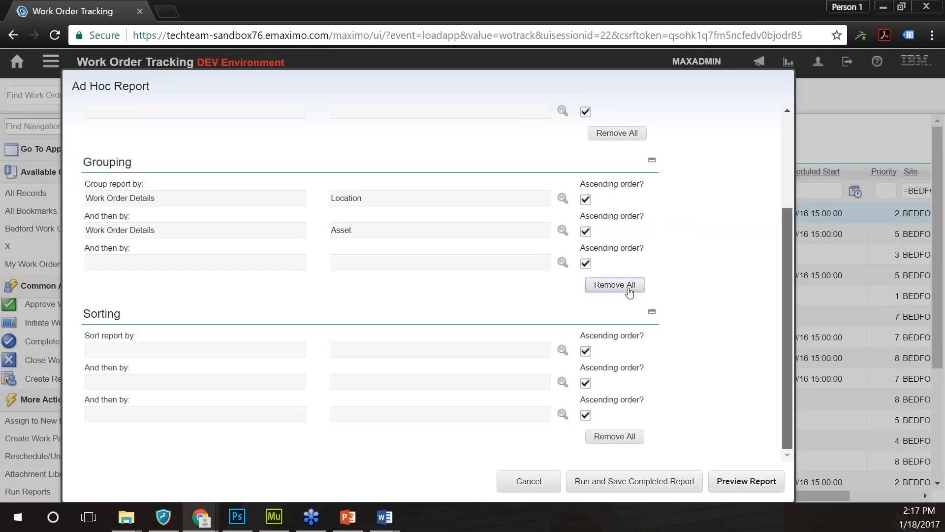
click(359, 257)
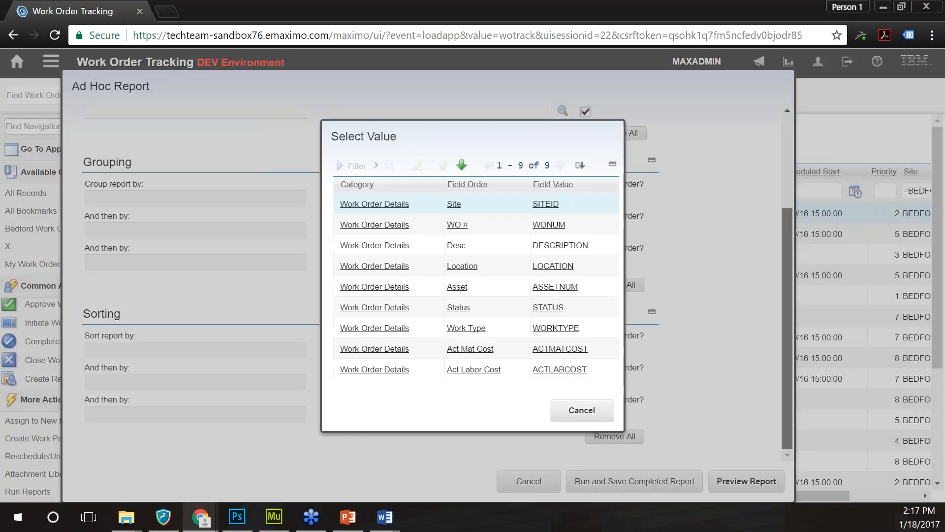
click(456, 274)
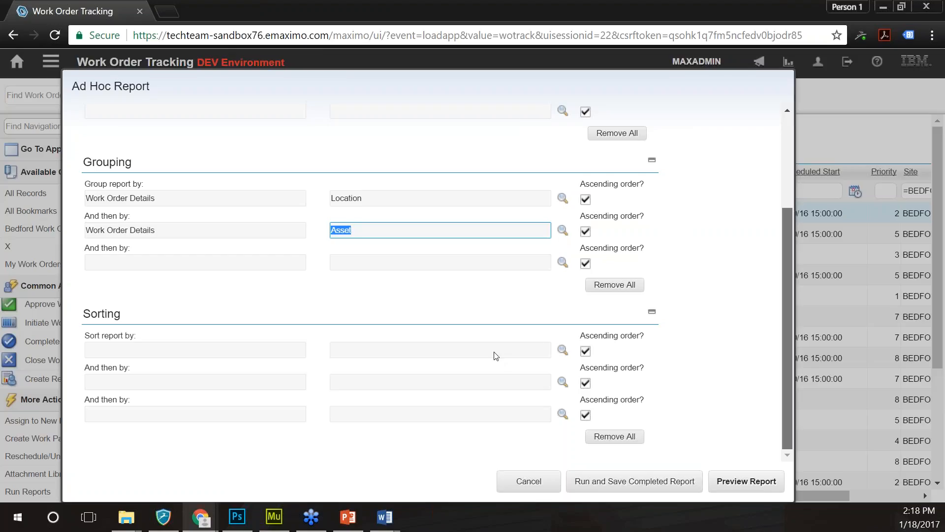
click(563, 349)
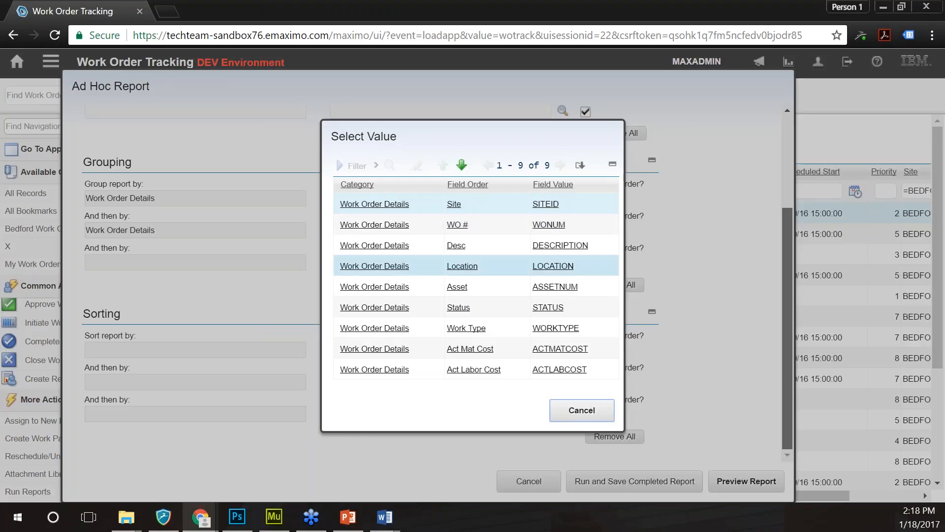
click(582, 416)
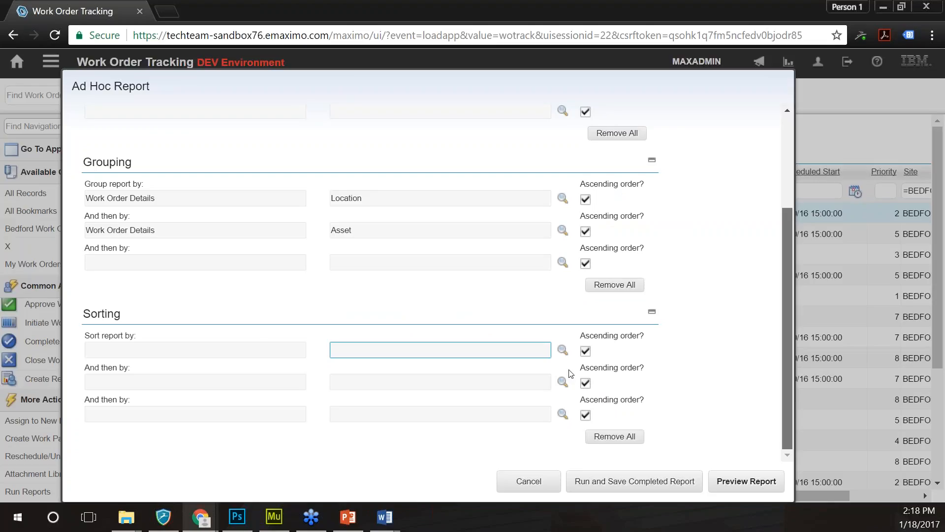
- Preview the report, allowing Chrome's blocked pop-up so it opens in a new tab
scroll(570, 373, up, 3)
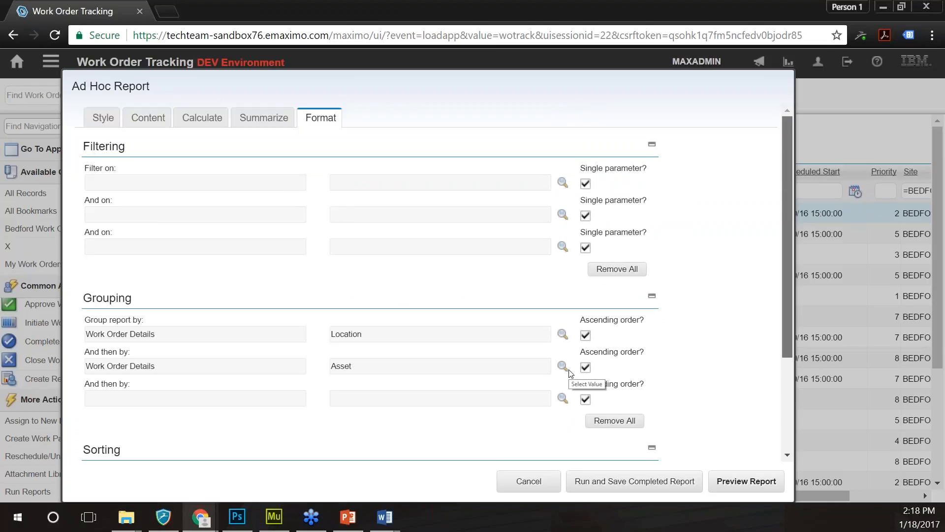
scroll(568, 374, down, 3)
scroll(691, 402, up, 3)
scroll(692, 403, down, 3)
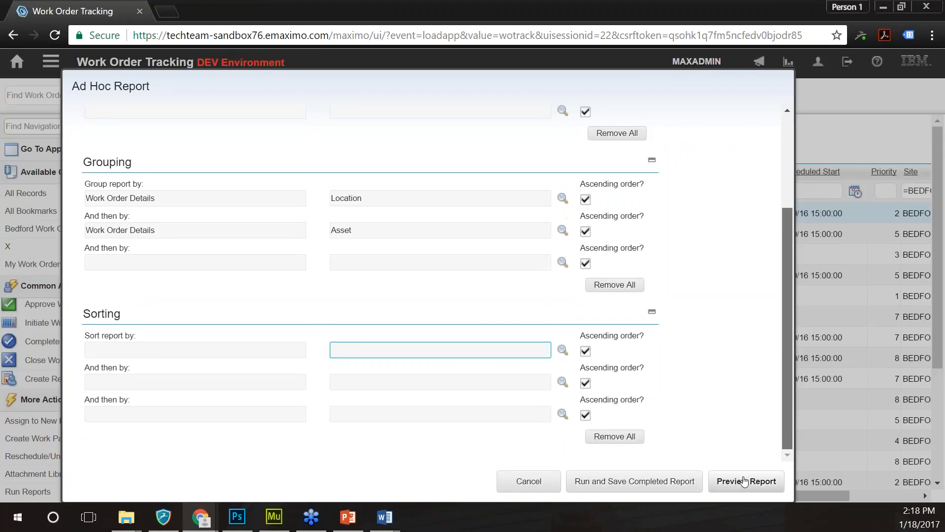
click(744, 479)
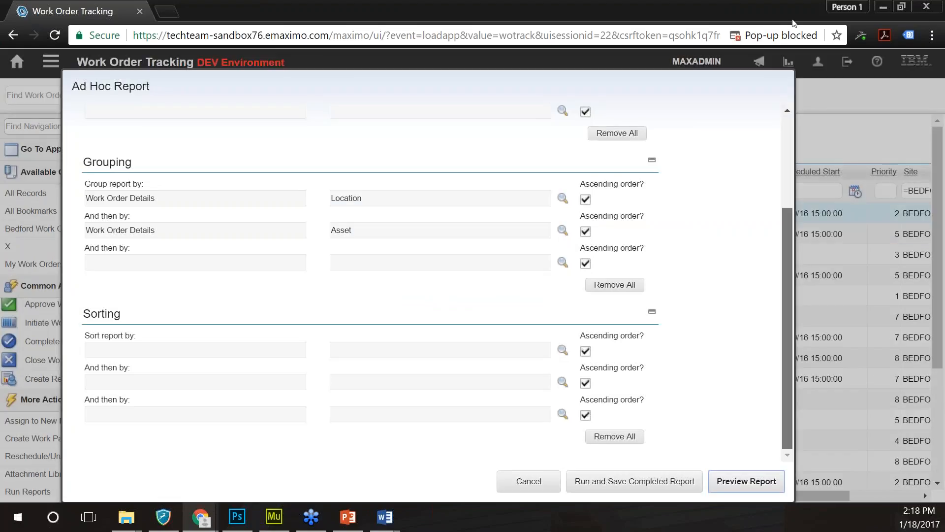
click(788, 35)
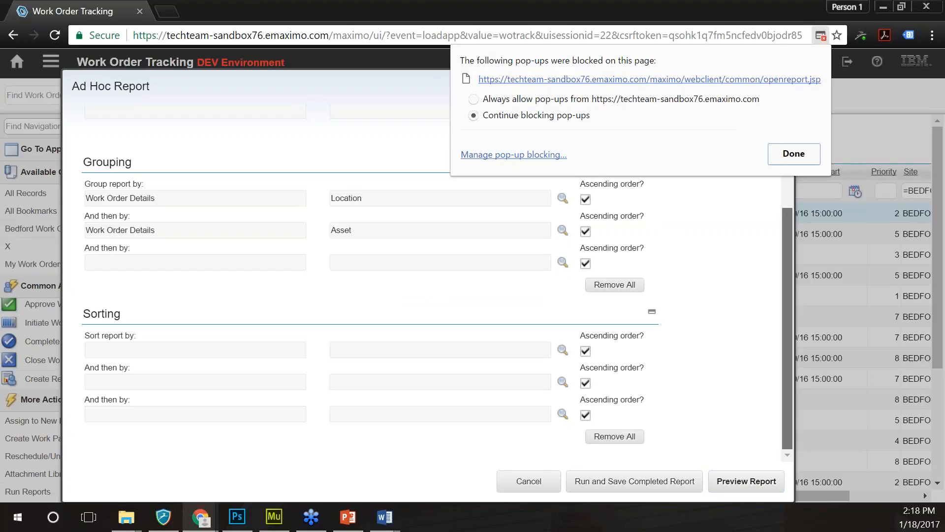
click(541, 80)
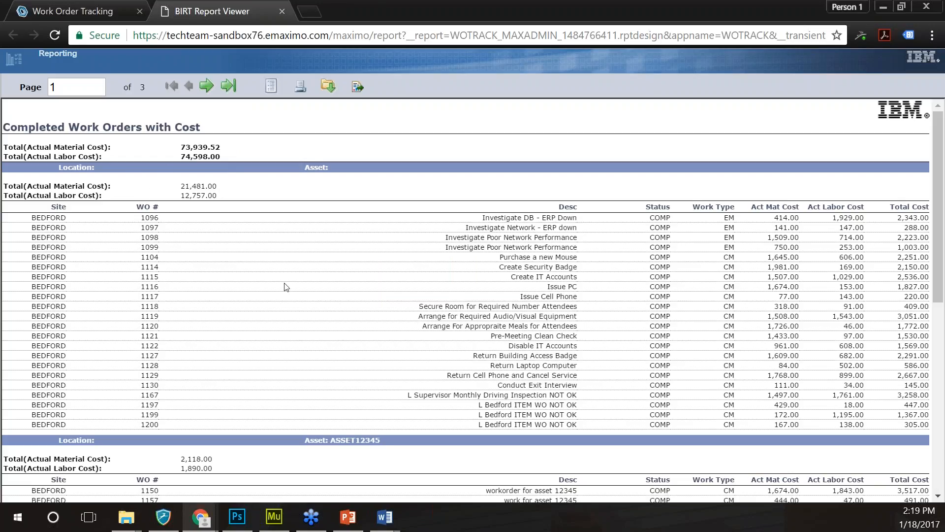
- Scroll through the report's first page, checking the Total column
scroll(286, 287, down, 1)
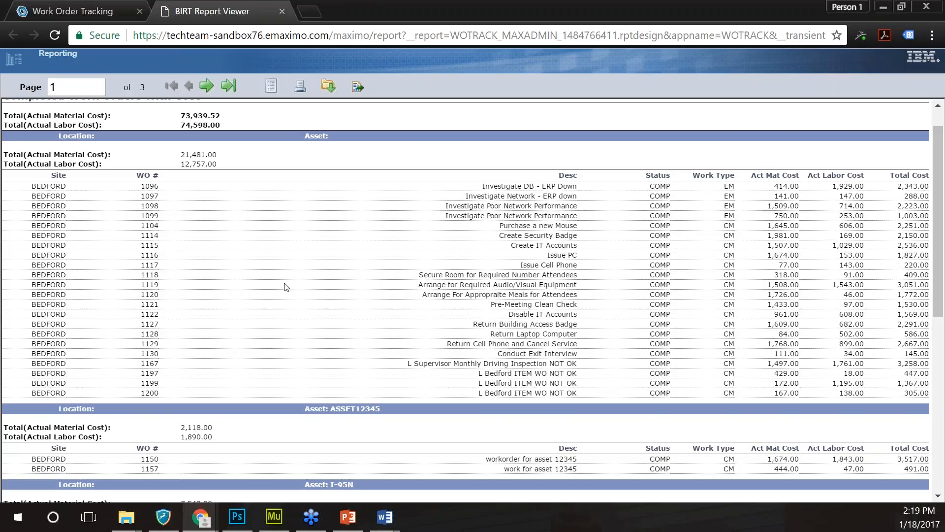
scroll(286, 287, down, 12)
scroll(893, 204, up, 13)
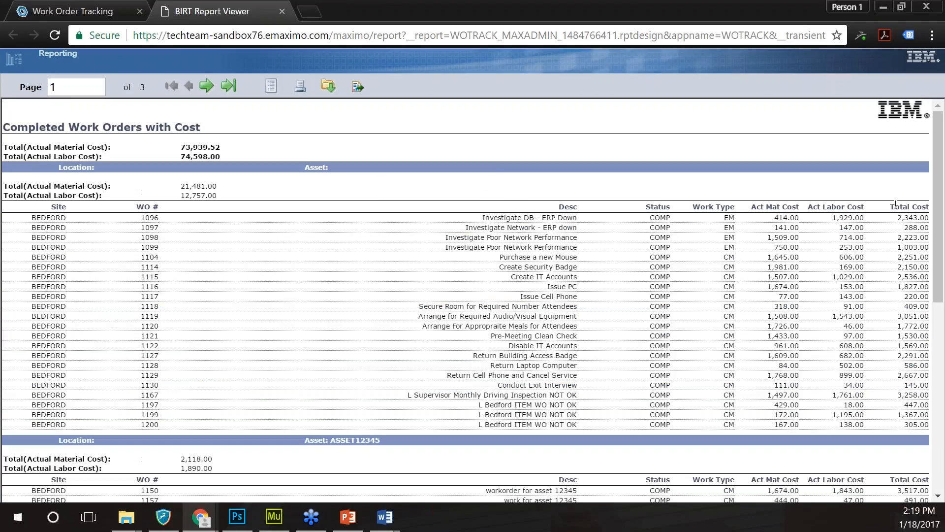
drag(890, 206, 910, 209)
click(916, 226)
- Move to page 3 and highlight the 85-record count and the run-time where clause
click(207, 88)
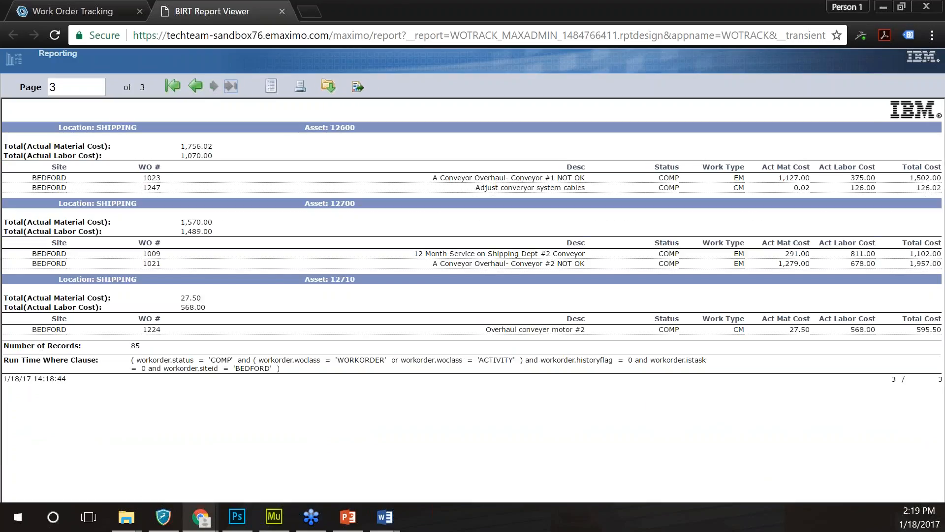
drag(146, 345, 132, 346)
click(144, 346)
drag(294, 370, 128, 367)
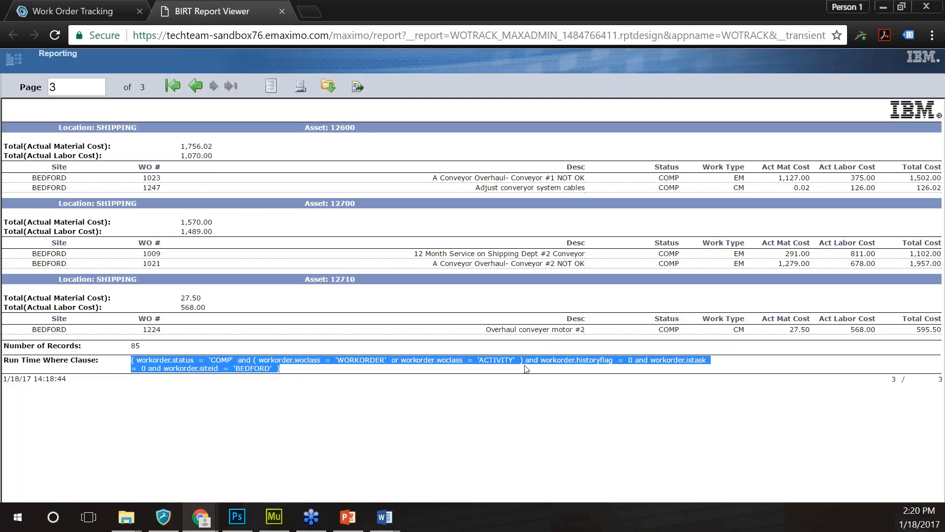
click(491, 374)
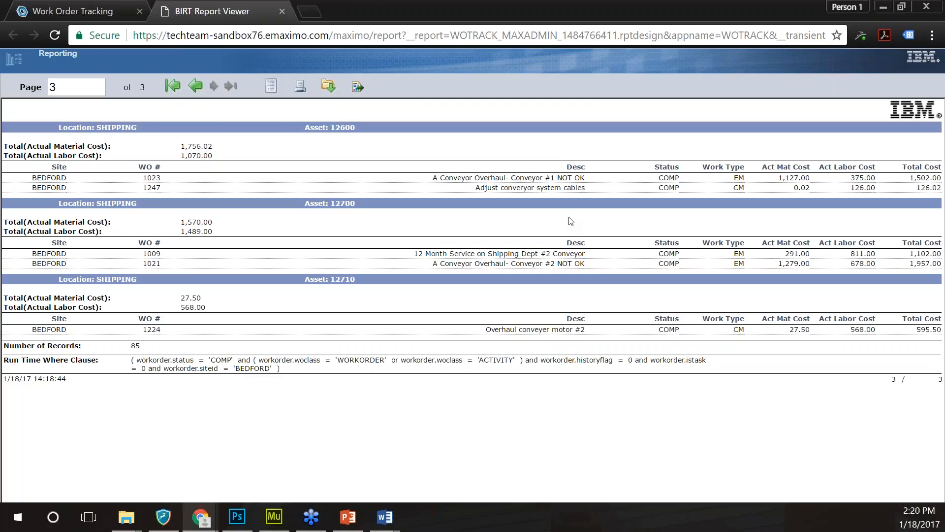
- Close the report preview tab and return to the Ad Hoc Report dialog's Content tab
click(282, 12)
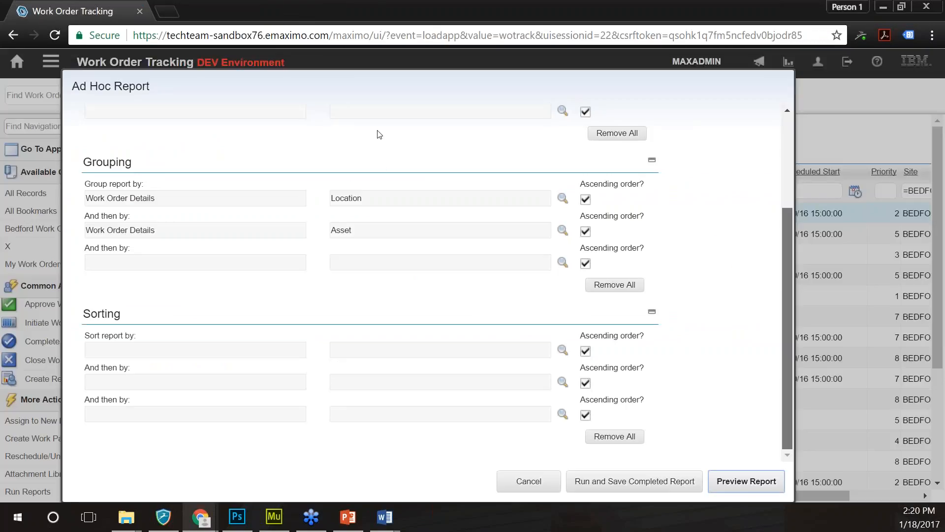
click(379, 146)
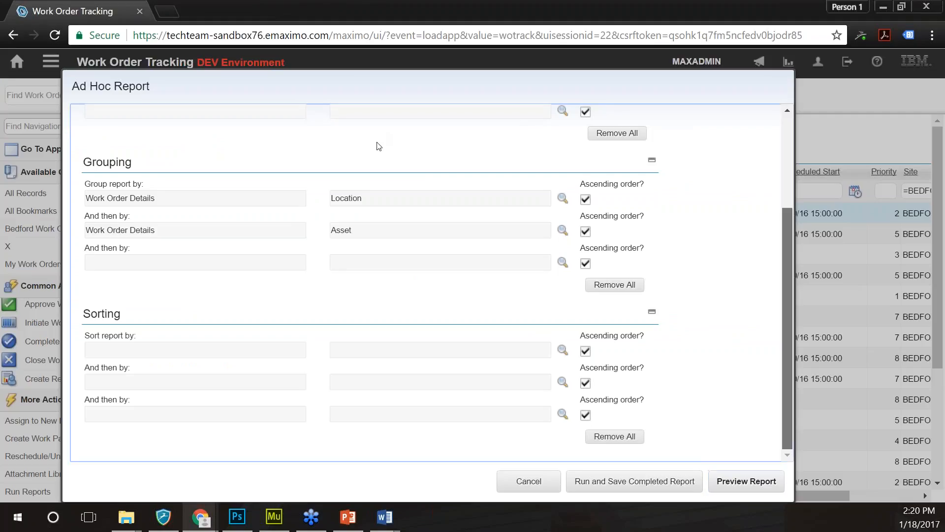
scroll(379, 146, up, 3)
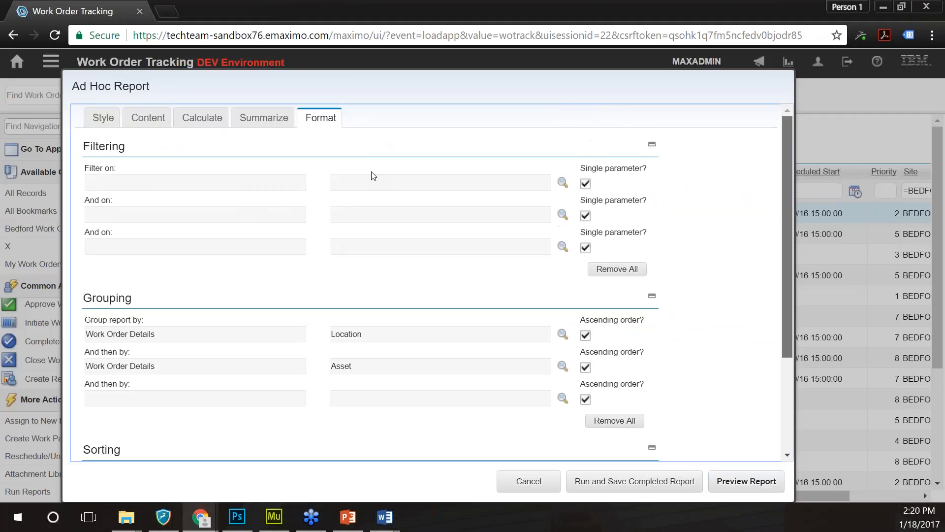
click(147, 118)
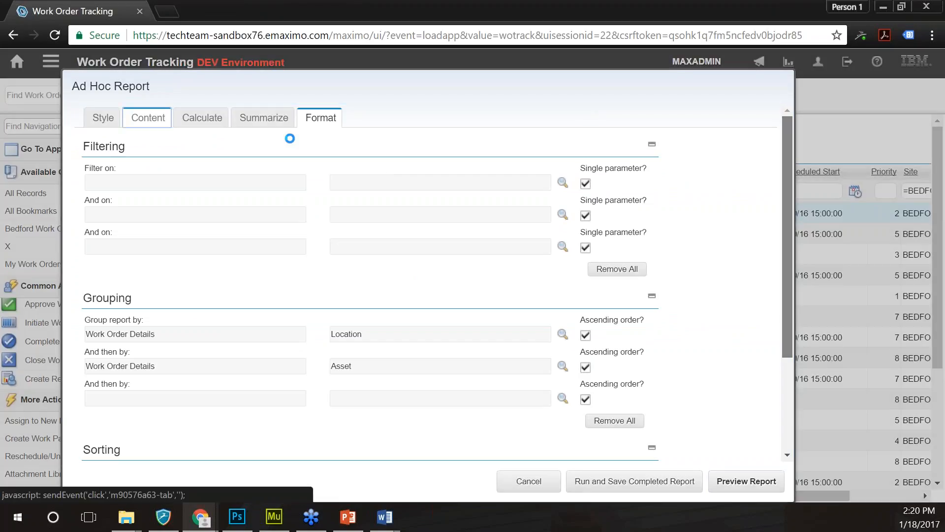
- Filter the Available Fields for 'supervisor' and add Supervisor to the report
text(superv)
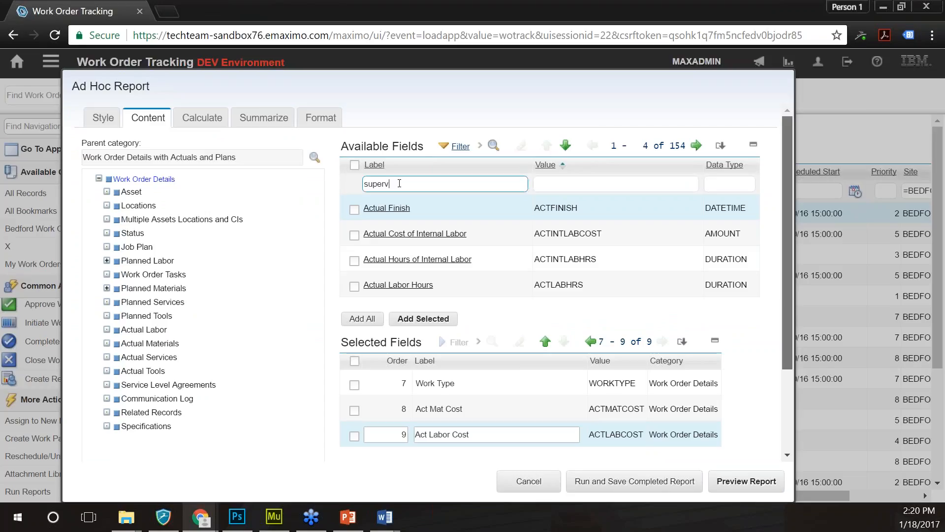
text(isor)
key(Return)
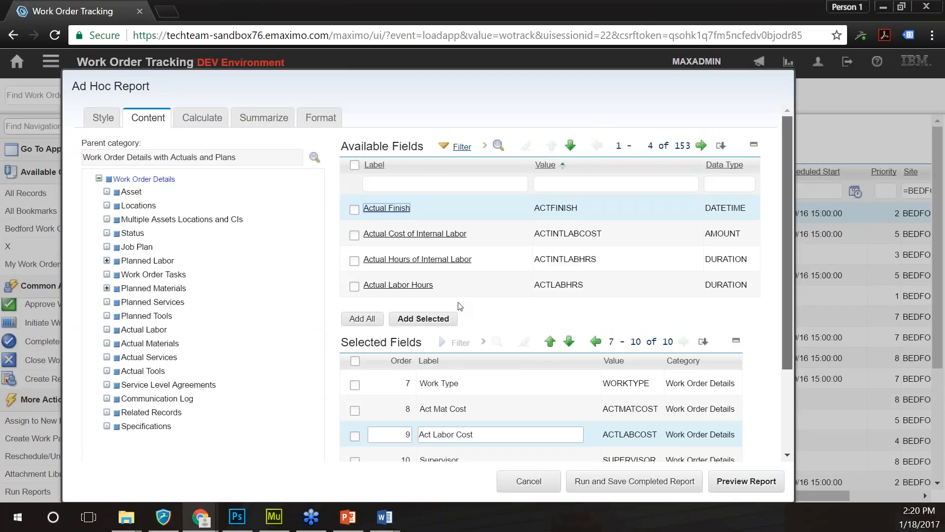
scroll(474, 382, down, 1)
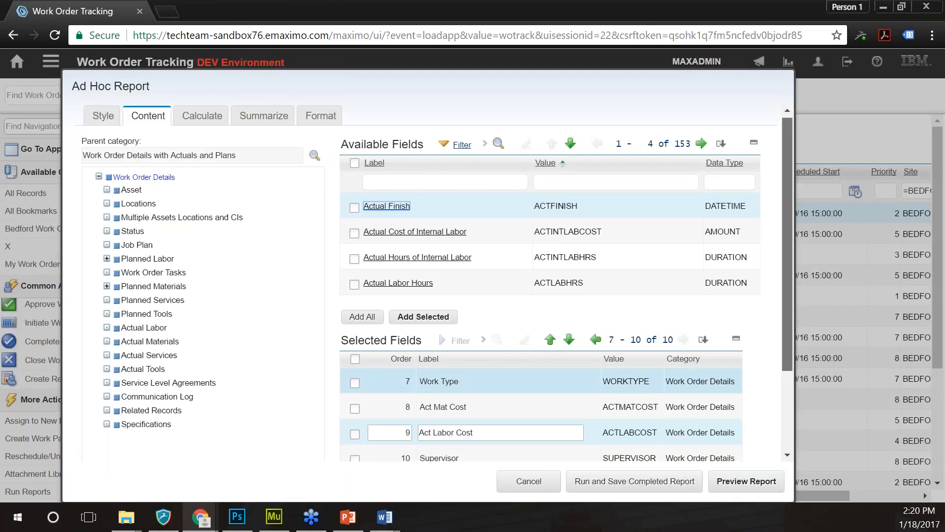
scroll(475, 381, down, 3)
- Set Supervisor, Act Mat Cost and Act Labor Cost to order 8, 9 and 10, then refresh
click(390, 347)
text(8)
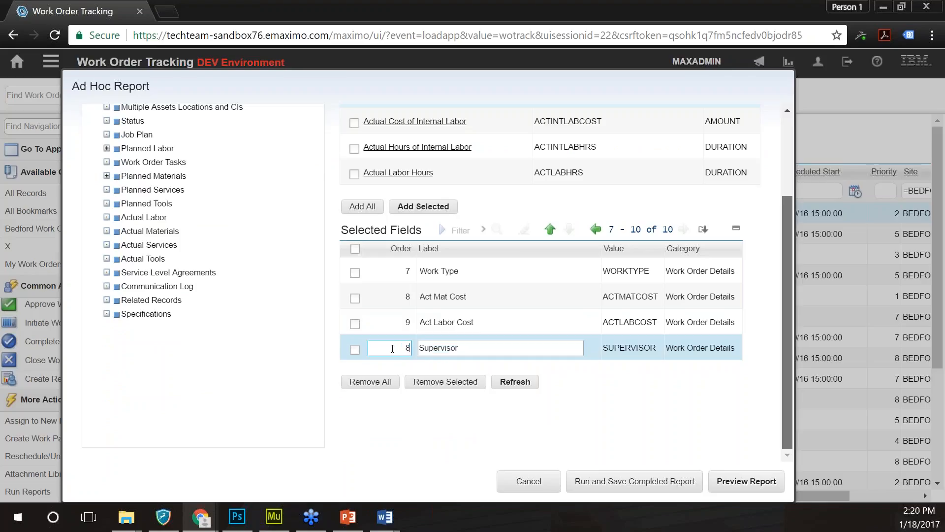
click(393, 297)
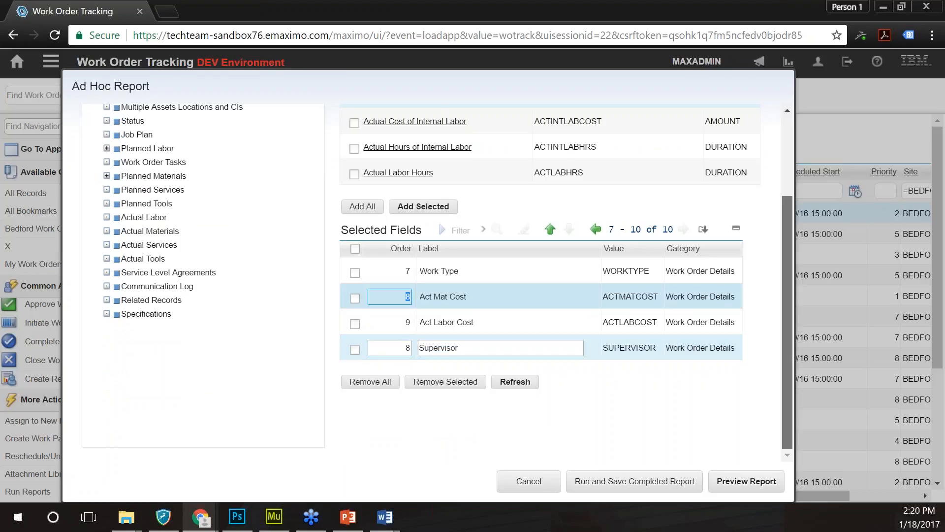
text(9)
click(401, 324)
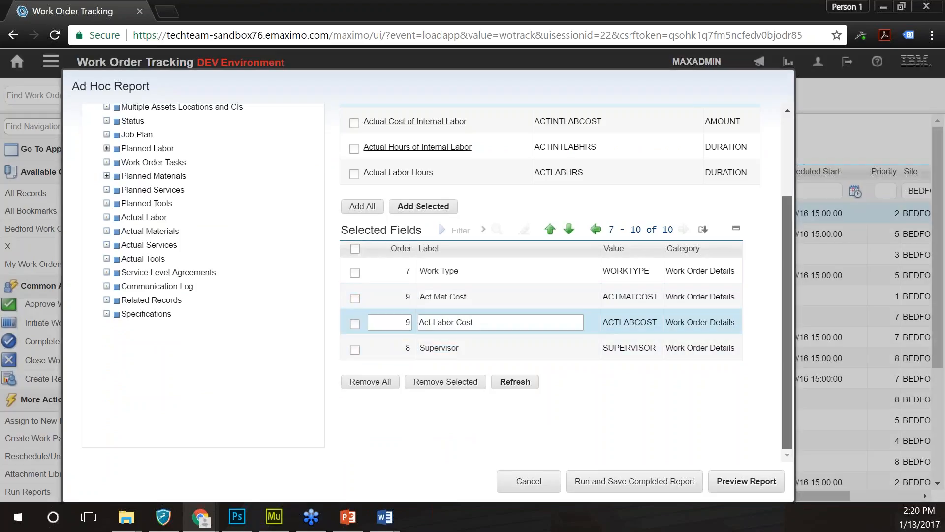
text(0)
click(515, 382)
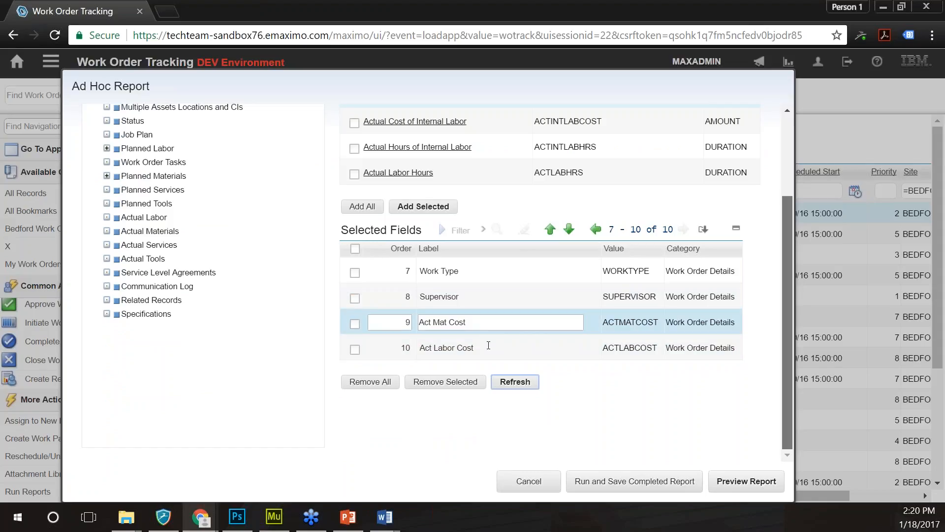
scroll(492, 347, up, 3)
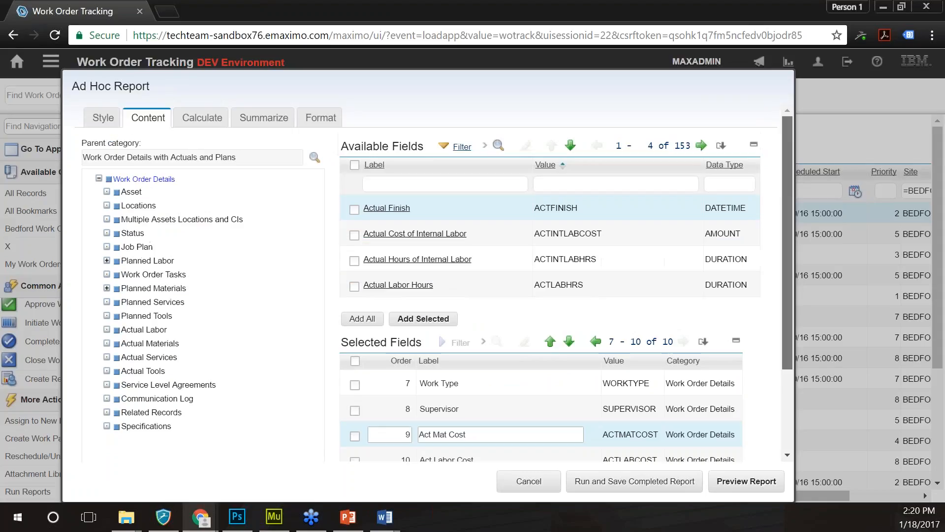
click(315, 119)
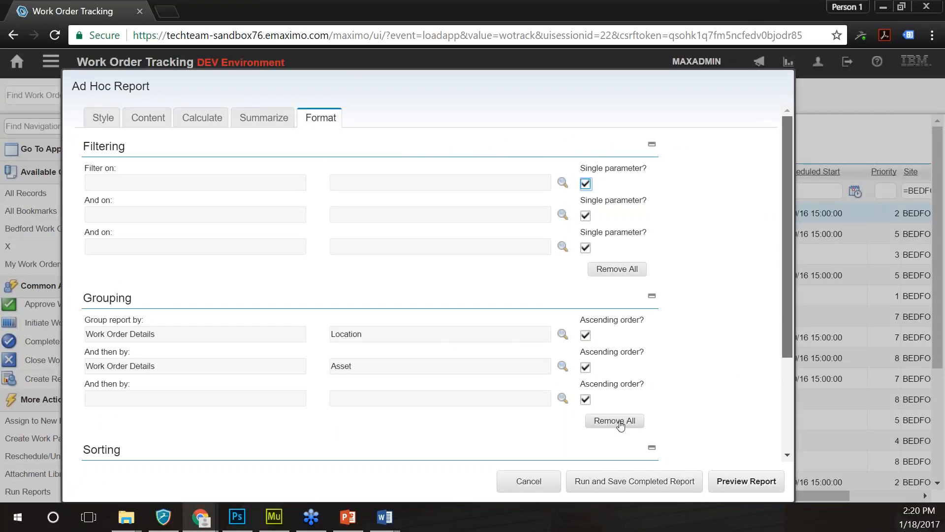
- Clear the existing groupings and group the report by Location, then by Supervisor
click(620, 422)
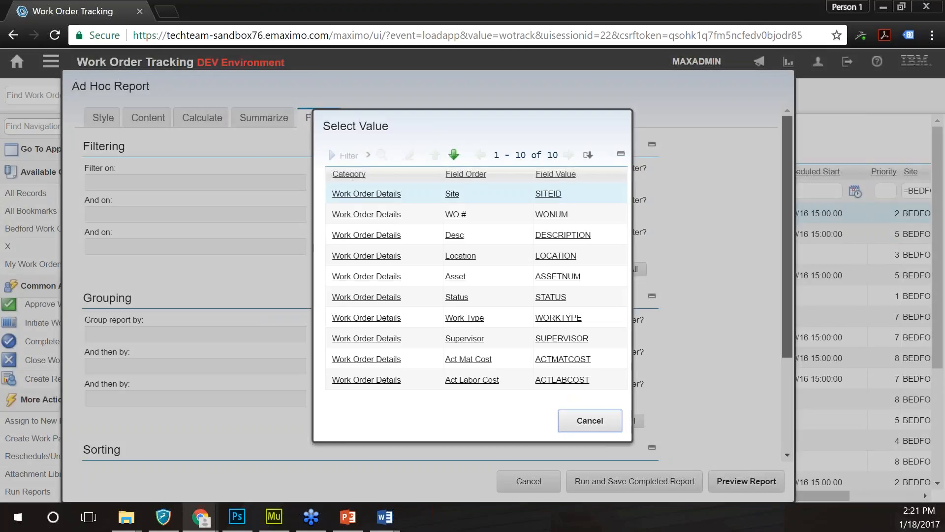
click(366, 255)
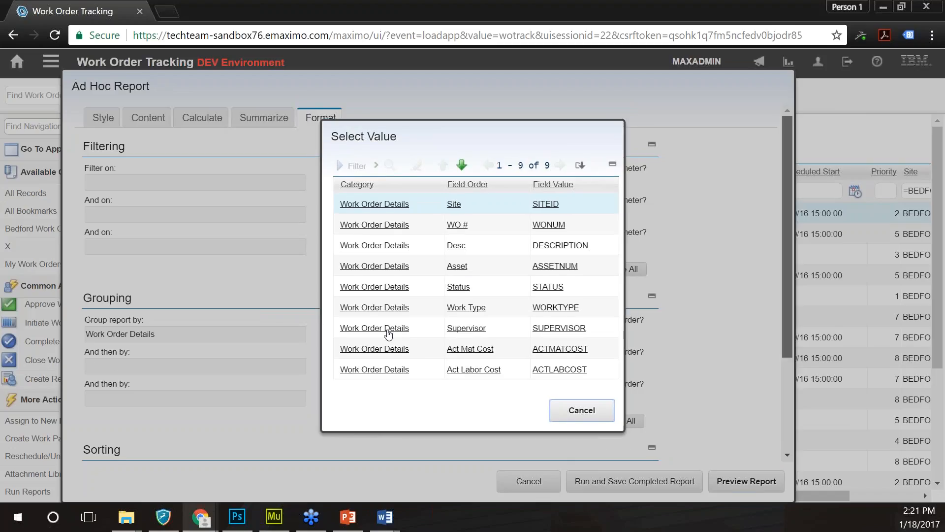
click(388, 333)
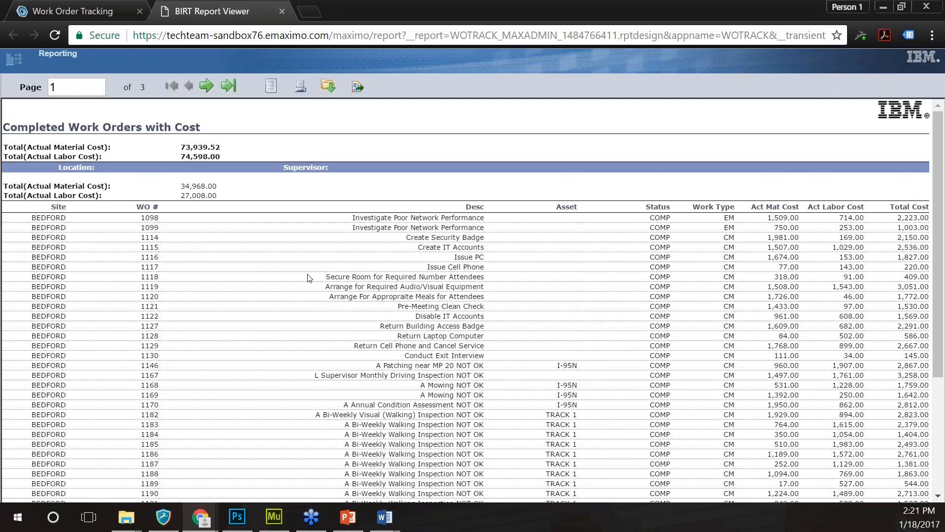
- Scroll through the Location and Supervisor groups in the preview, then close the viewer
scroll(308, 278, down, 2)
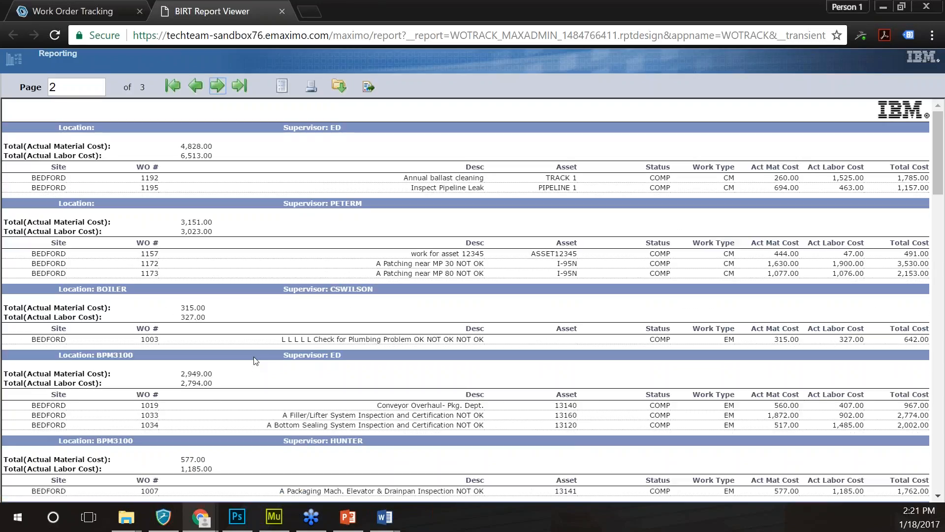
scroll(256, 361, down, 1)
scroll(256, 361, down, 15)
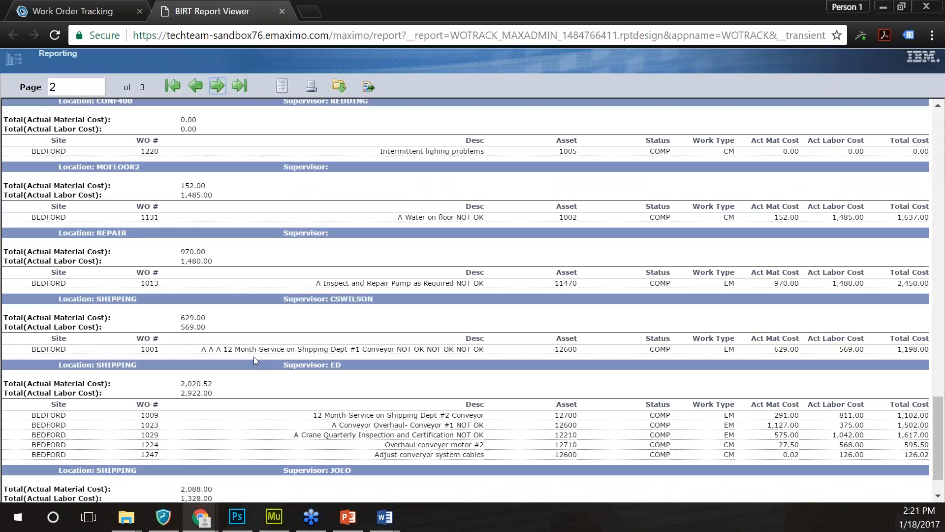
scroll(253, 358, down, 1)
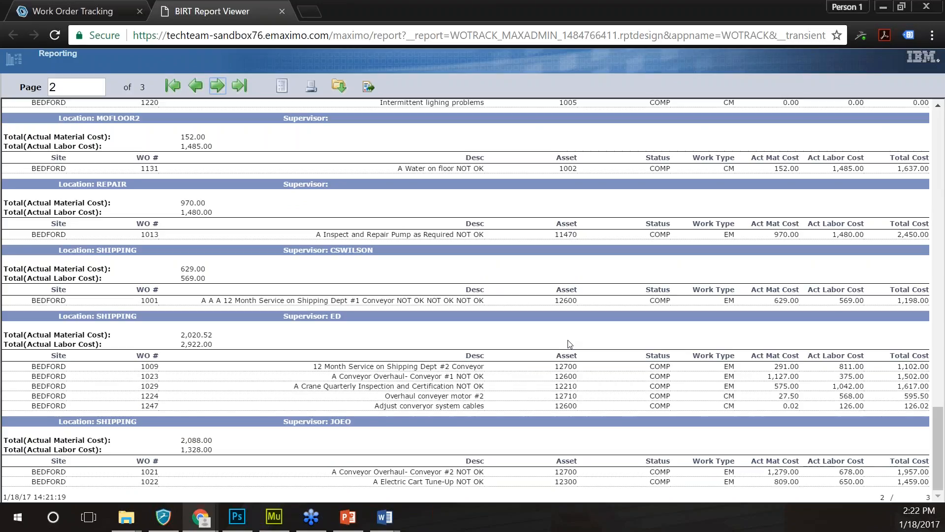
scroll(570, 344, up, 2)
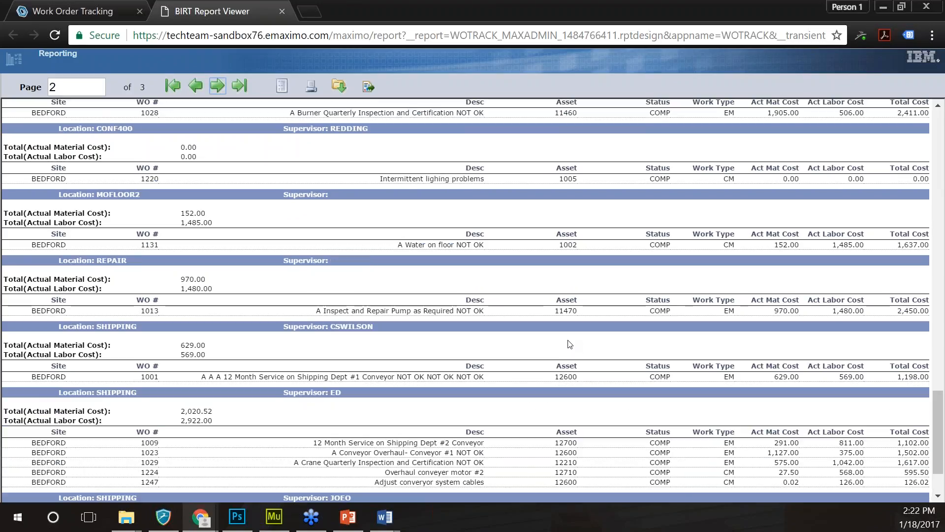
scroll(569, 344, up, 15)
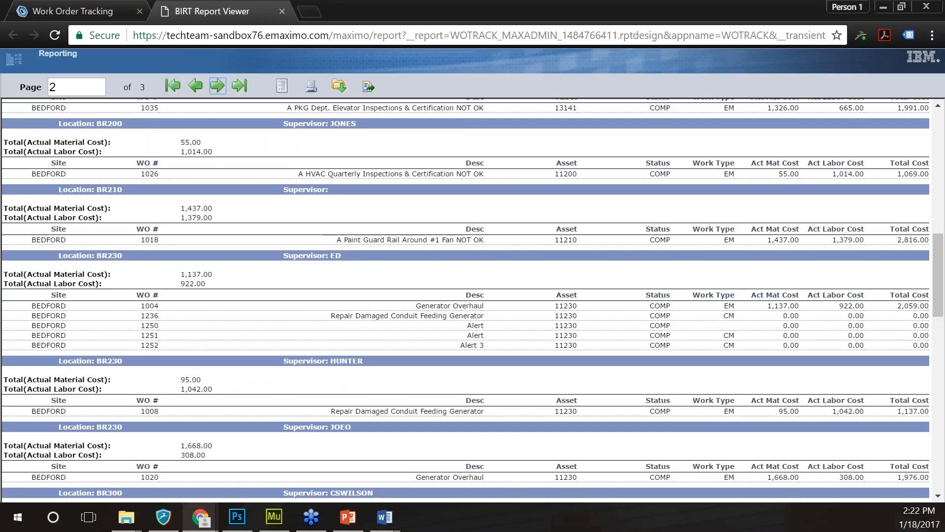
scroll(598, 266, up, 1)
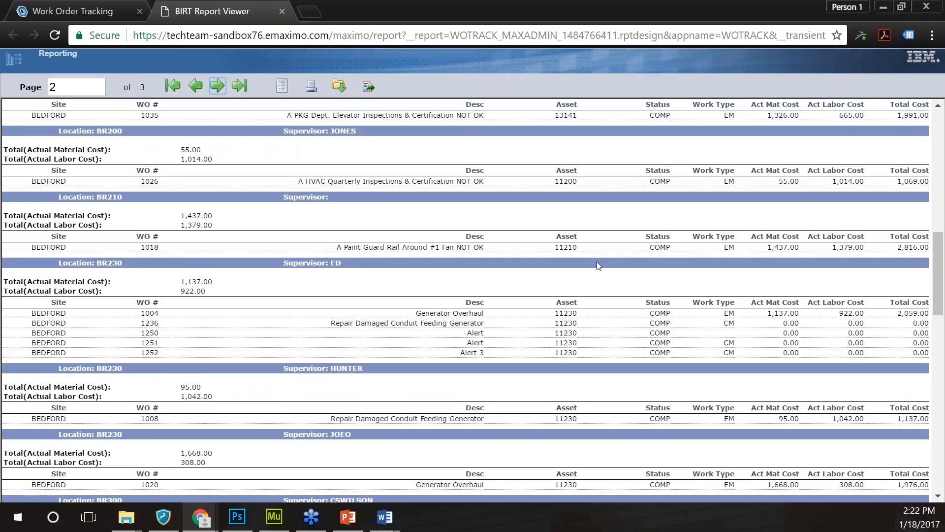
click(282, 11)
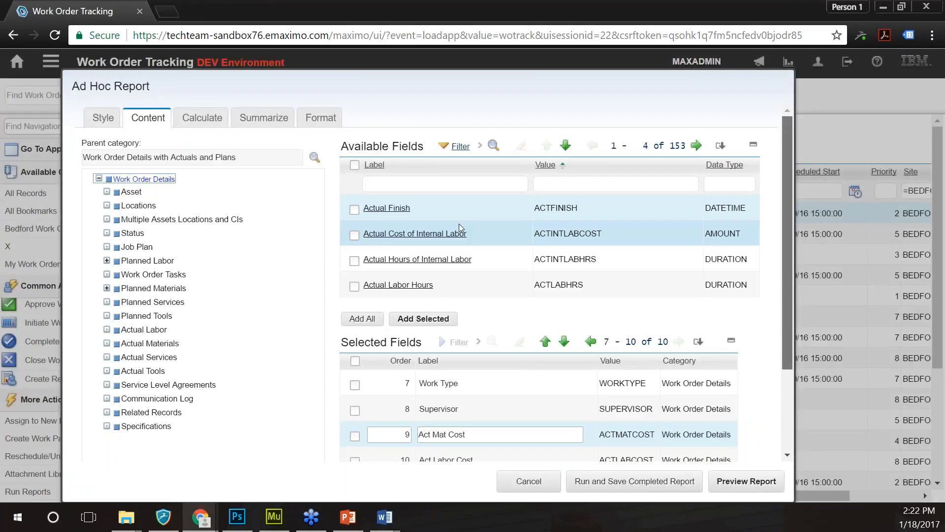
- Add the Asset category's Description field to the report fields
click(130, 192)
click(444, 184)
text(descript)
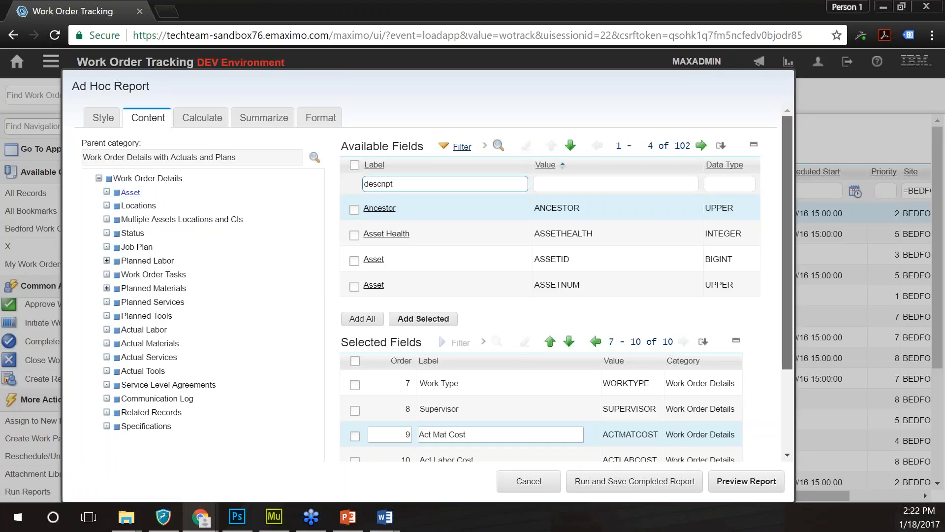
text(ion)
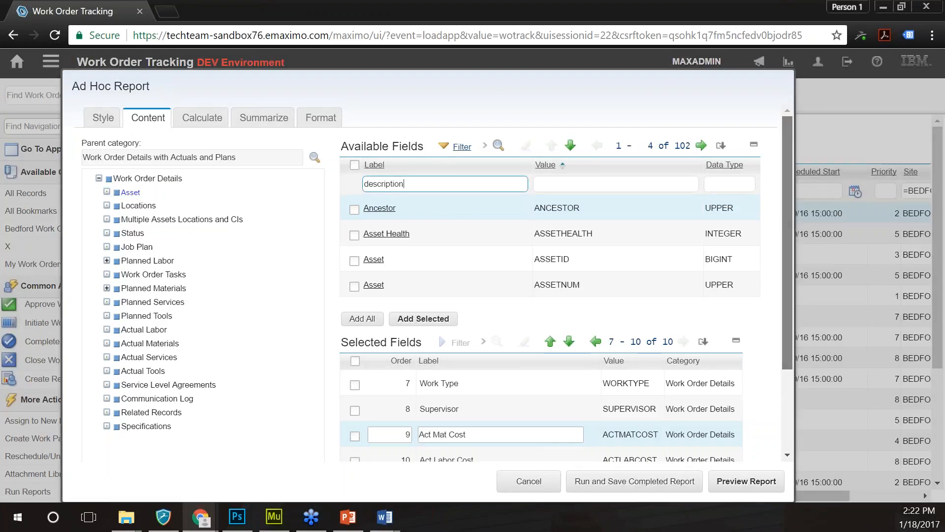
key(Return)
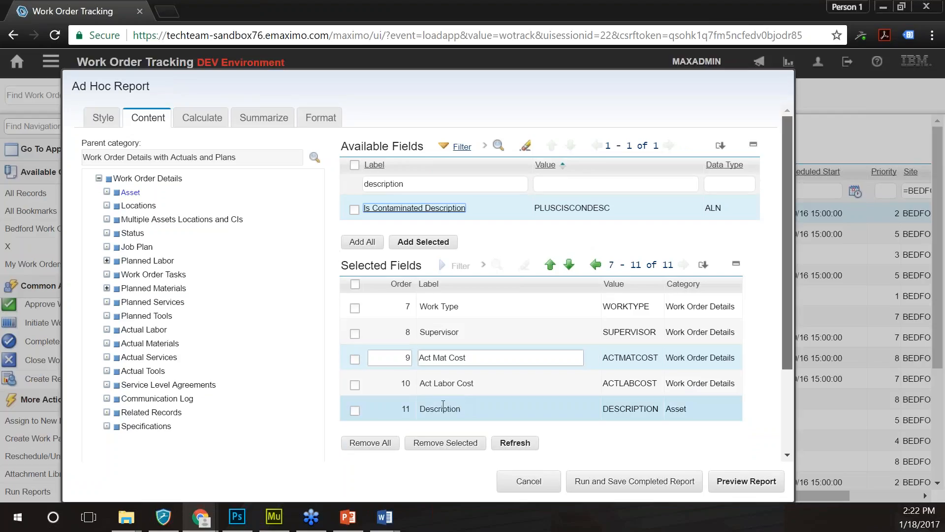
- Set the Description field's order to 6 so it sits sixth after Asset
click(596, 264)
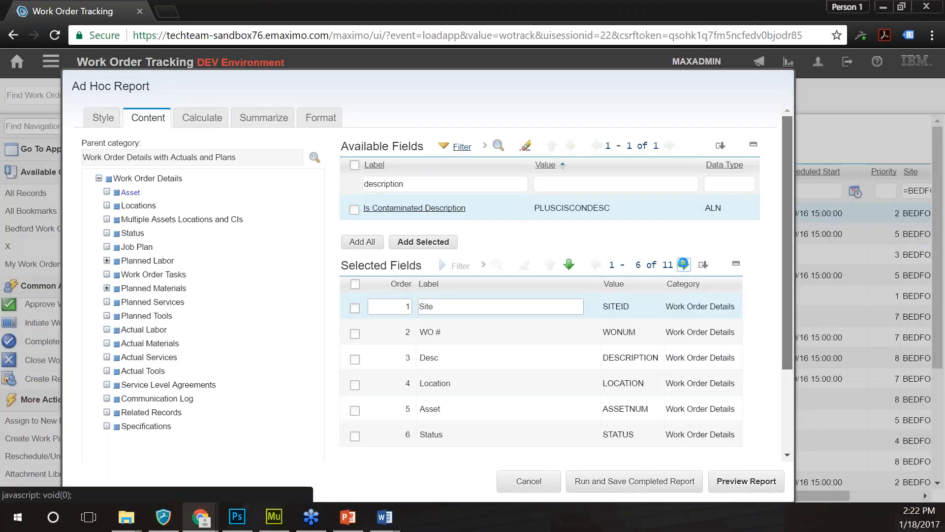
click(684, 264)
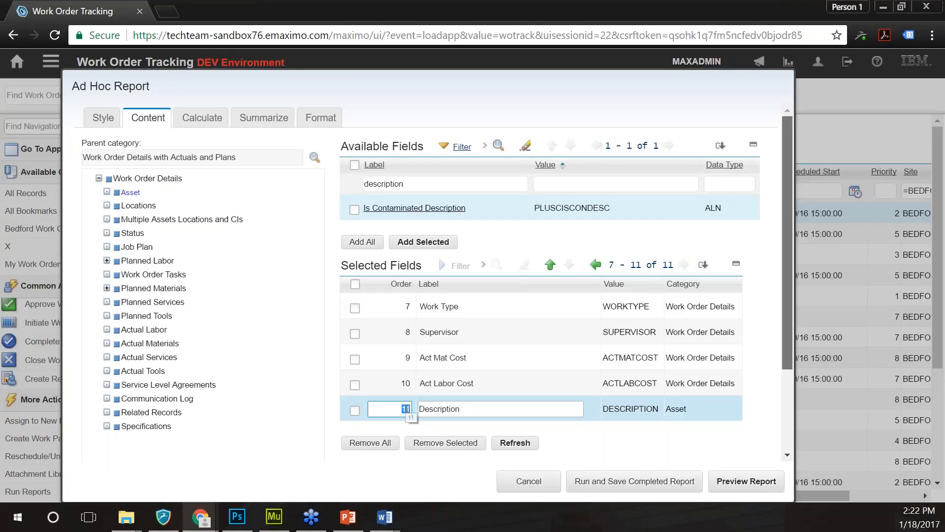
text(6)
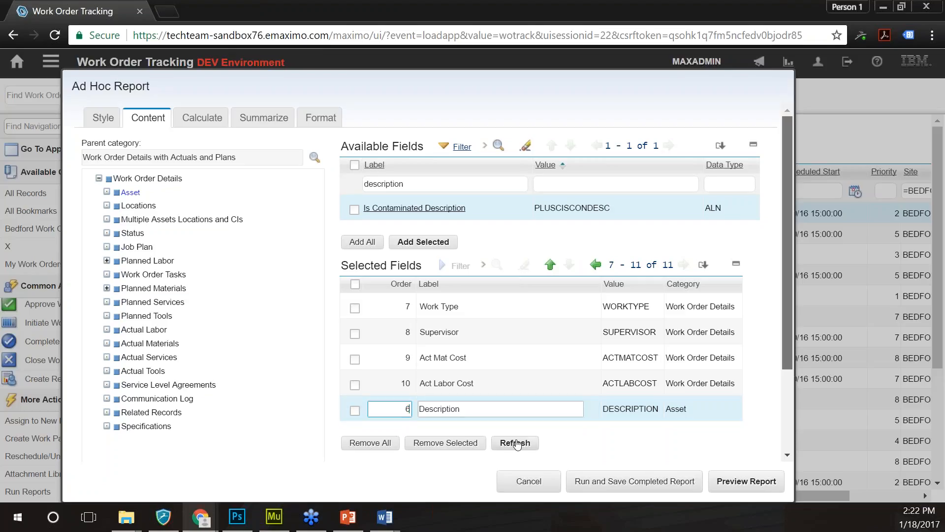
click(515, 443)
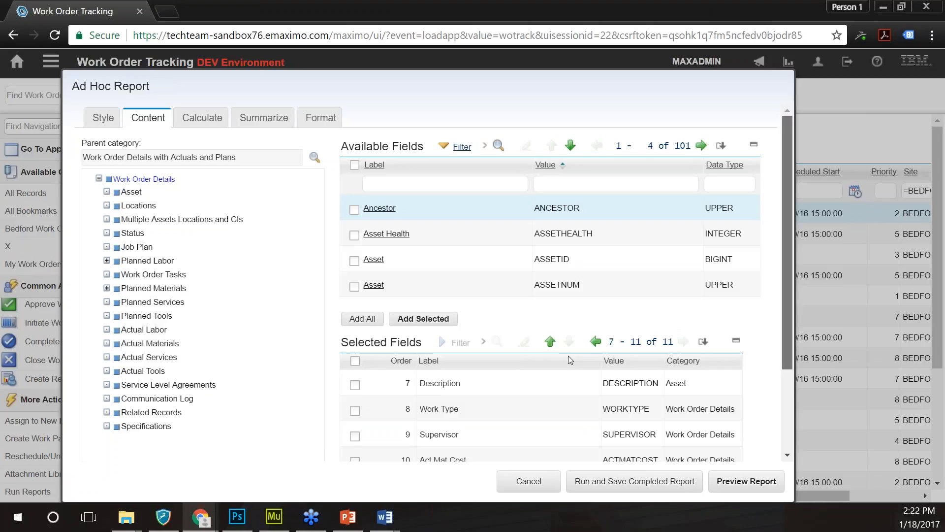
click(596, 341)
scroll(599, 398, down, 3)
click(600, 402)
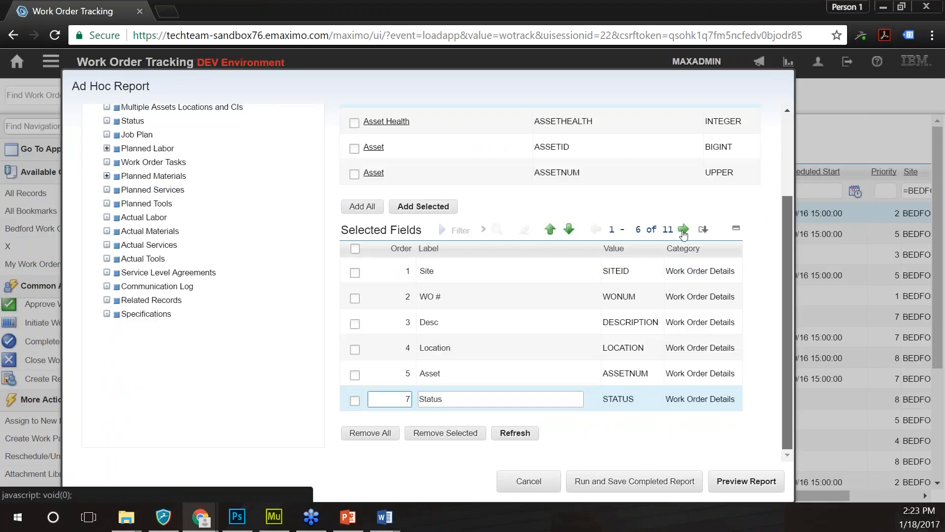
click(683, 230)
click(397, 272)
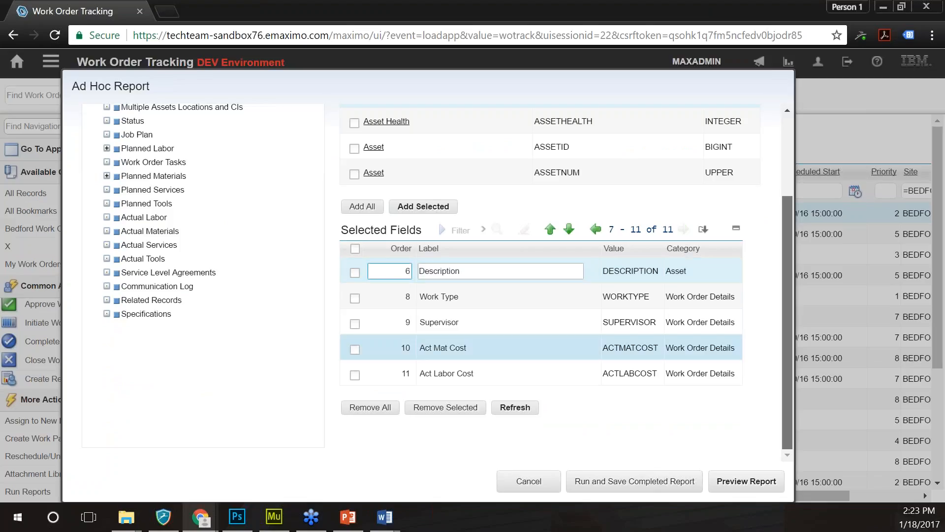
click(515, 408)
- Relabel the Description field 'Asset Desc' and generate the report preview
click(429, 401)
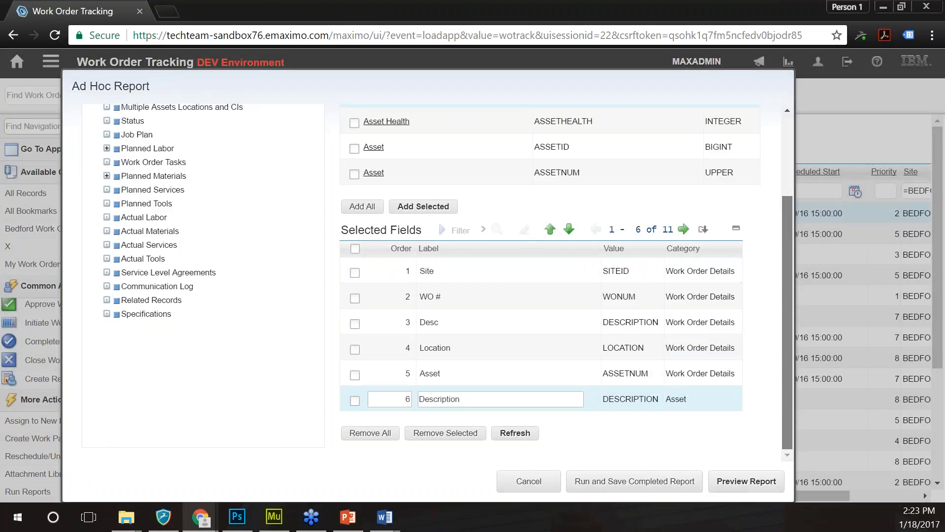
double_click(423, 401)
text(Asset Desc)
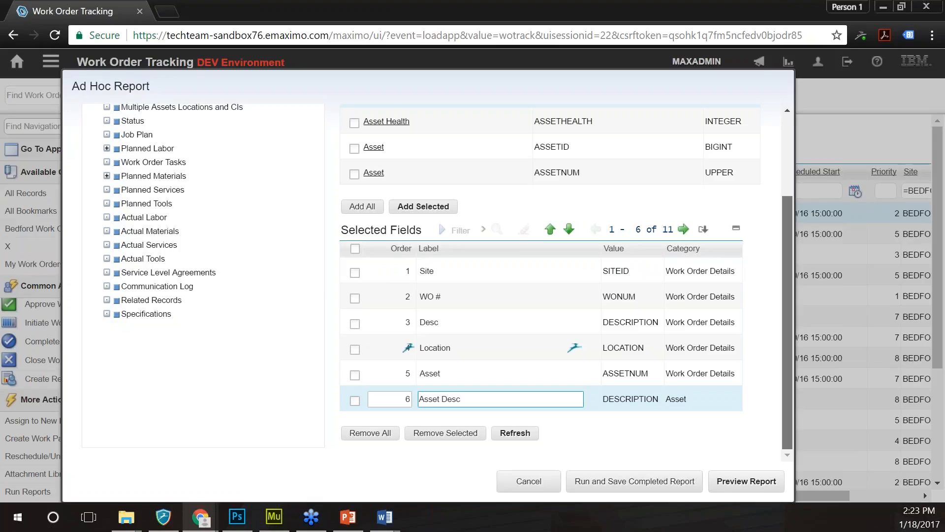
scroll(549, 253, up, 1)
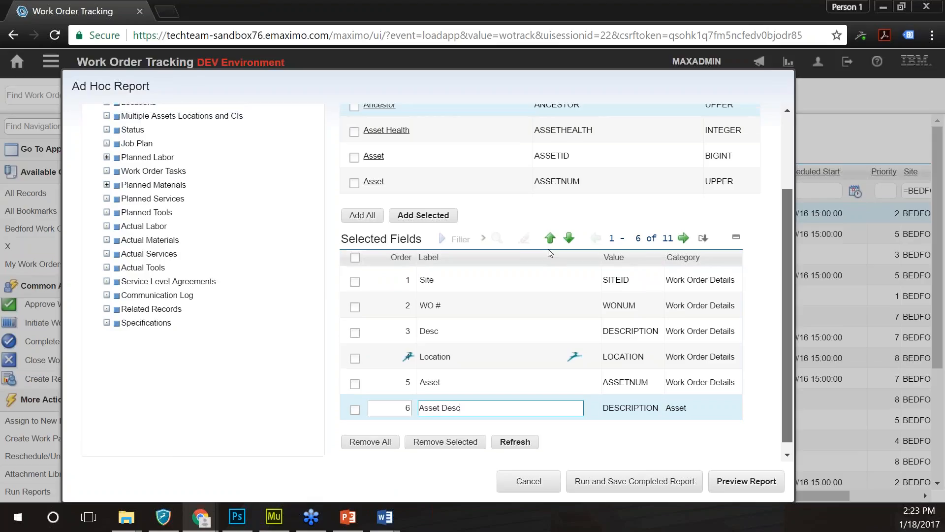
scroll(550, 253, up, 3)
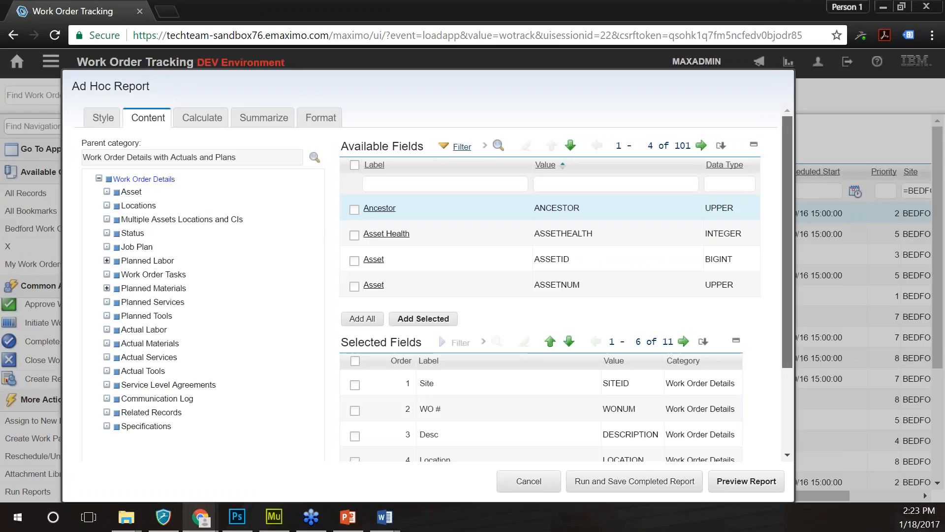
scroll(550, 253, down, 2)
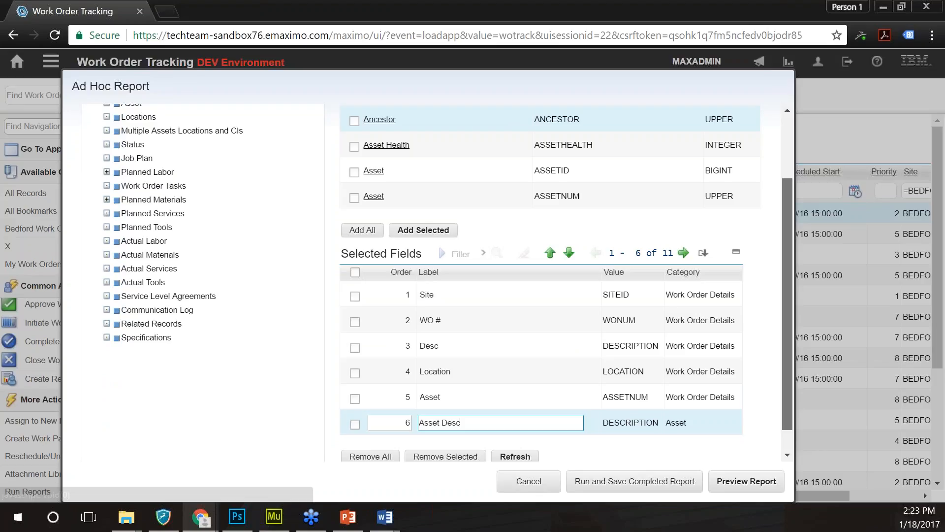
key(Return)
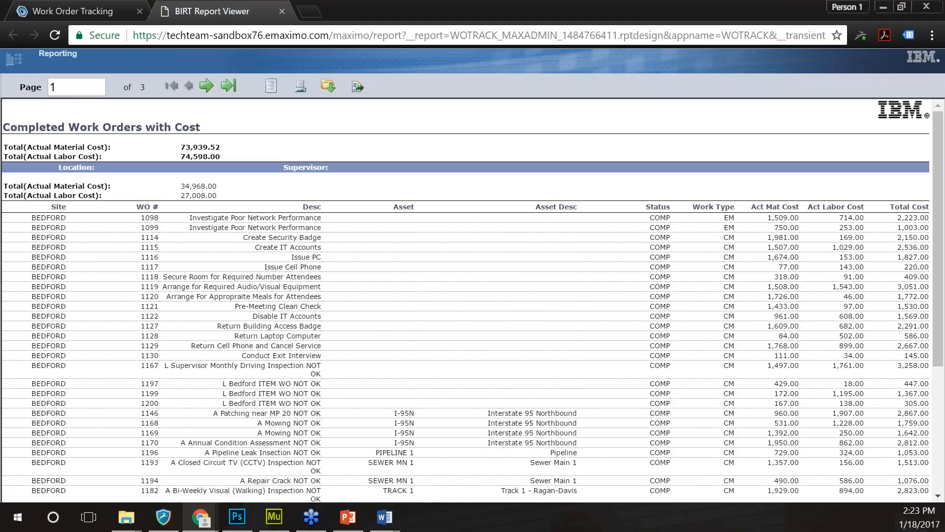
- Scroll down the Completed Work Orders with Cost preview and back to the top
scroll(460, 302, down, 4)
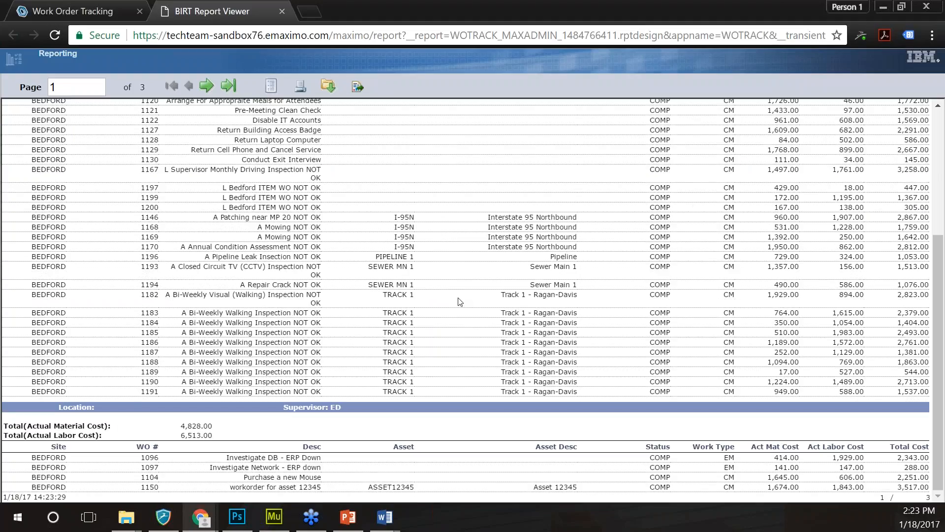
scroll(459, 301, up, 4)
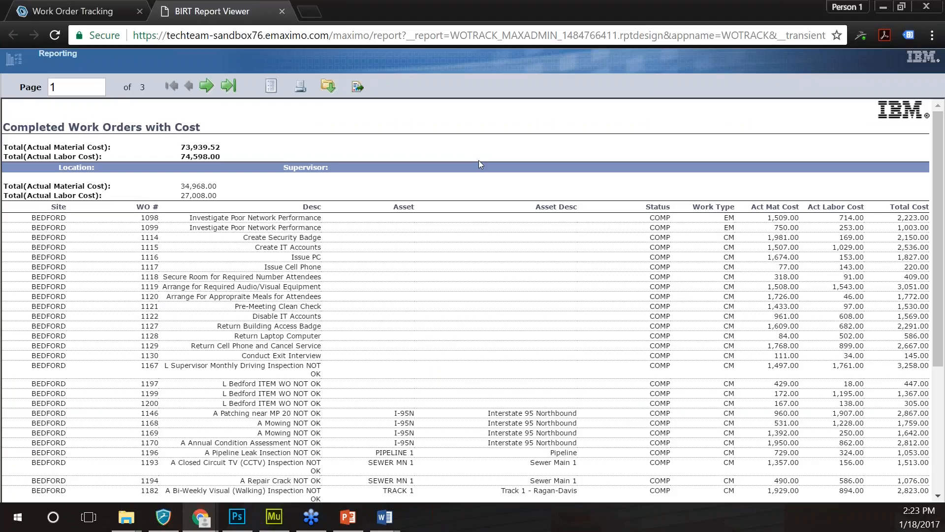
- Remove the Status field from the Selected Fields and preview the report again
click(282, 11)
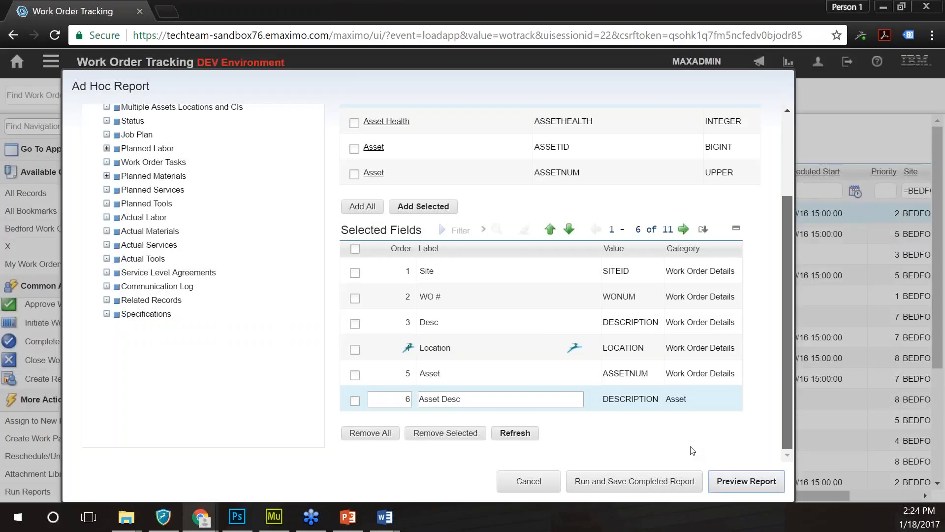
scroll(638, 439, up, 1)
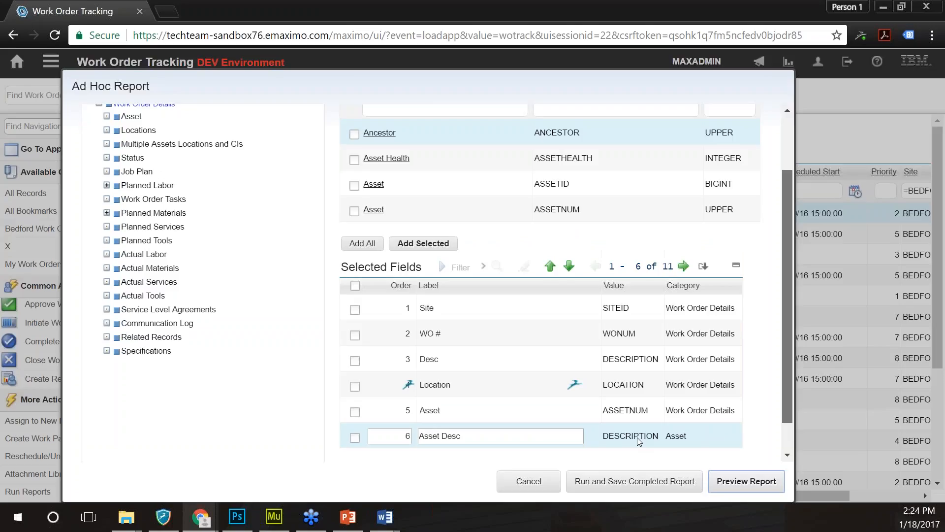
scroll(637, 437, up, 2)
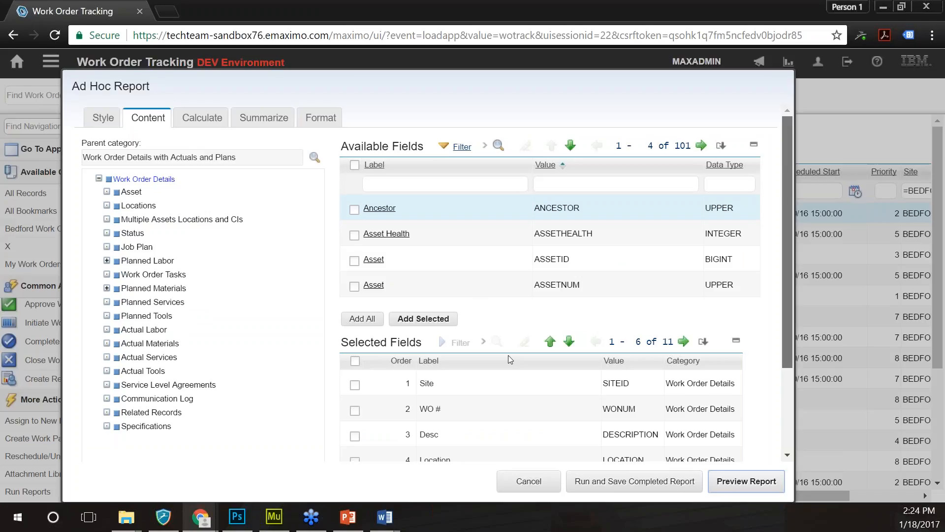
scroll(509, 357, down, 1)
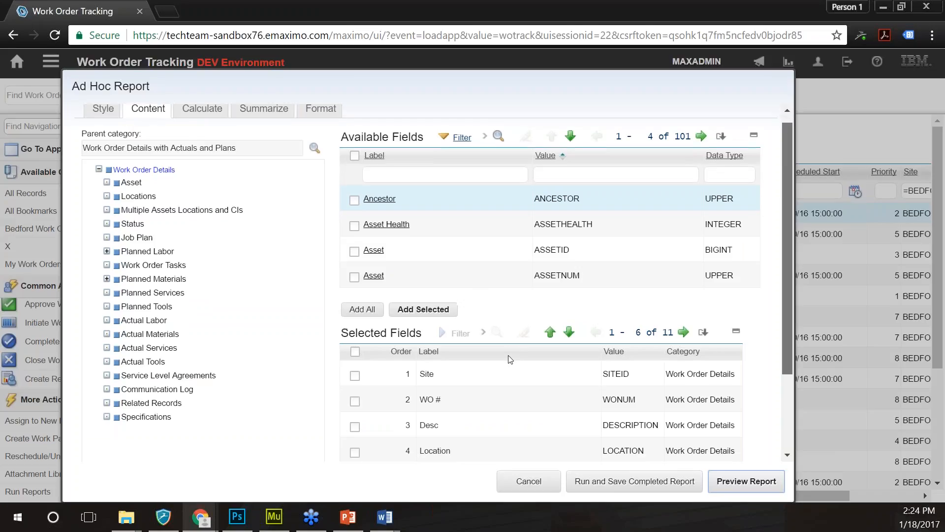
scroll(510, 359, down, 5)
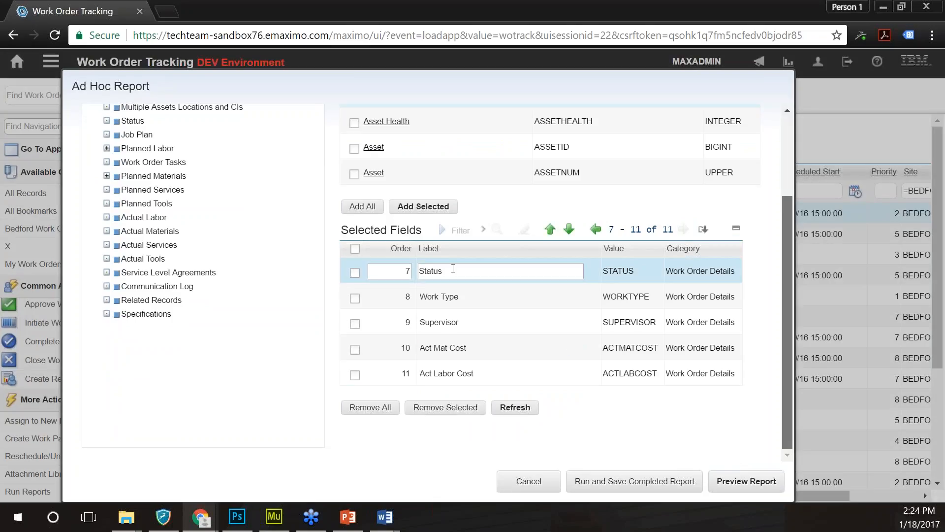
click(354, 272)
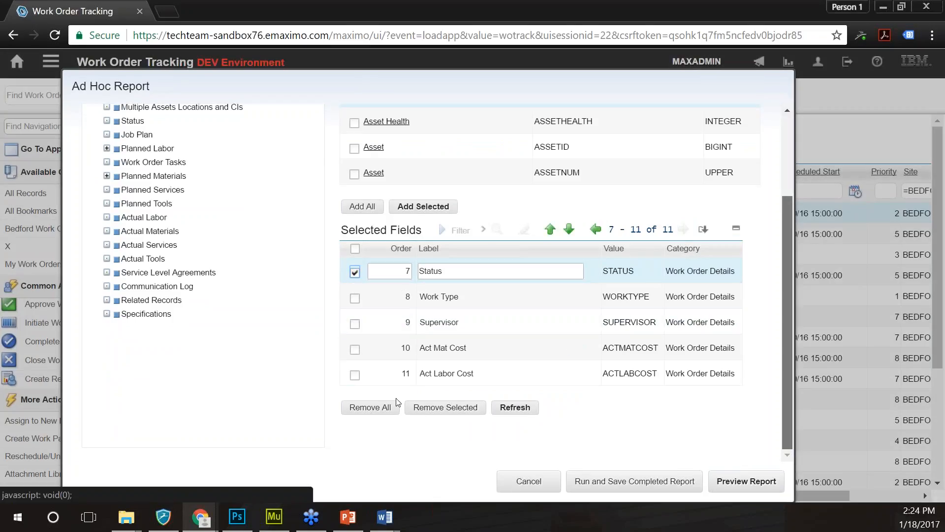
click(443, 408)
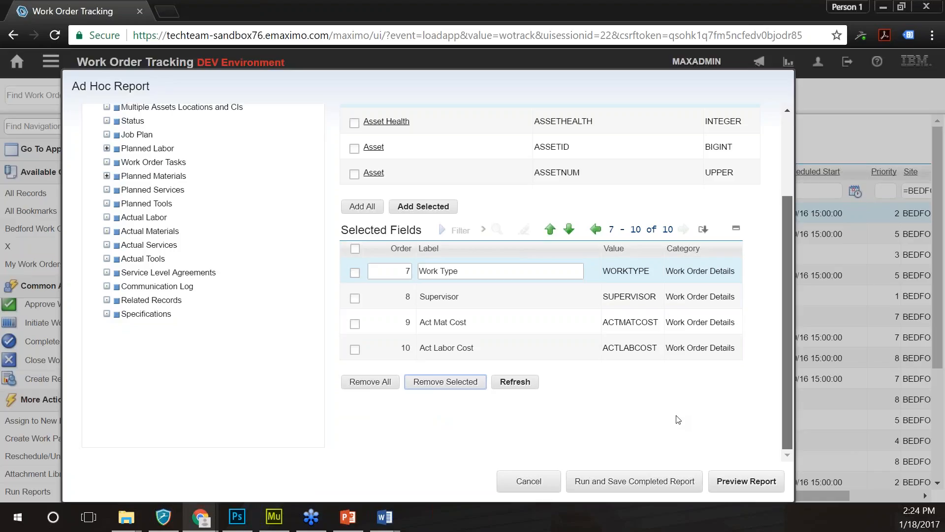
scroll(680, 419, up, 3)
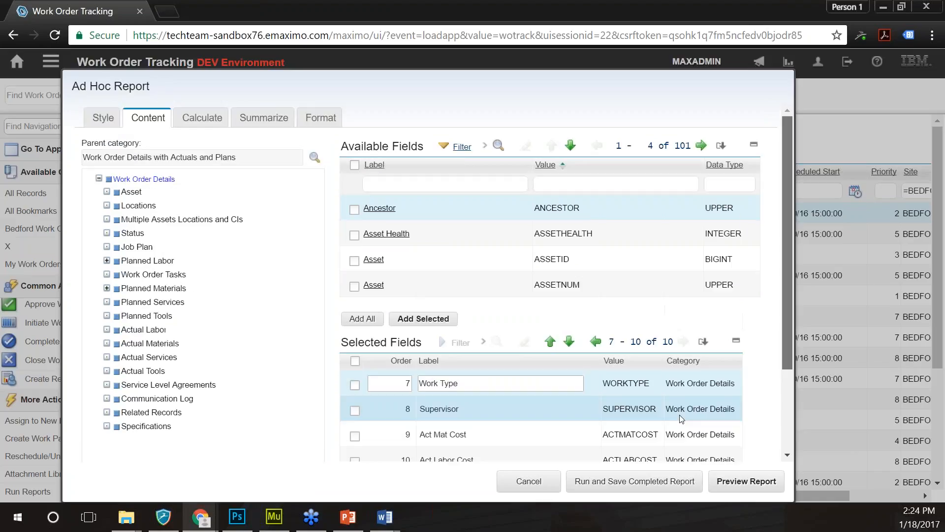
click(747, 486)
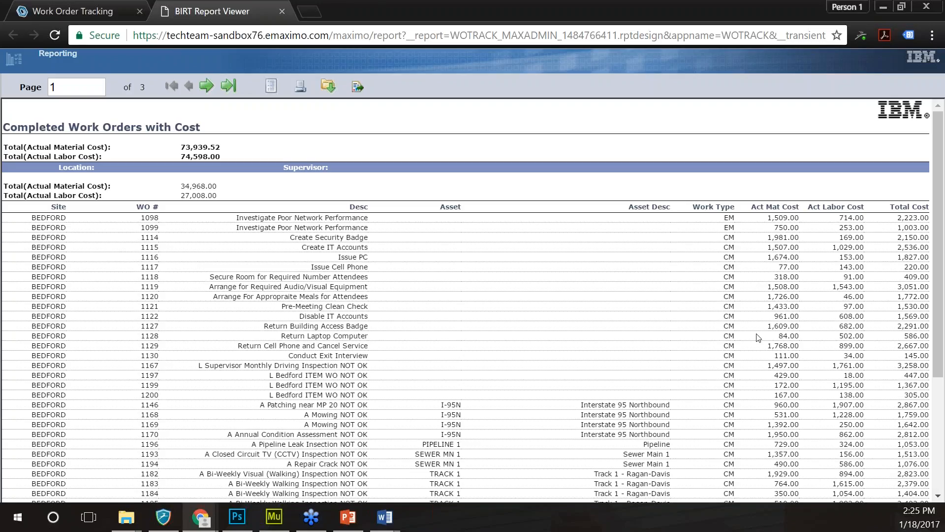
- Page through the regenerated report without the Status column, then close the preview
scroll(758, 338, down, 1)
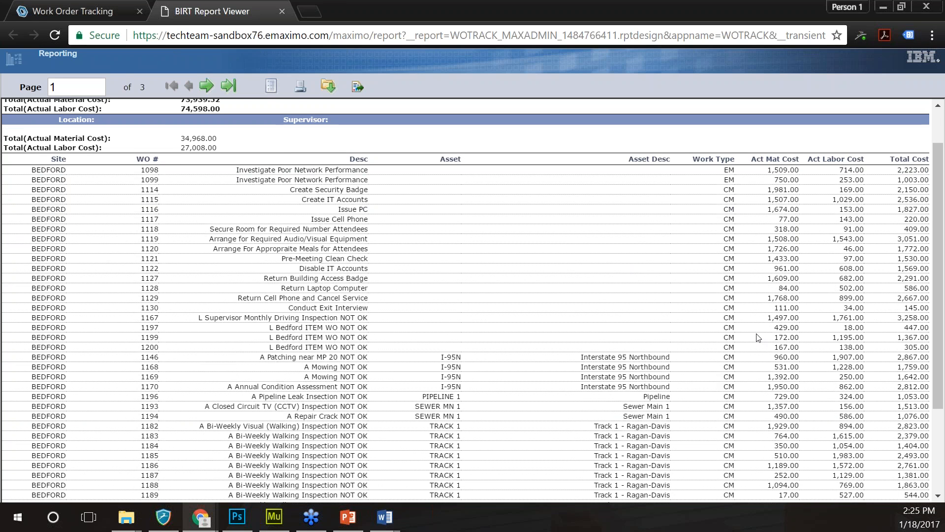
scroll(758, 338, down, 3)
click(206, 86)
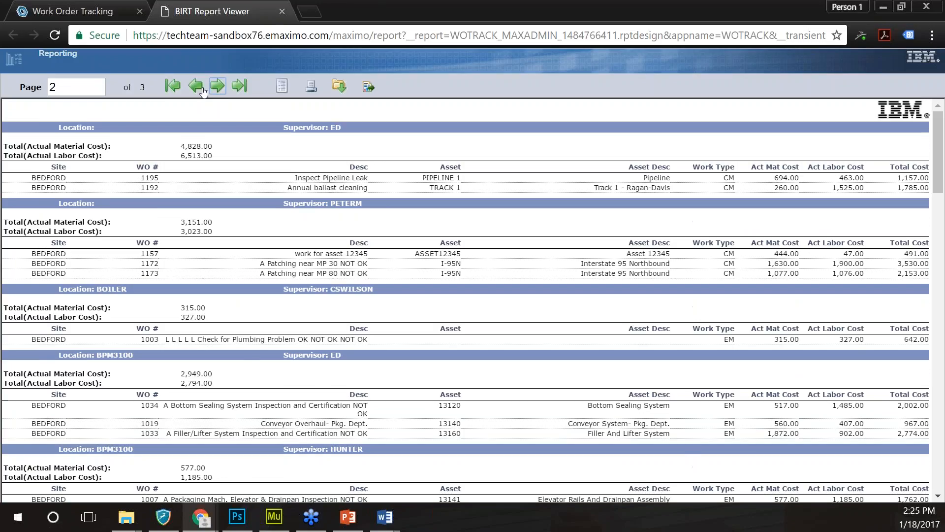
click(203, 91)
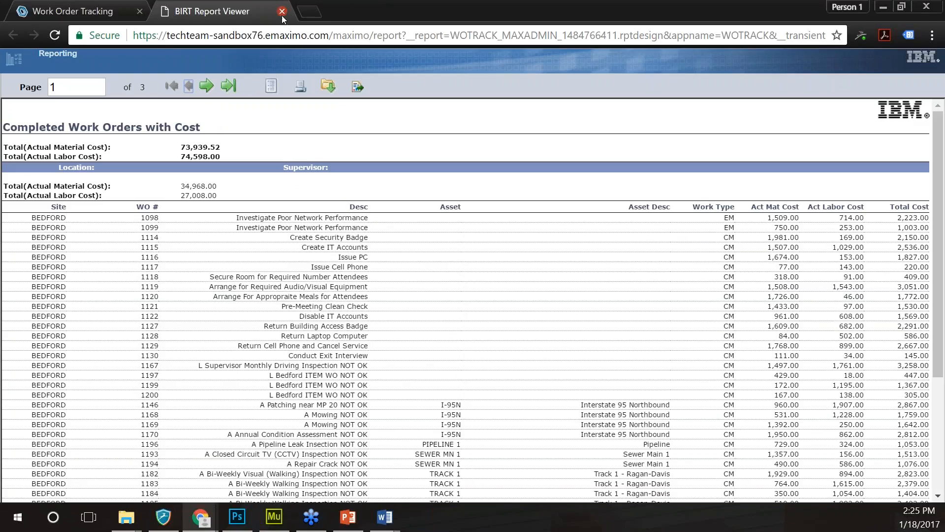
click(282, 12)
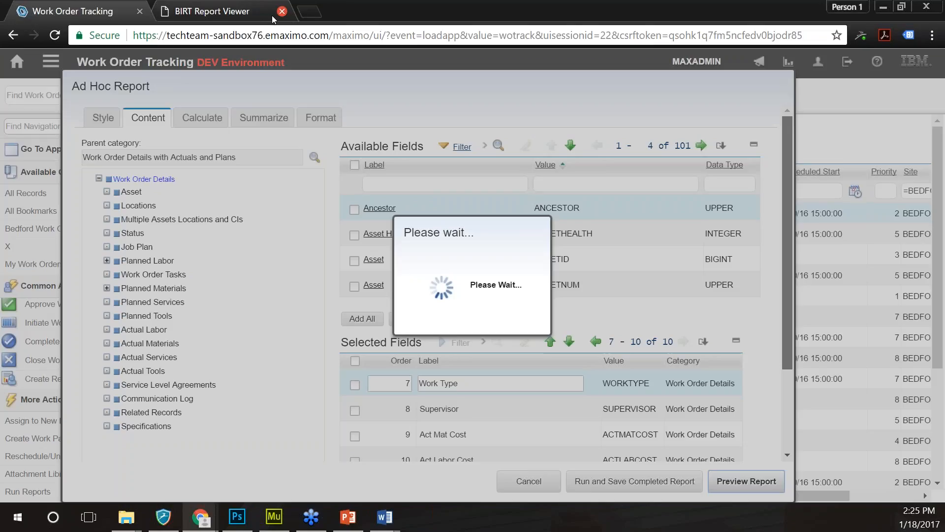
- Check the Style tab title, then save and run the report and close its output
click(281, 13)
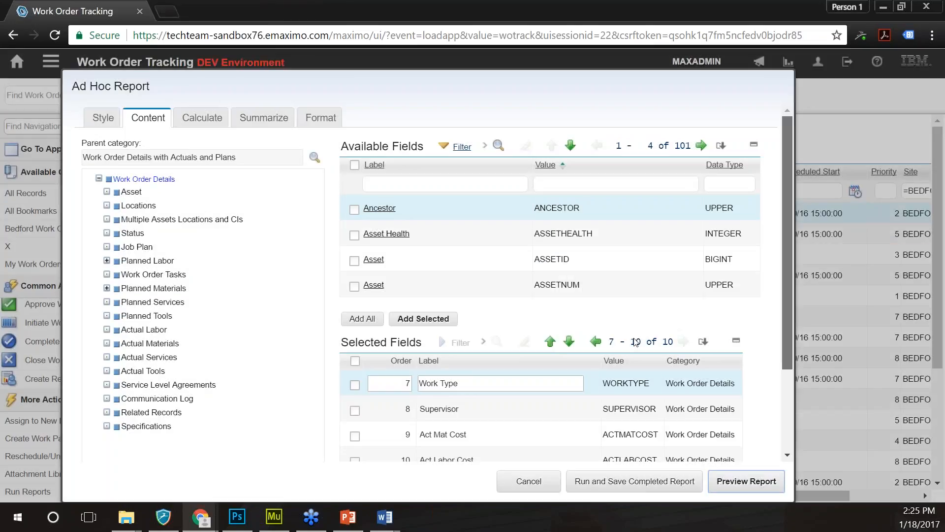
click(103, 118)
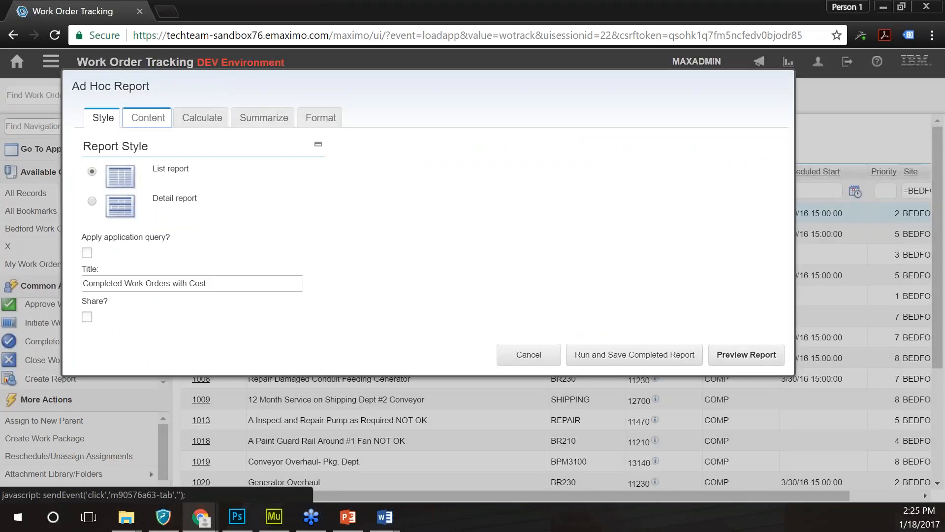
click(148, 118)
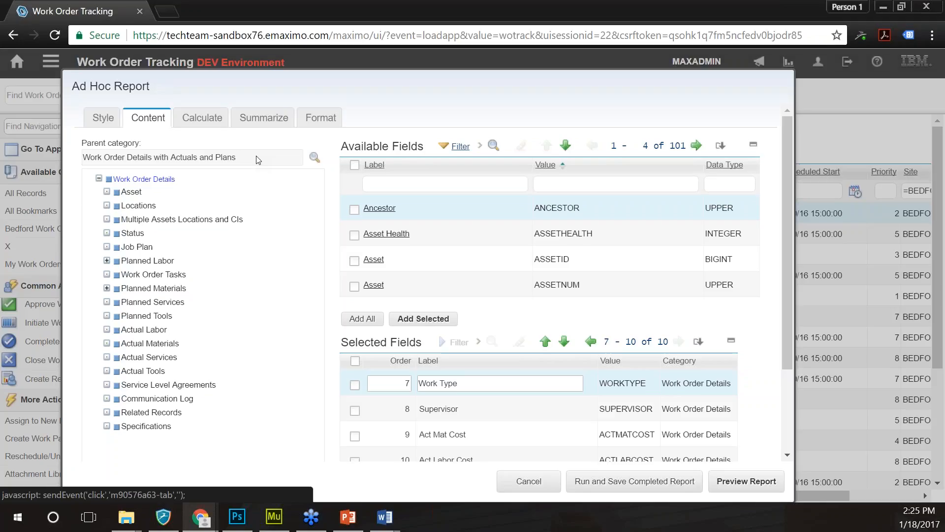
click(634, 481)
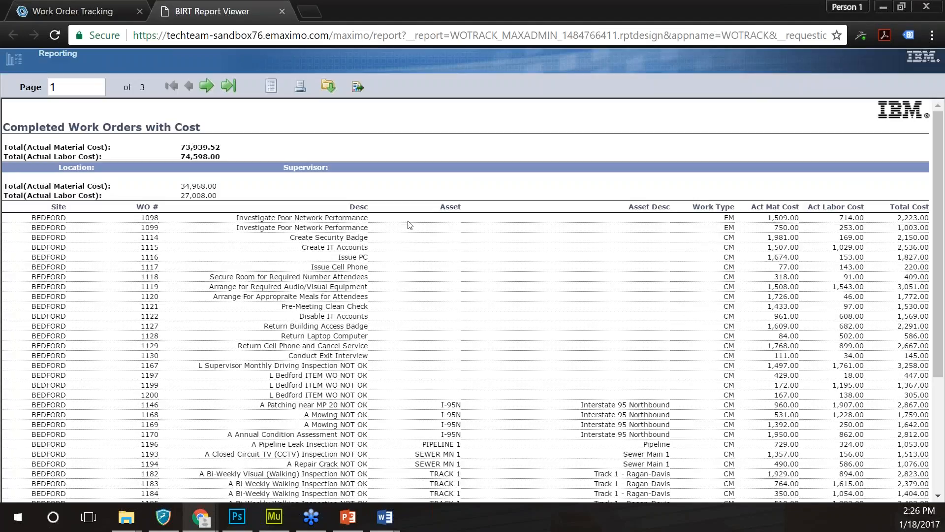
click(282, 11)
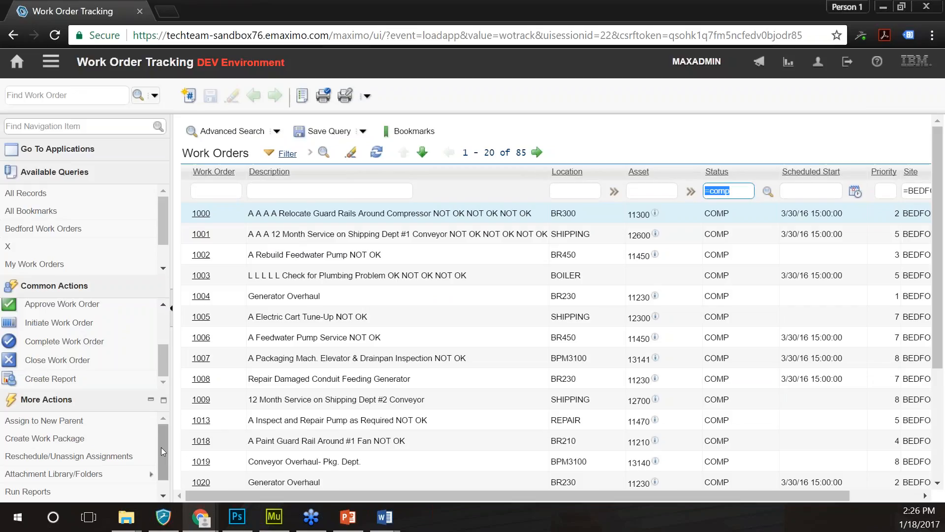
- Open Run Reports from More Actions and select the Completed Work Orders with Cost report
drag(161, 445, 160, 461)
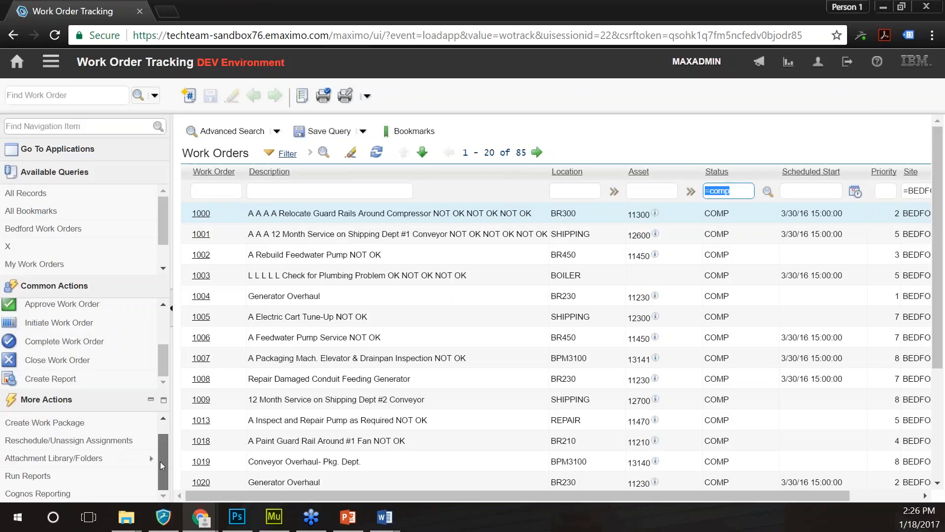
click(27, 476)
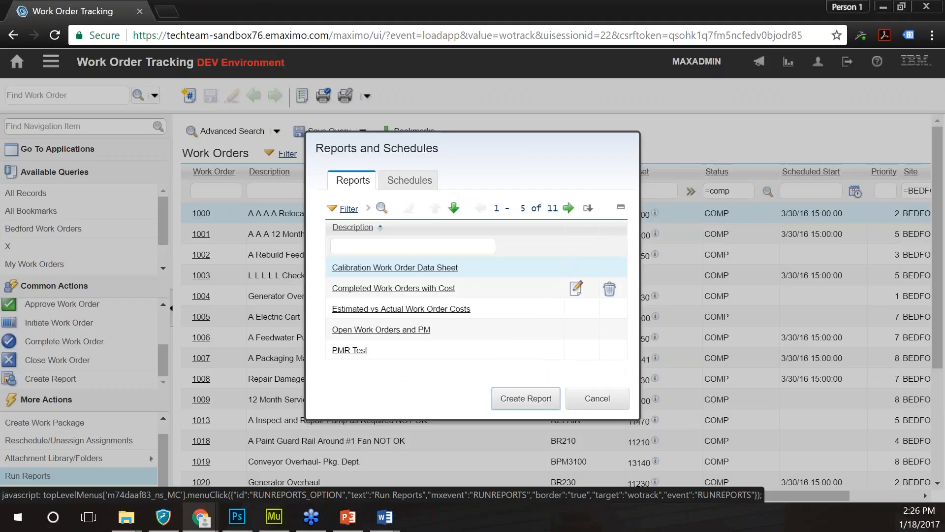
click(339, 292)
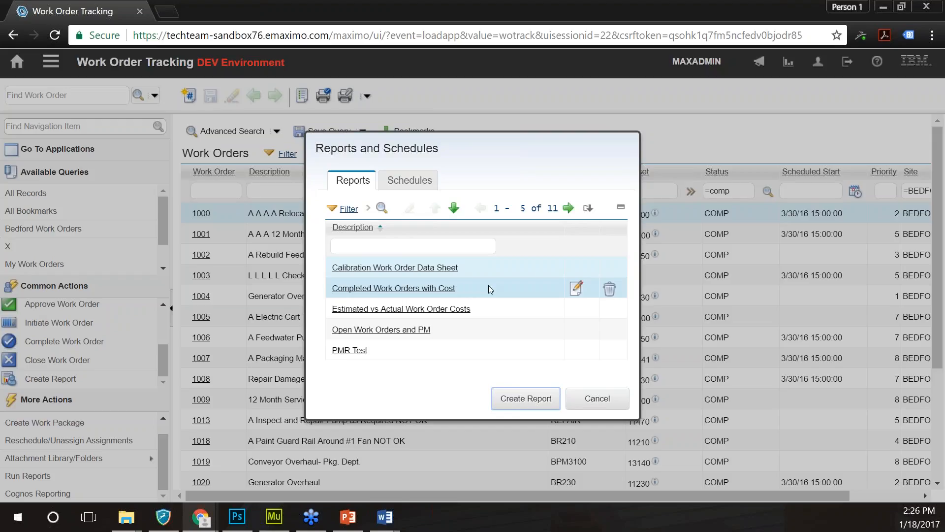
- Open the cost report's run request and schedule it for 1/18/2017 at 03:00:00
click(402, 289)
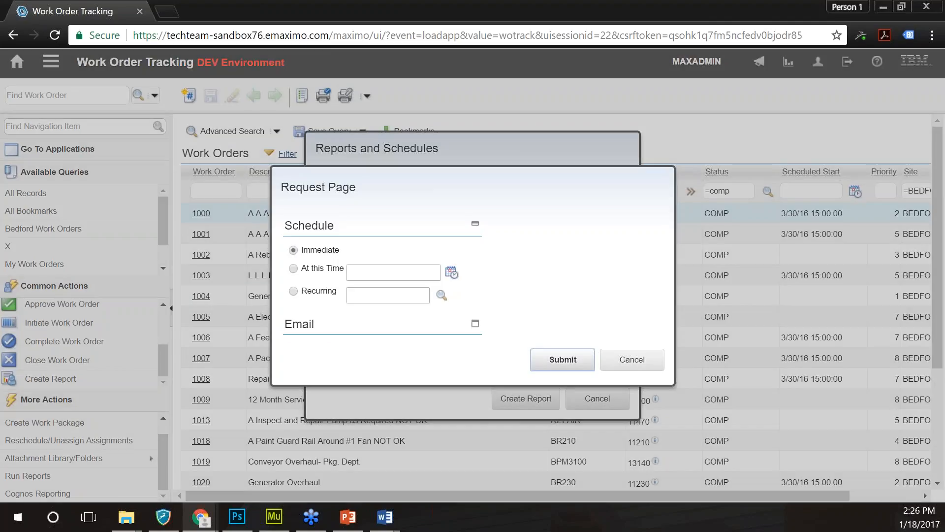
click(563, 359)
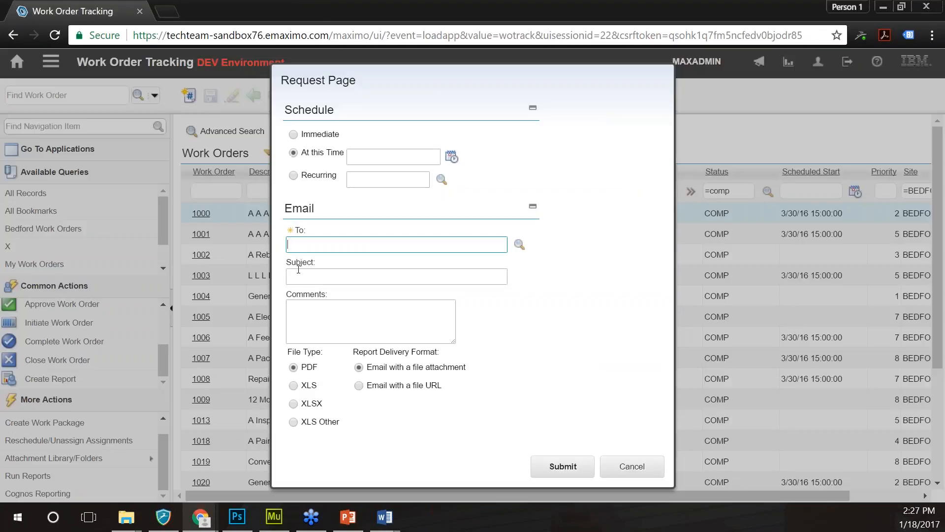
click(451, 158)
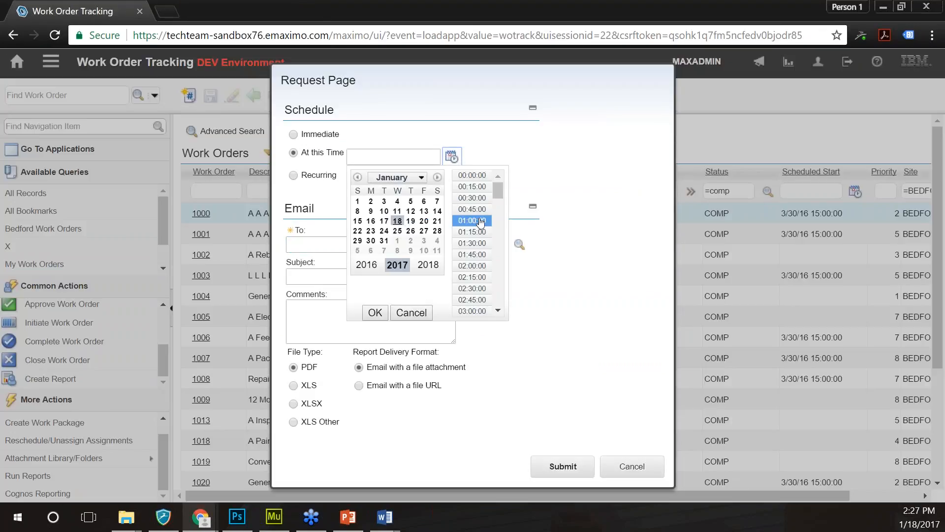
click(473, 311)
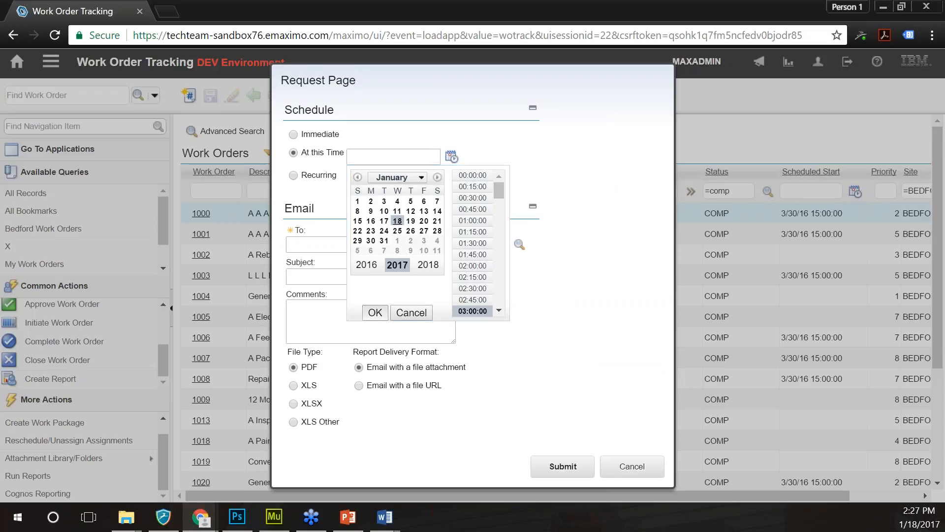
click(375, 312)
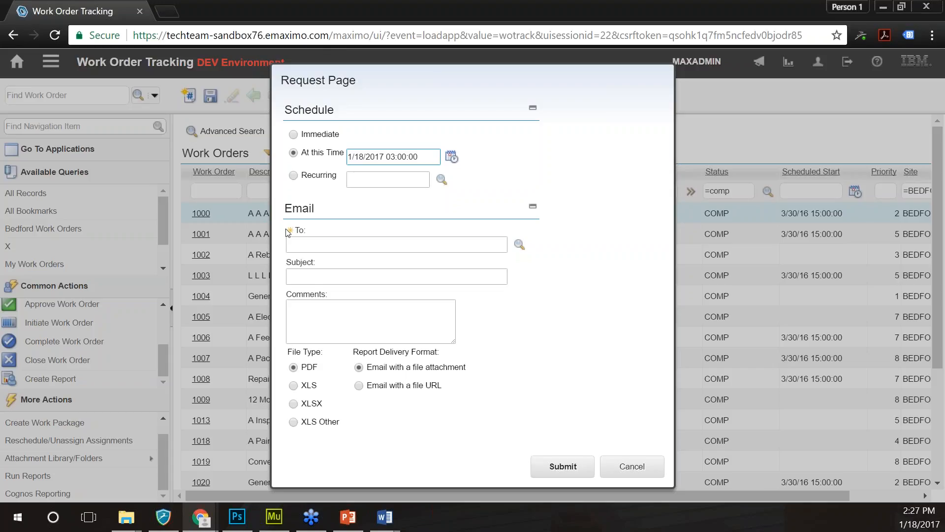
- Address the report e-mail to the recipient's address with the subject 'WO Completed'
click(308, 244)
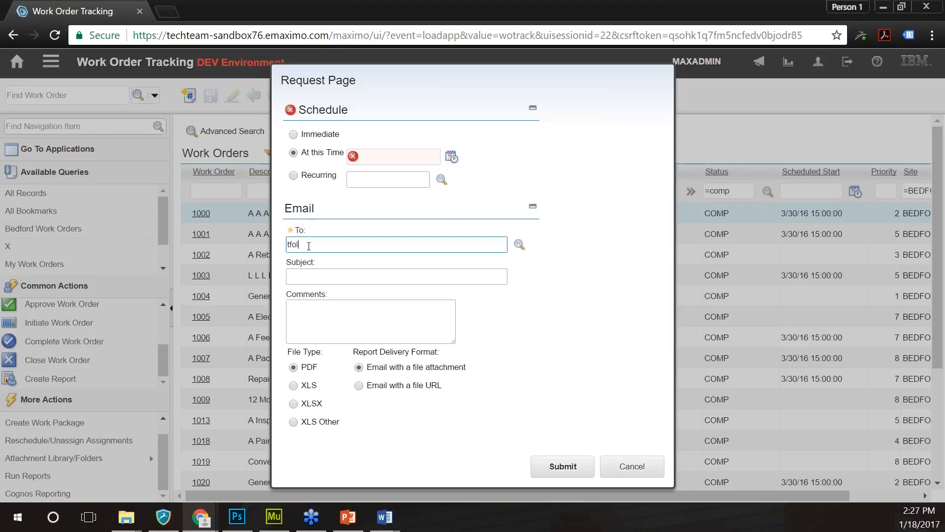
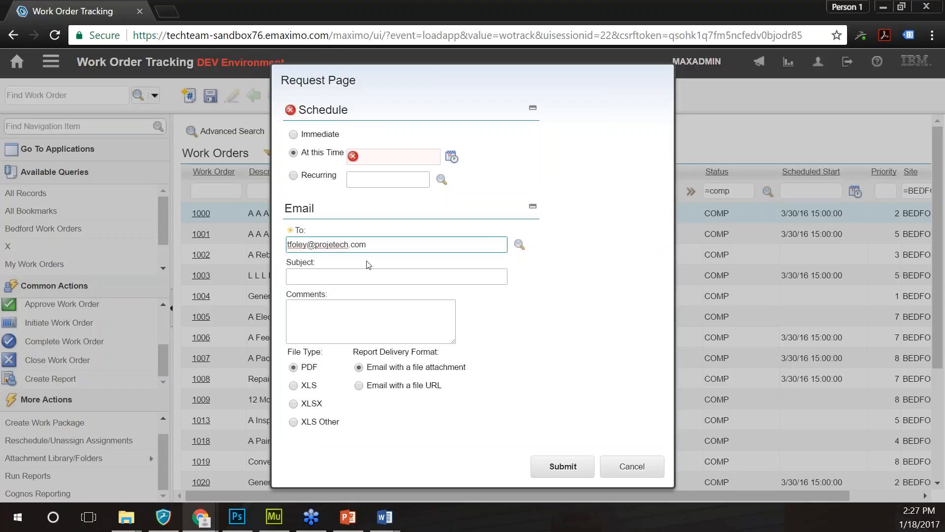
click(353, 273)
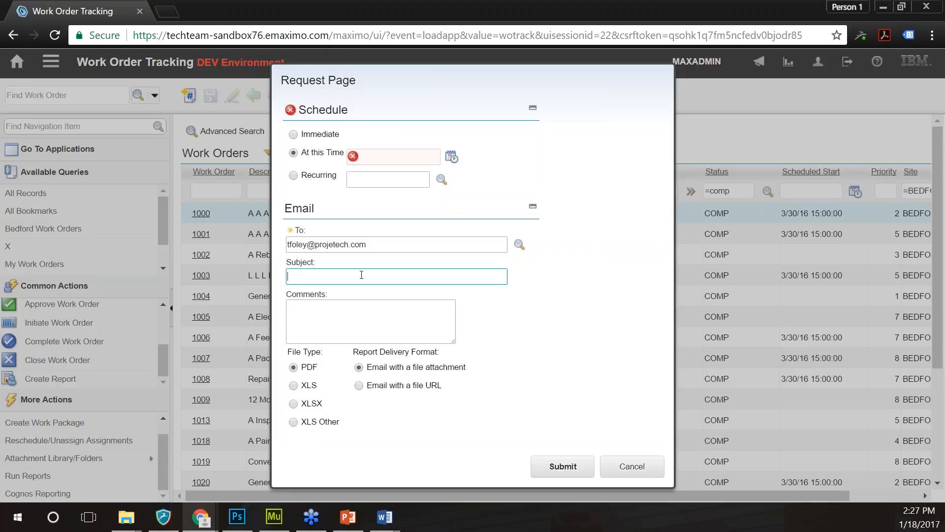
text(Wo Completed)
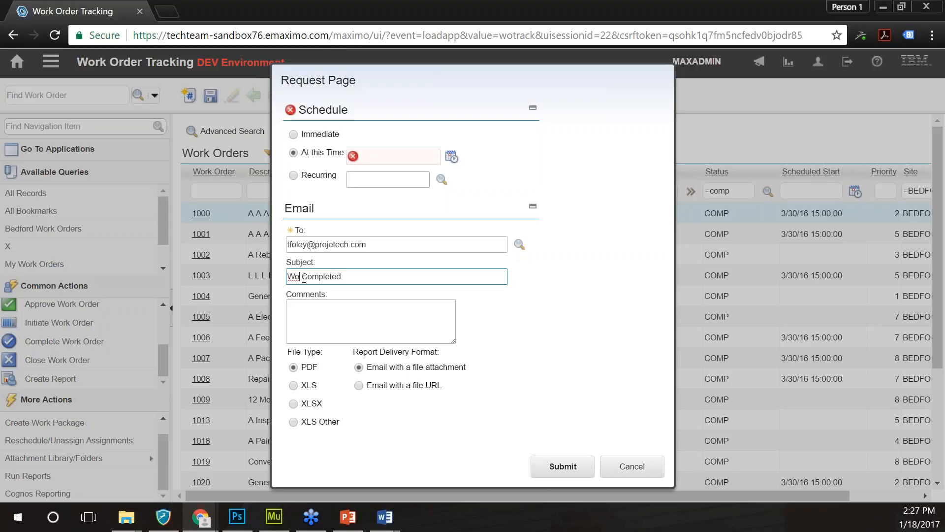
key(BackSpace)
- Set the one-time e-mail run for 1/18/17 at the chosen time and submit the schedule
text(O)
click(329, 310)
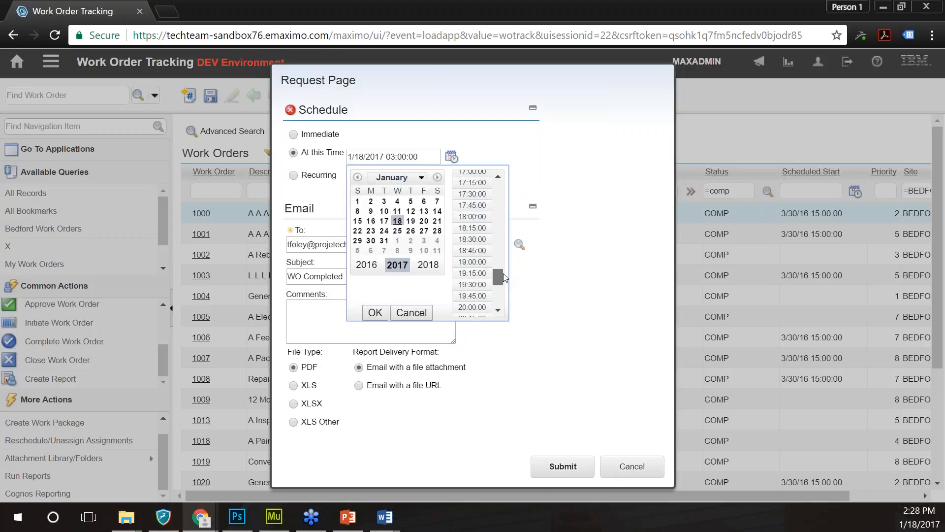
drag(504, 277, 504, 265)
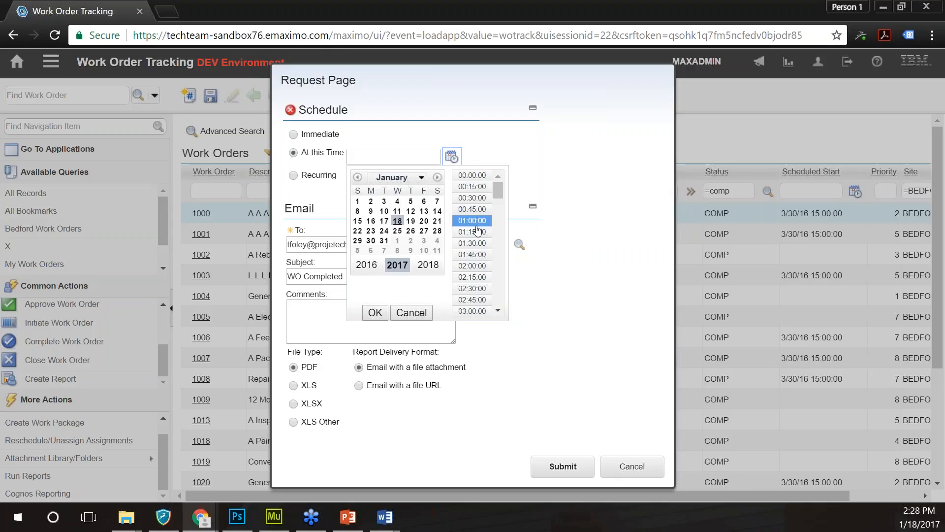
scroll(498, 309, down, 7)
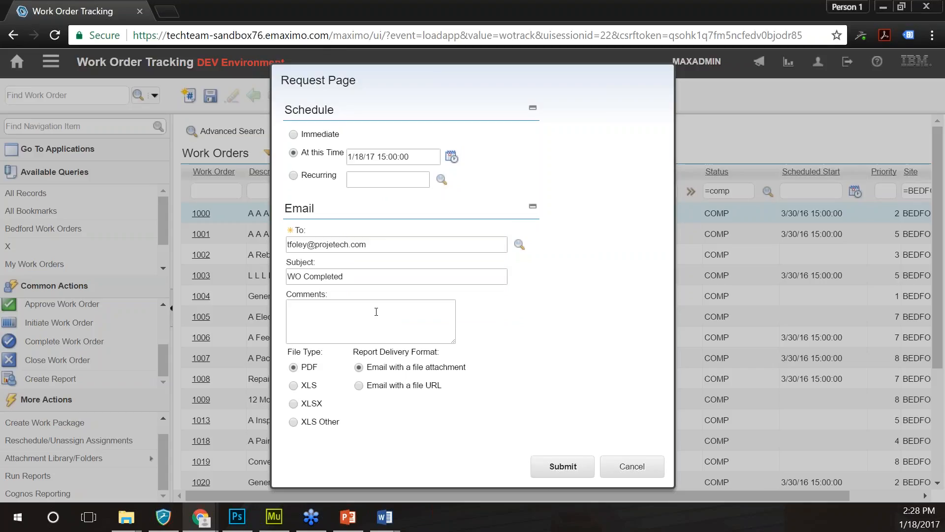
click(564, 468)
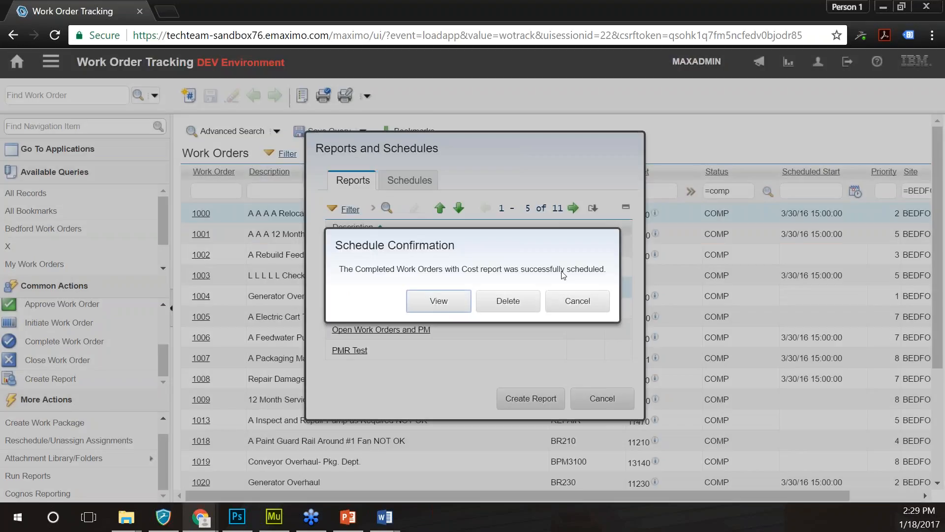
- View the new schedule's details, then open the Schedules list under Reports and Schedules
click(435, 301)
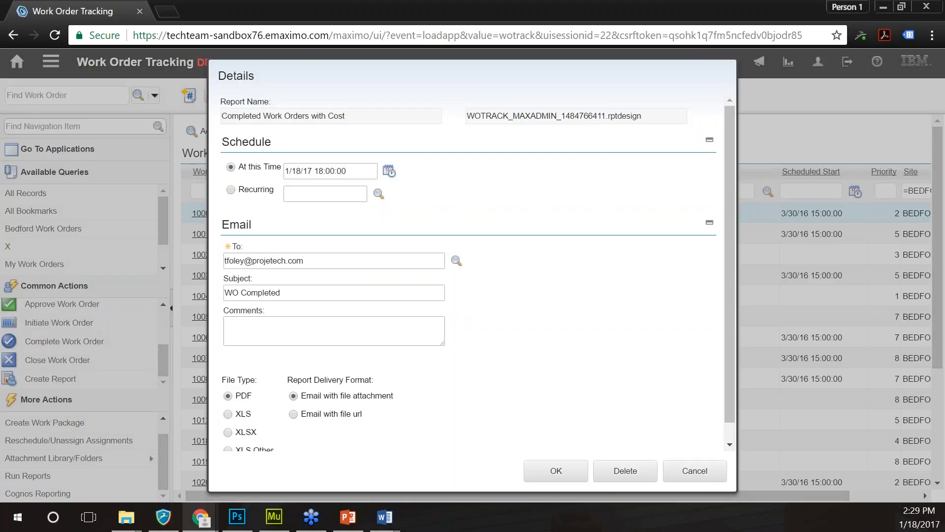
click(694, 470)
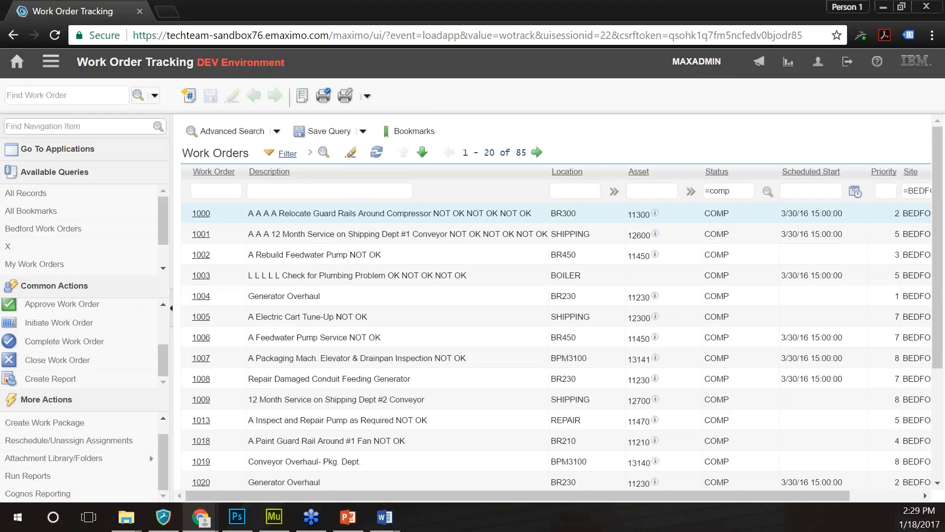
click(28, 475)
click(411, 182)
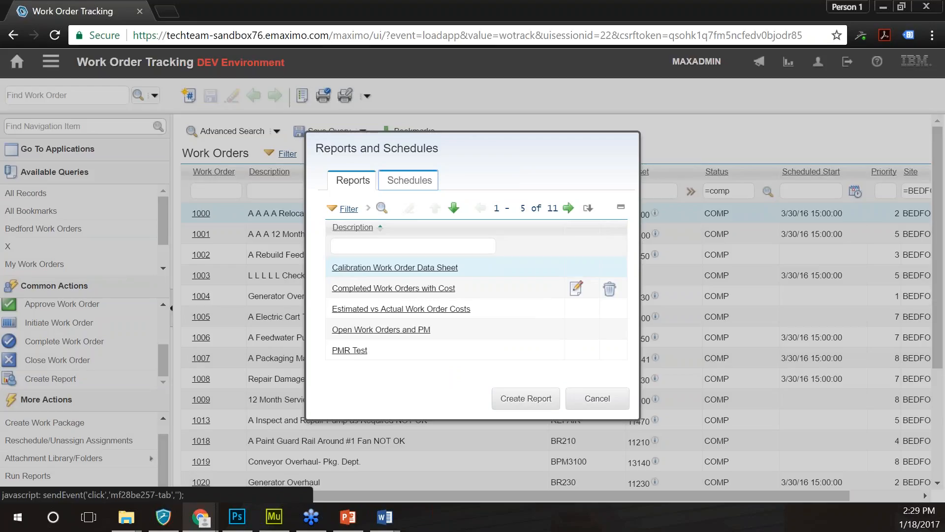
- Expand the scheduled report row to check its time and e-mail details, then collapse it
click(409, 180)
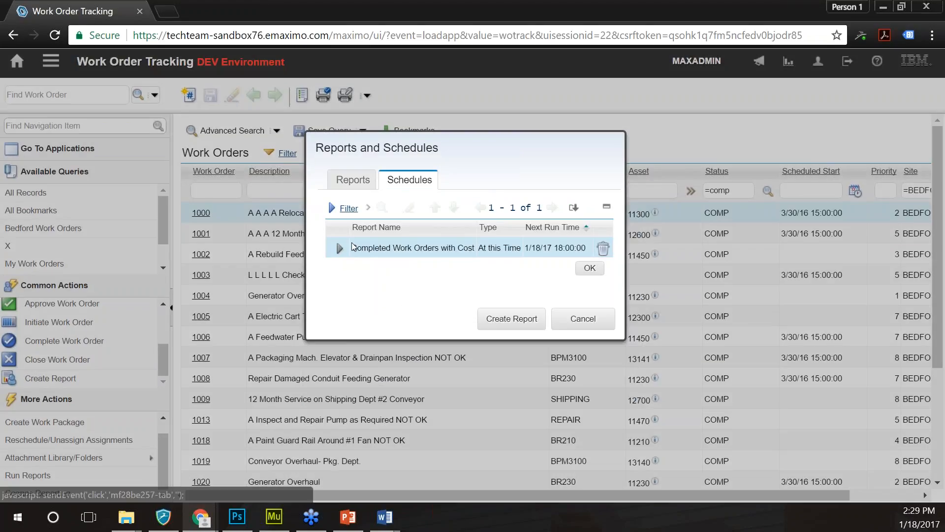
click(351, 243)
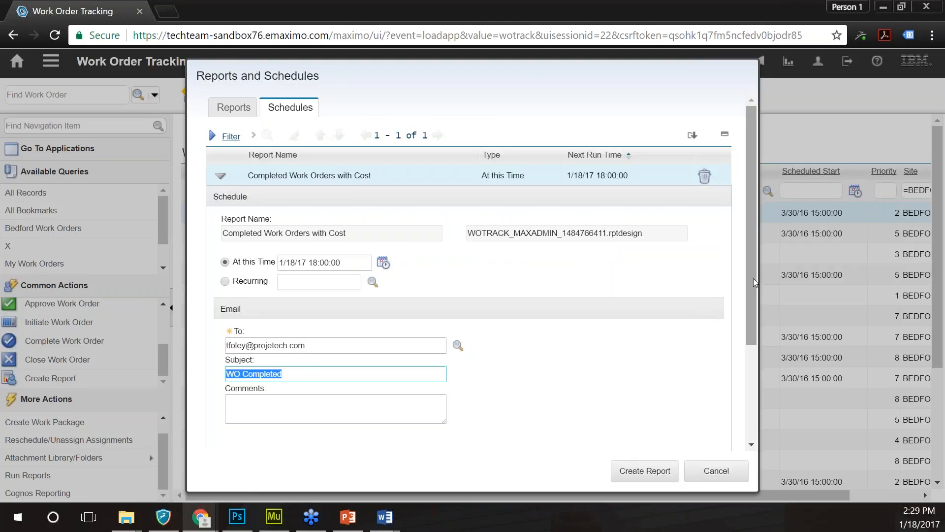
drag(753, 279, 752, 389)
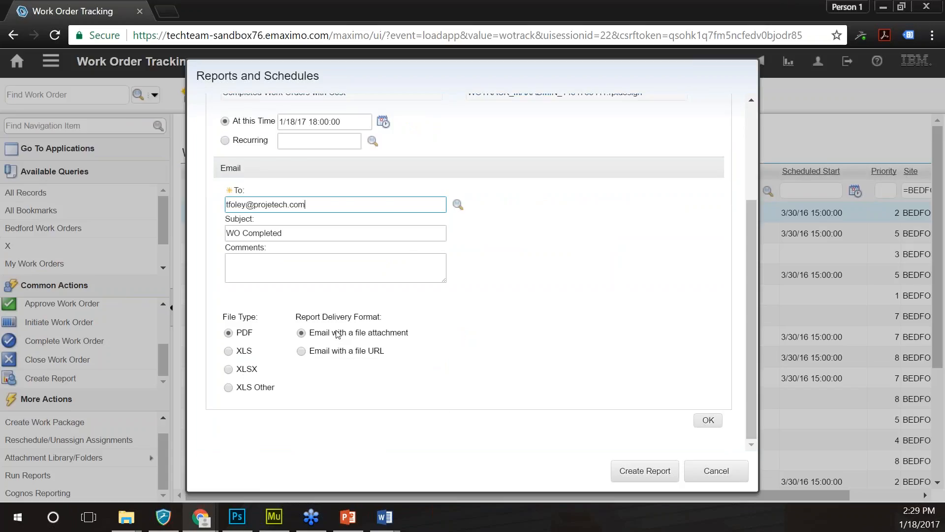
scroll(560, 316, up, 3)
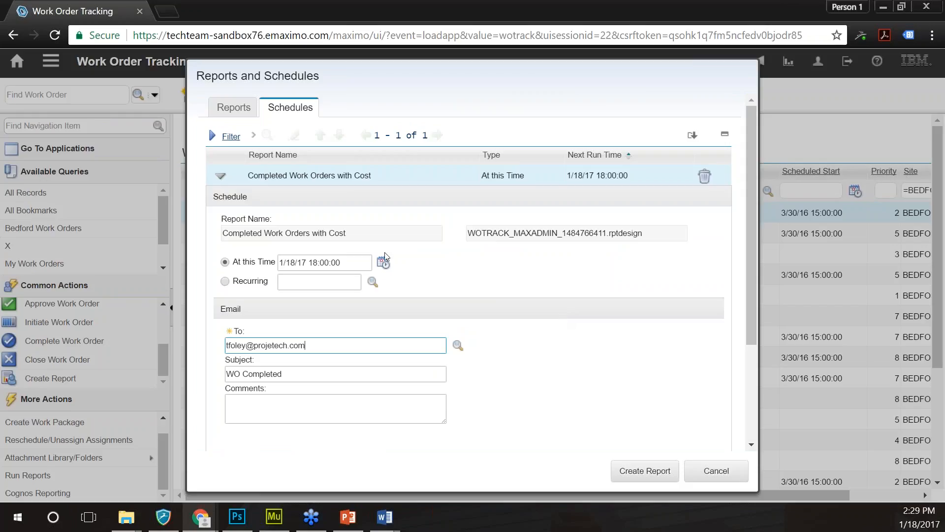
click(211, 176)
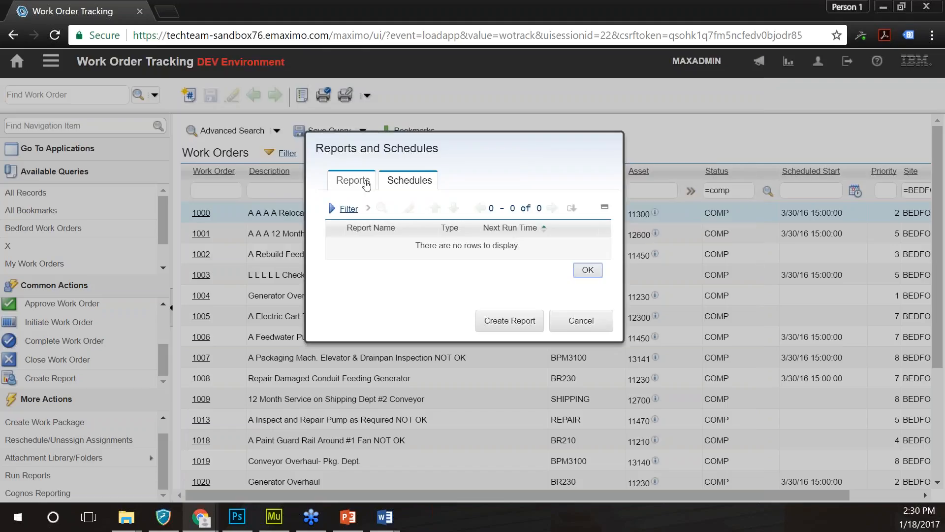
- Choose a Recurring schedule with an every-1-month interval on the last week of the month
click(365, 184)
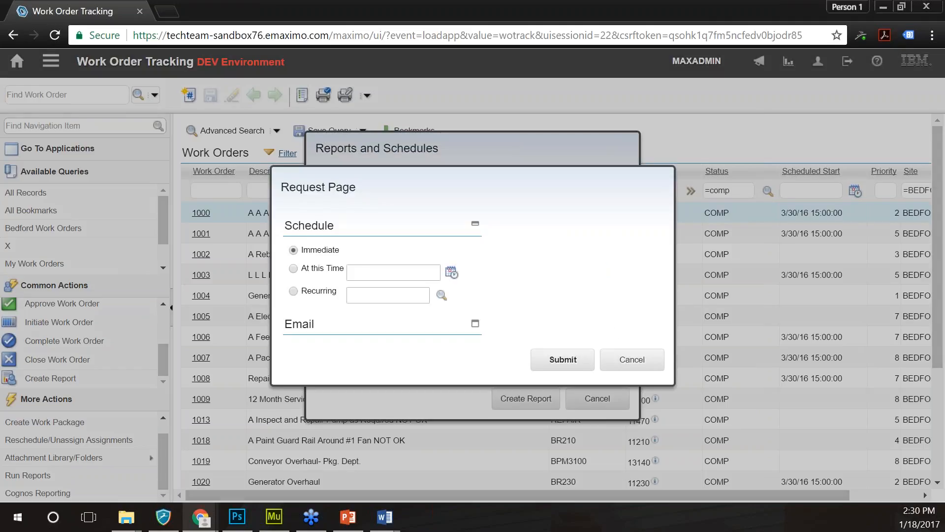
click(439, 178)
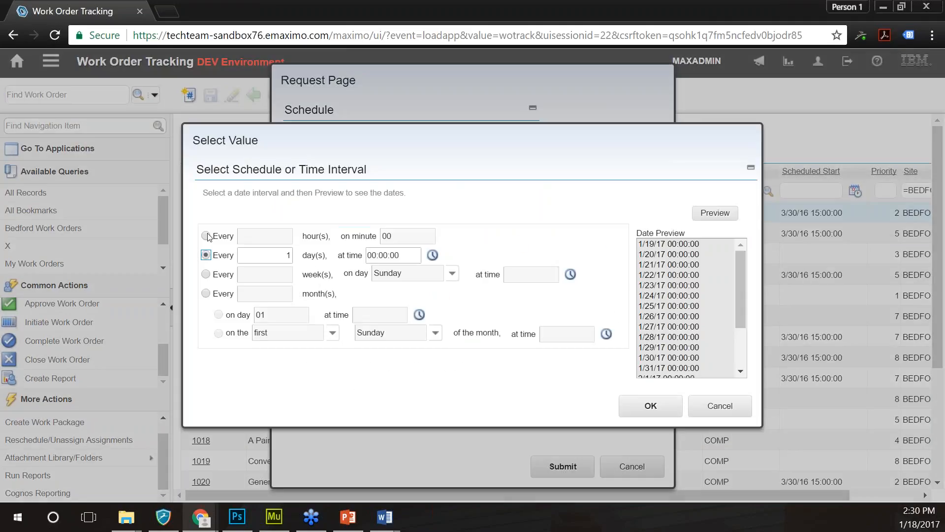
click(206, 235)
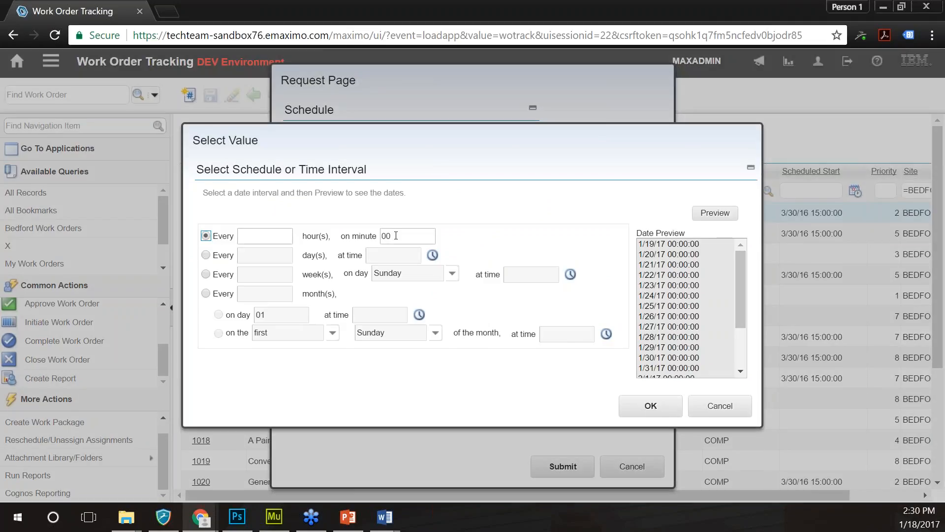
click(205, 255)
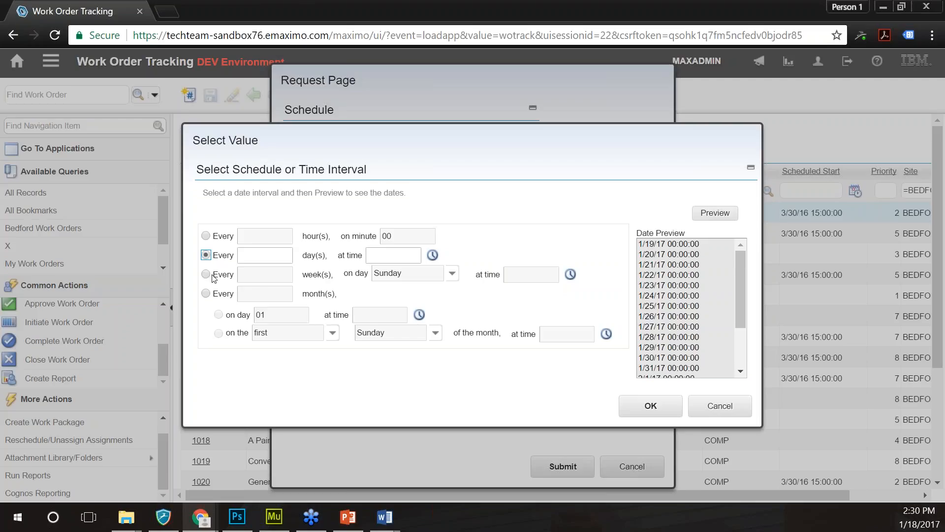
click(206, 293)
click(219, 334)
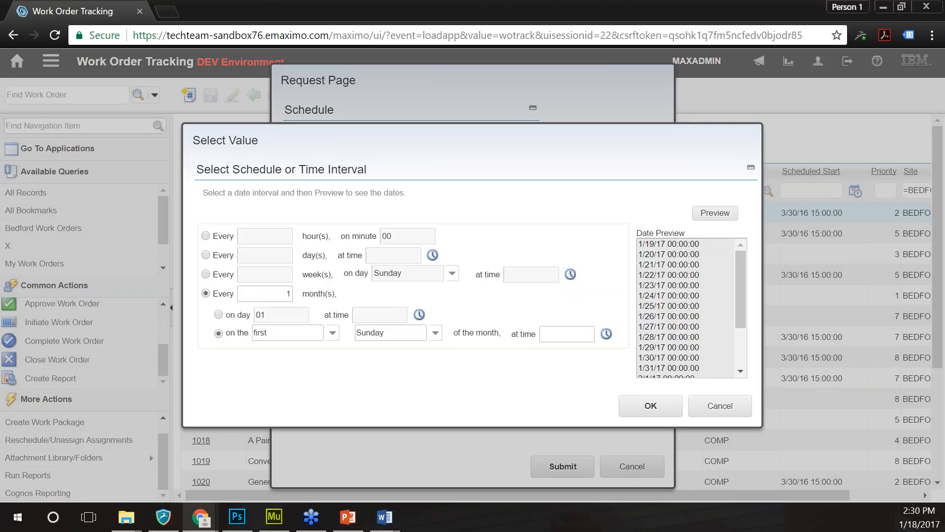
click(333, 333)
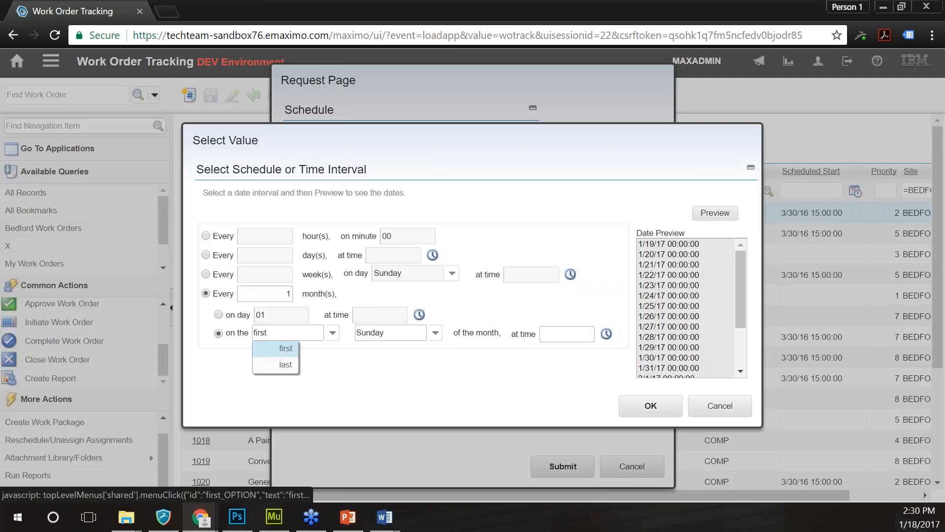
click(286, 364)
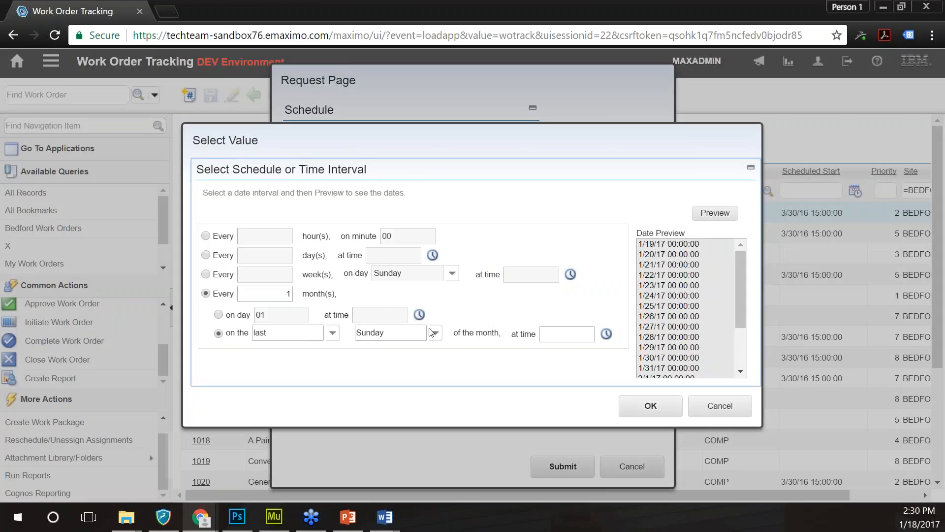
- Set the run day to Friday at 16:00:00, preview the run dates, and confirm
click(433, 333)
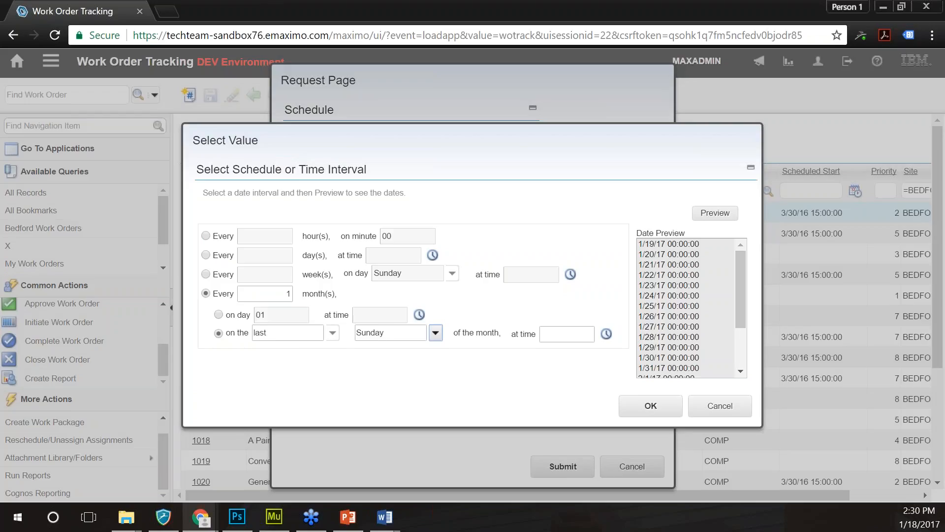
click(435, 334)
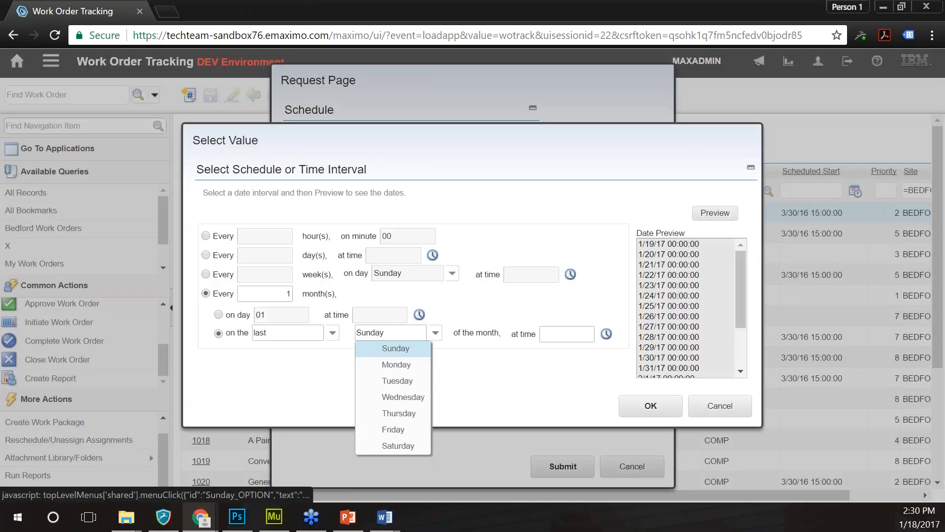
click(401, 430)
click(606, 334)
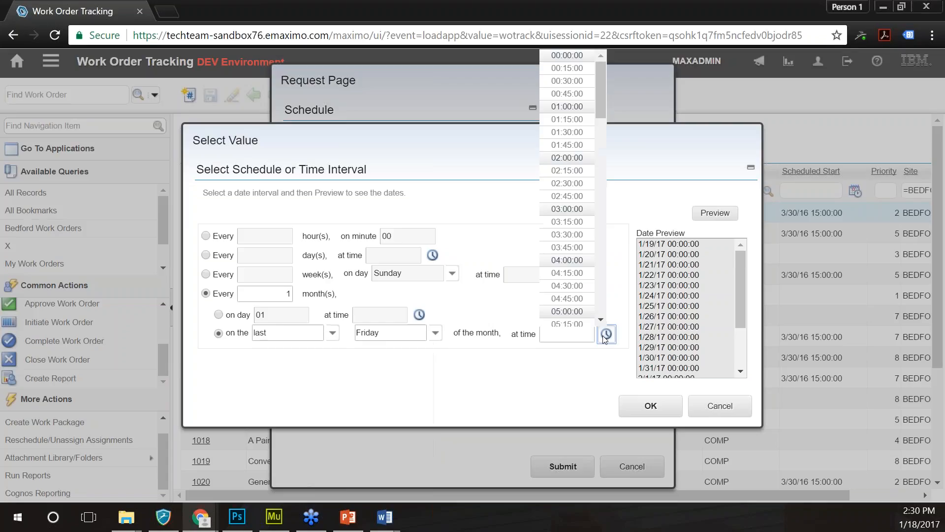
drag(600, 108, 602, 261)
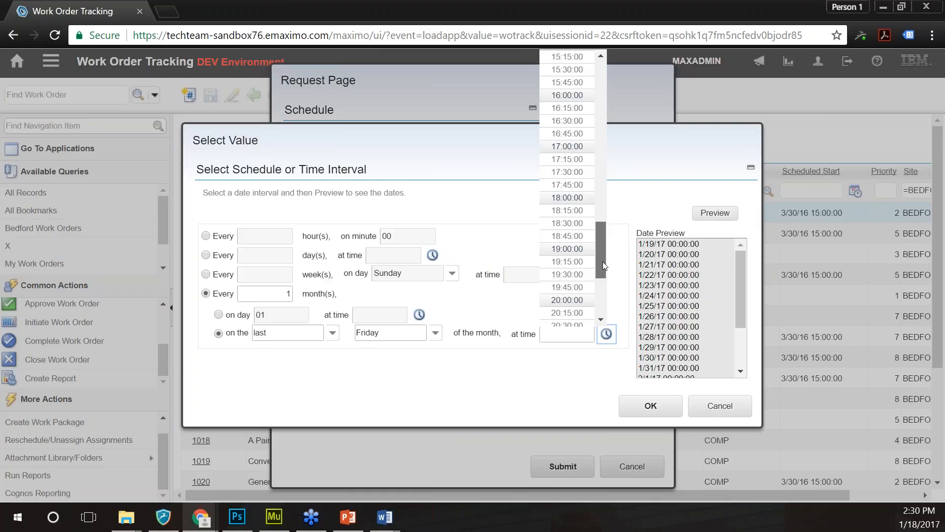
click(589, 321)
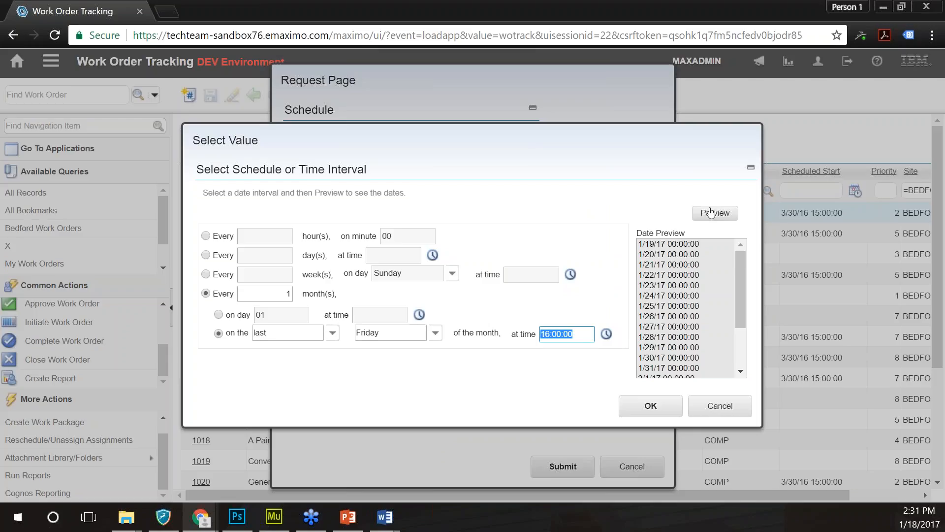
click(711, 213)
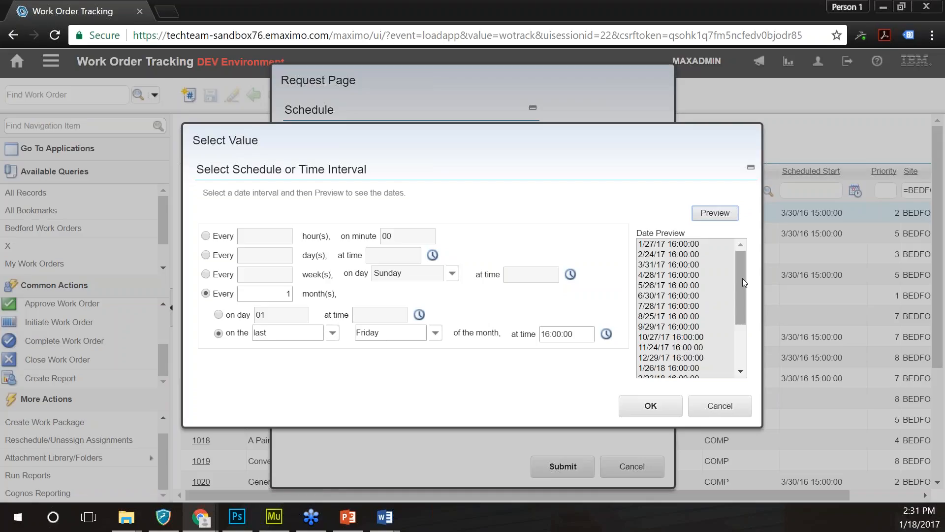
mouse_move(743, 279)
mouse_down()
mouse_move(742, 297)
mouse_move(742, 250)
mouse_move(743, 326)
mouse_move(747, 271)
mouse_up()
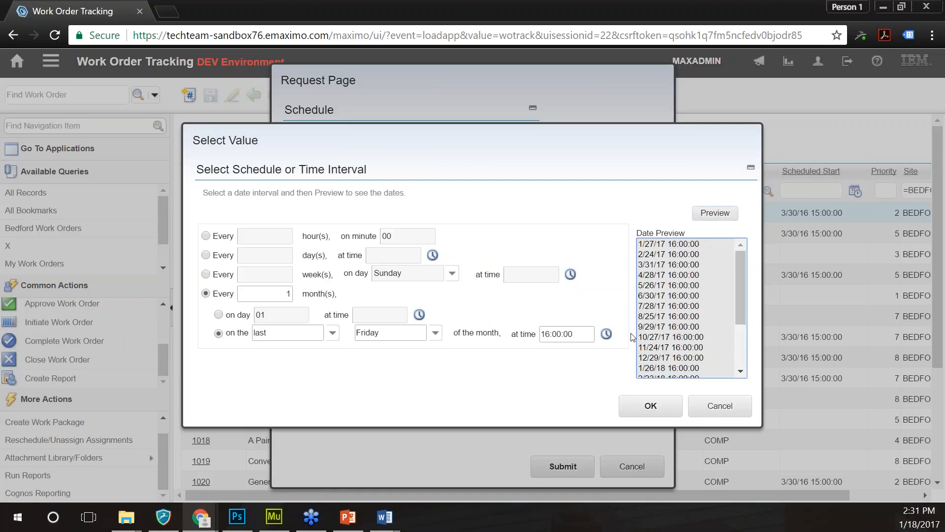
click(650, 406)
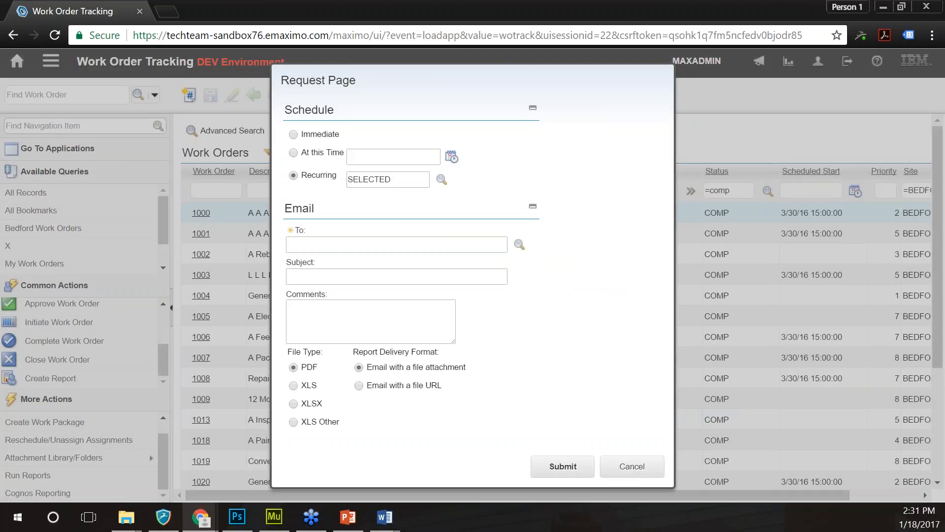
- Address the recurring report e-mail to the recipient with subject 'WO's Completed' and submit it
click(446, 241)
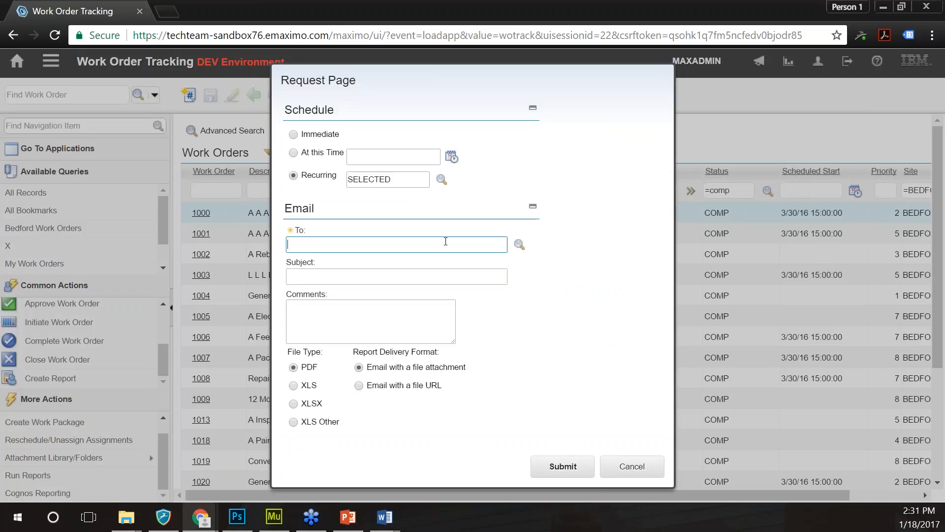
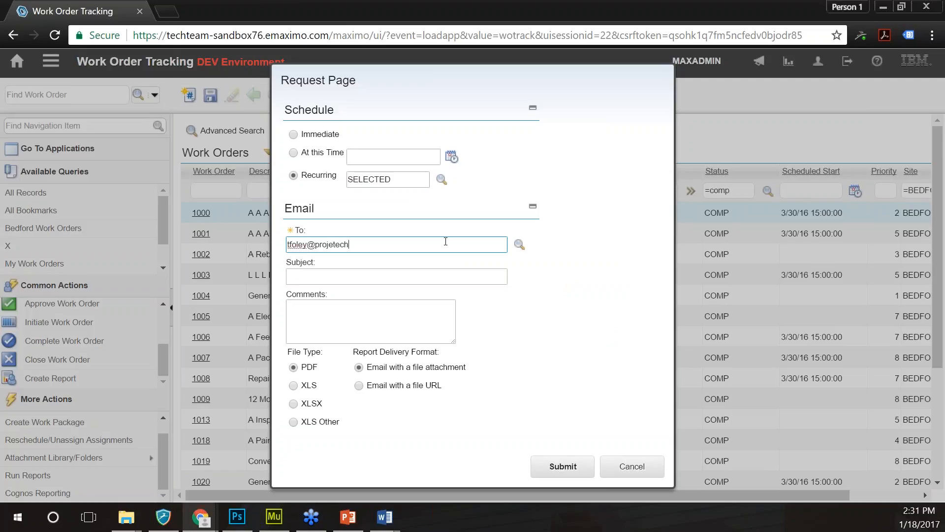
key(Tab)
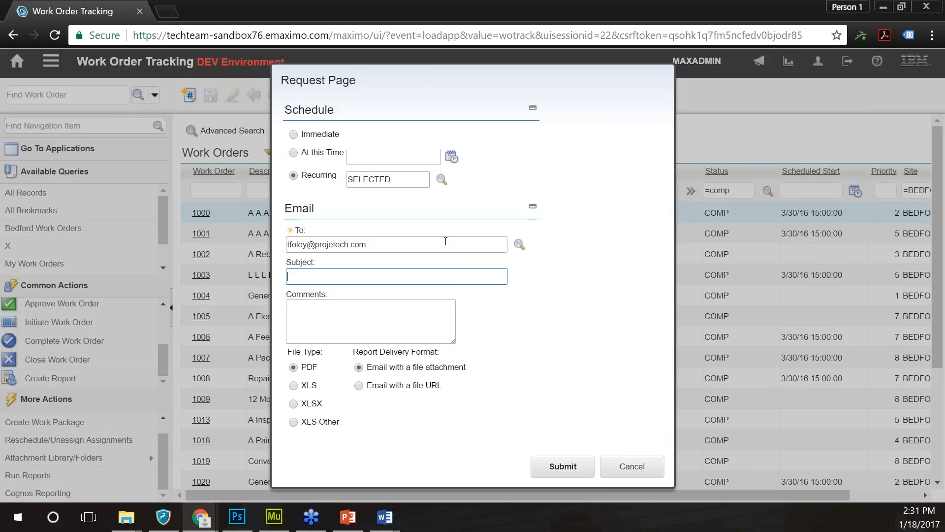
text(WO's Completed)
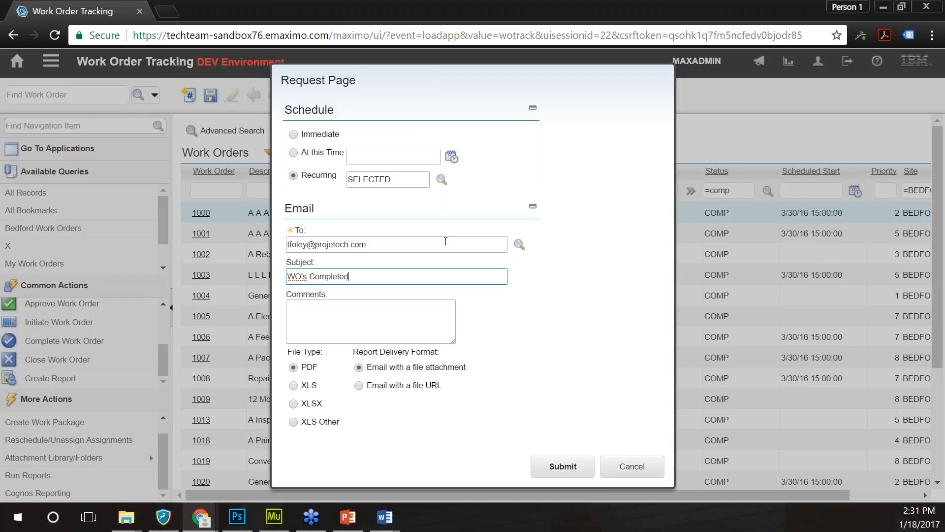
click(396, 306)
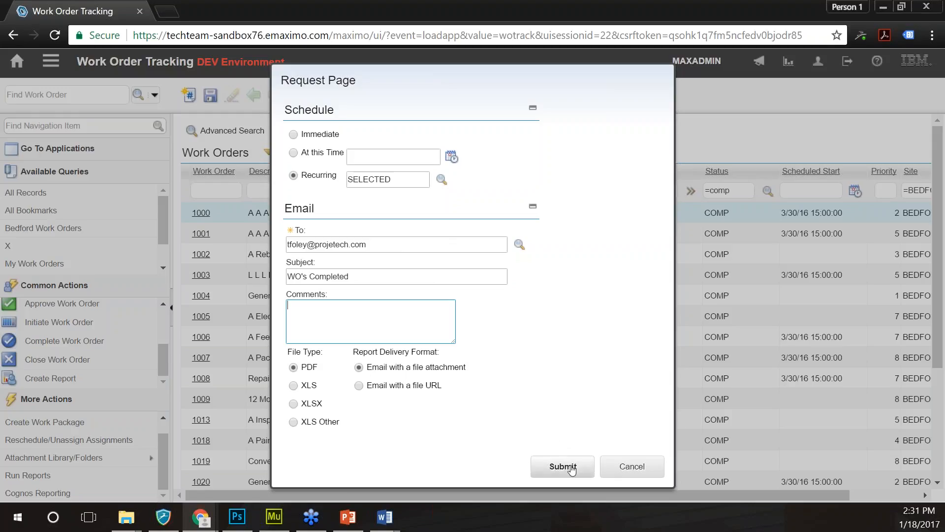
click(571, 467)
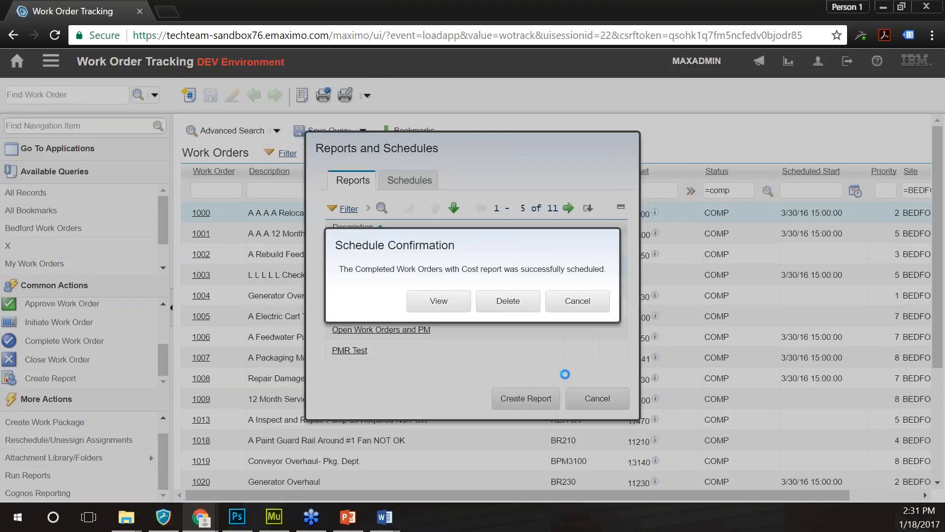
- Dismiss the schedule confirmation and run Completed Work Orders with Cost immediately
click(438, 300)
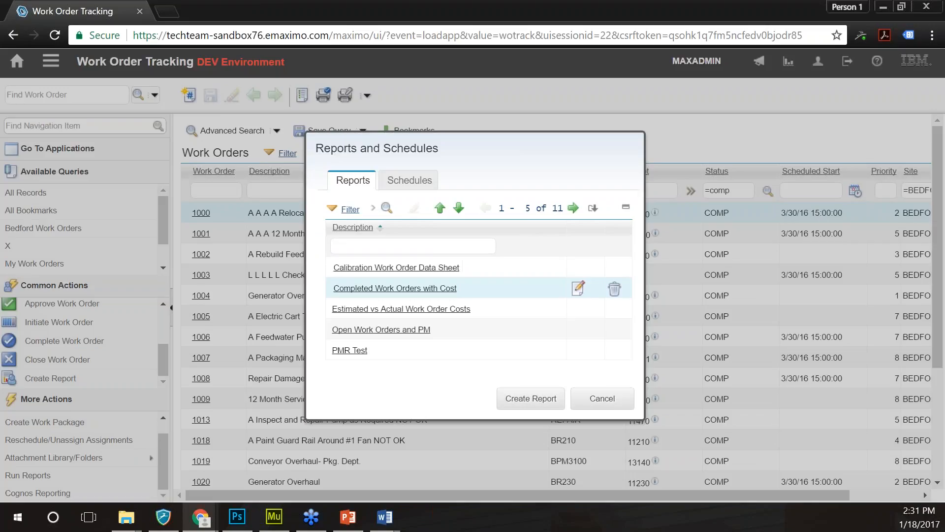
click(602, 399)
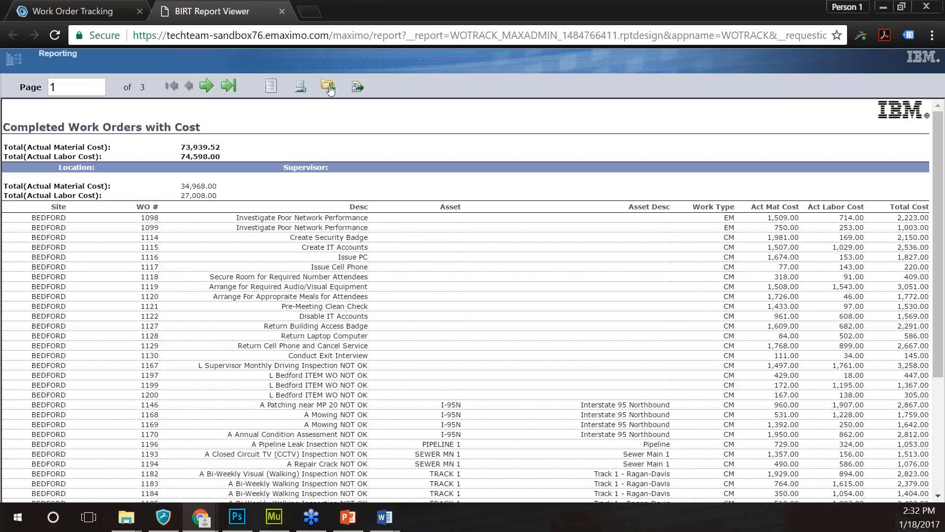
- Export all report pages as PDF and open WOTRACK_MAXADMIN_1484766411.pdf
click(358, 87)
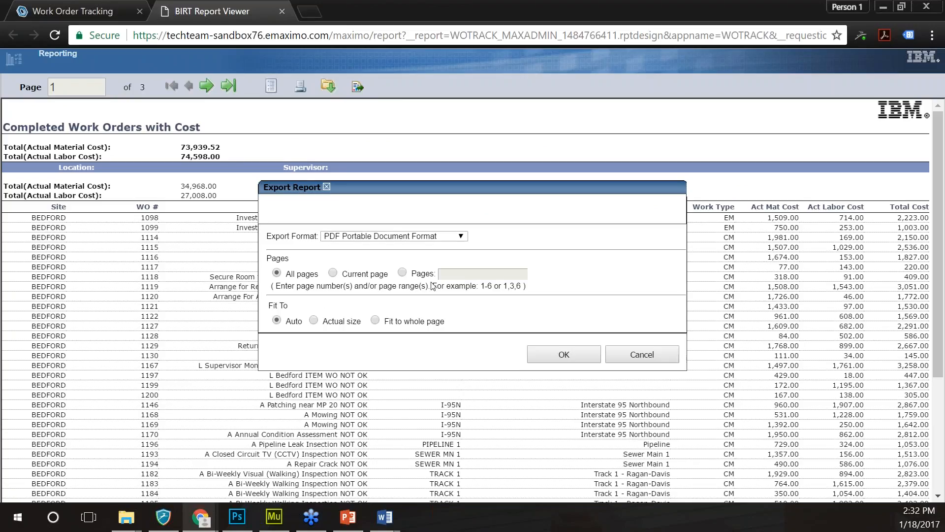
click(560, 365)
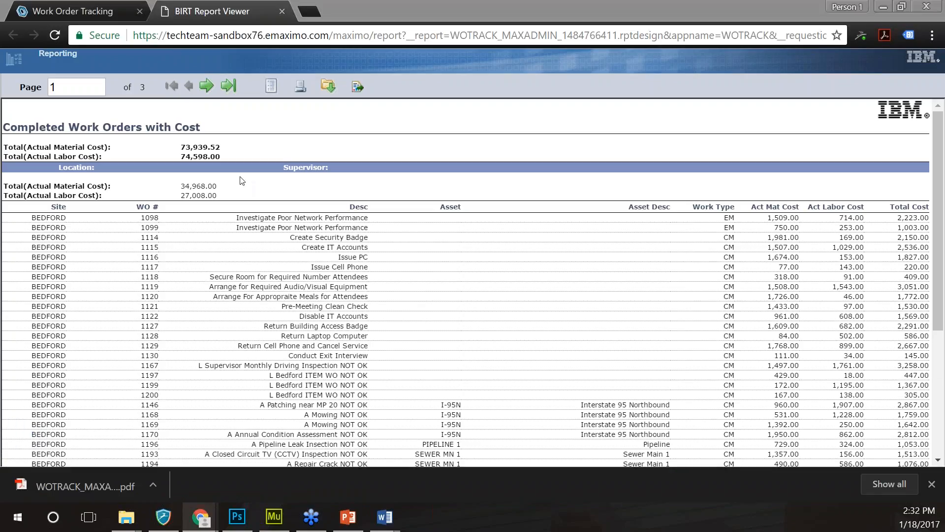
click(64, 488)
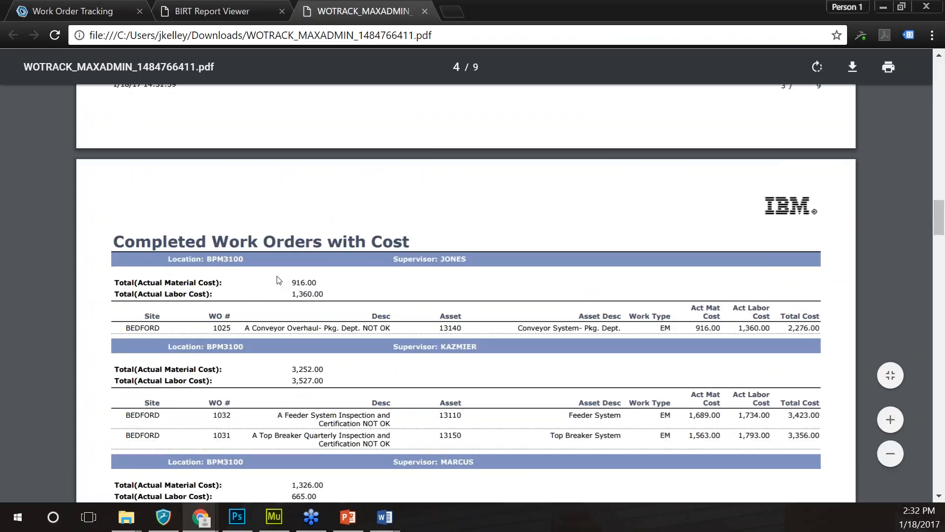
- Scroll through the nine-page PDF, close its tab, and bring up the export format list
drag(939, 217, 944, 302)
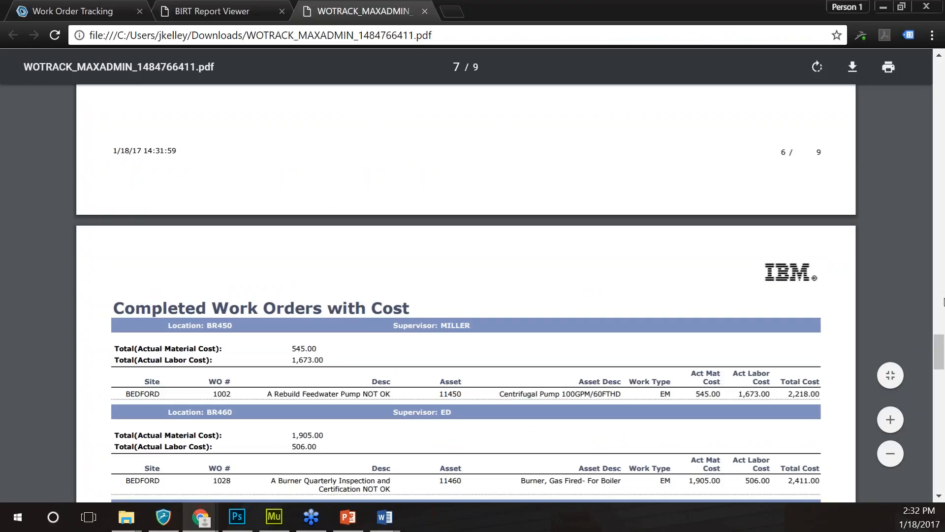
drag(944, 302, 930, 385)
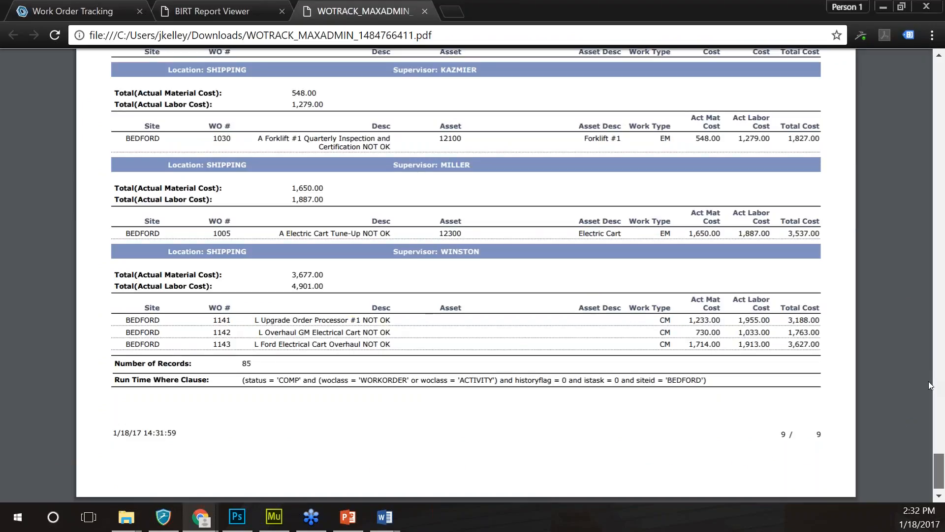
drag(929, 382, 931, 69)
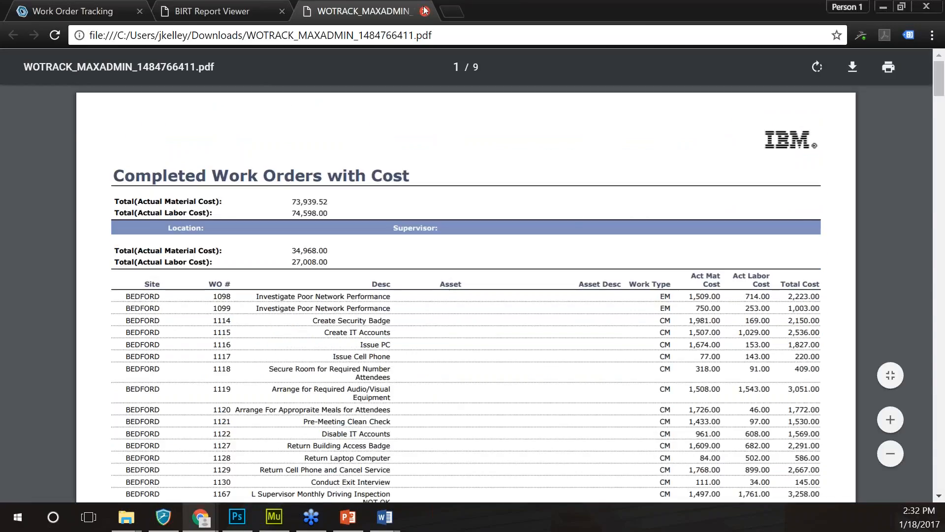
click(424, 11)
click(460, 236)
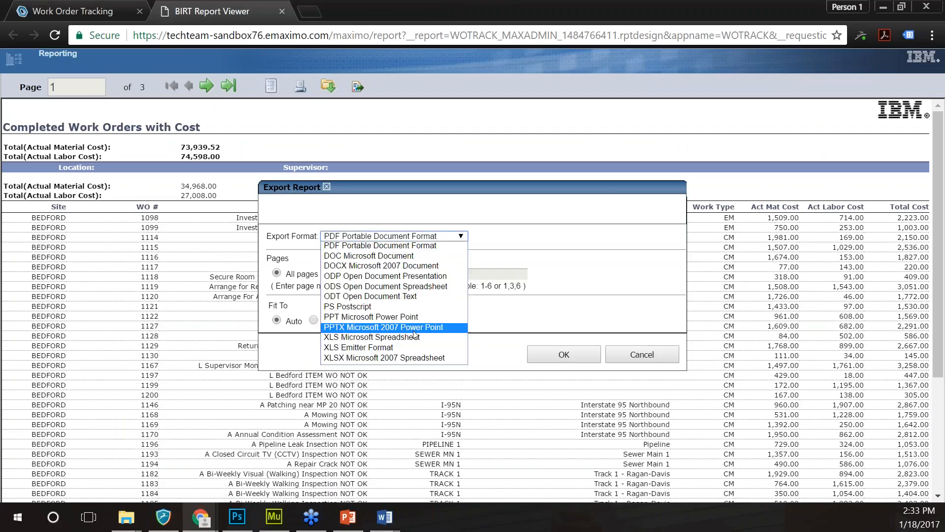
- Export all pages in XLSX Microsoft 2007 Spreadsheet format
click(408, 358)
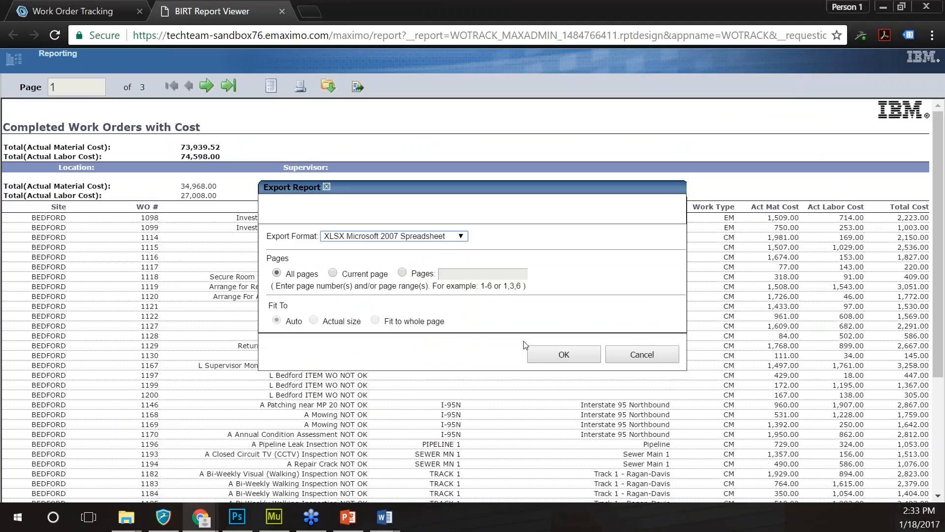
click(564, 355)
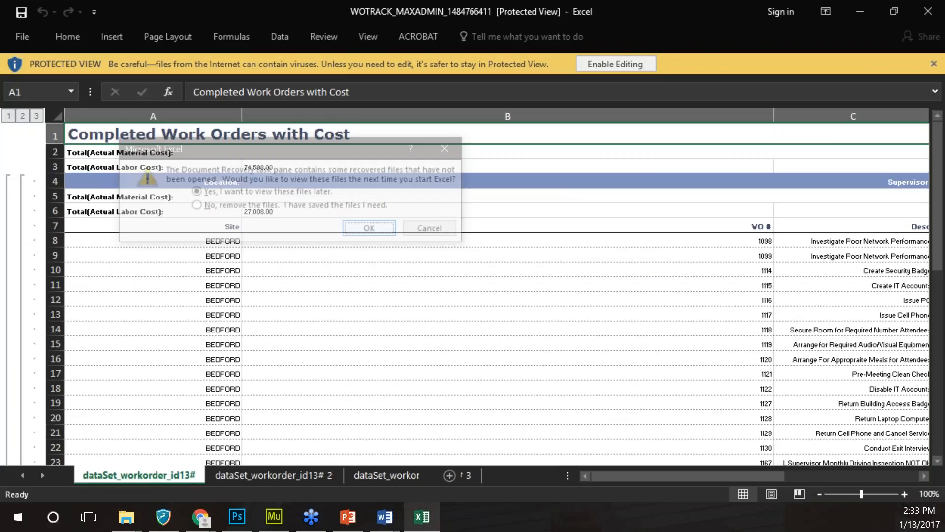
- Check the Desc column and the material cost in cell G19, then return to Chrome
scroll(468, 299, down, 5)
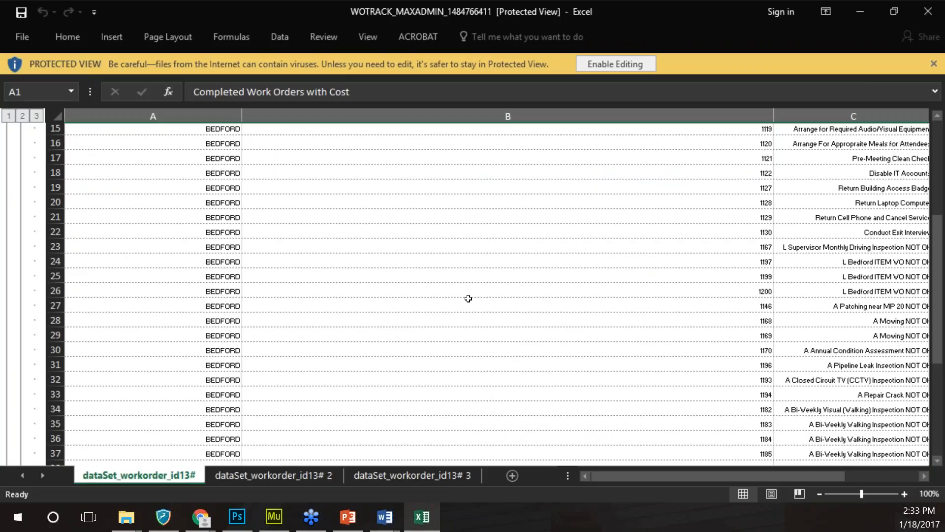
scroll(469, 298, up, 5)
drag(721, 475, 780, 475)
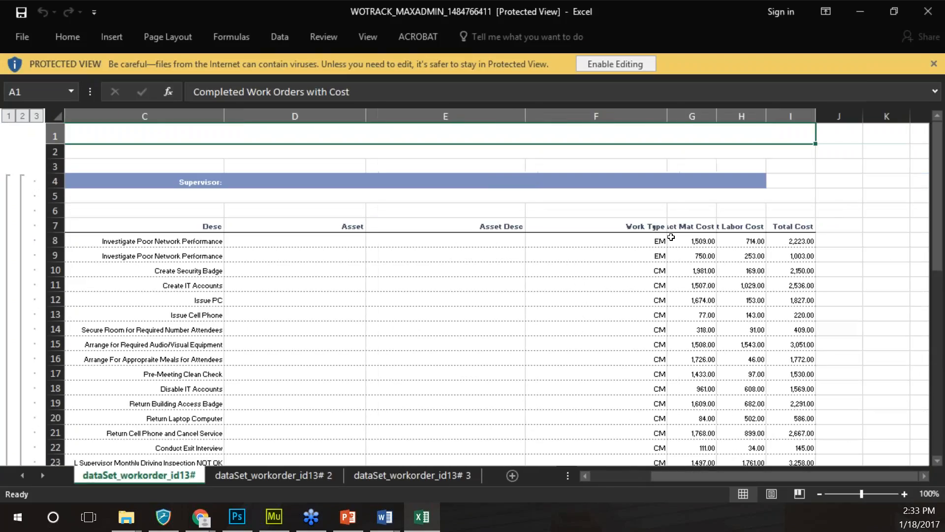
click(792, 241)
drag(199, 241, 201, 388)
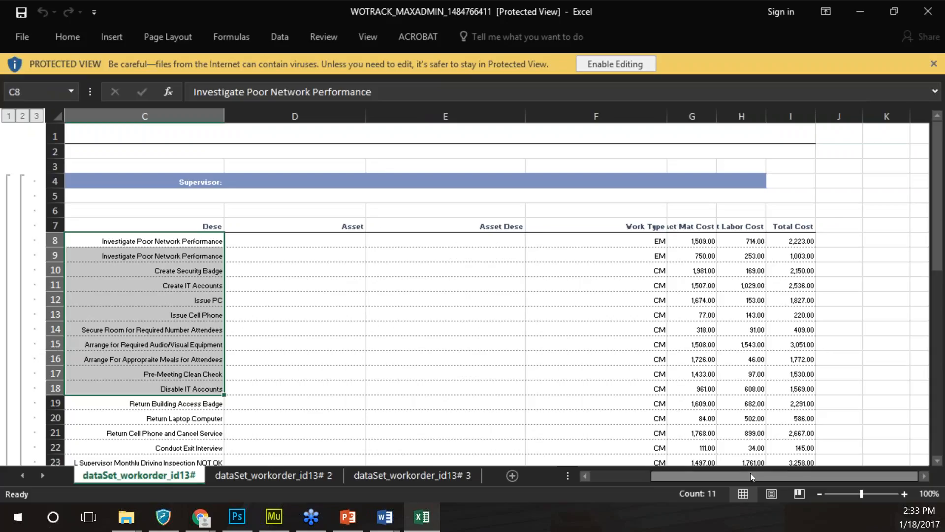
click(698, 404)
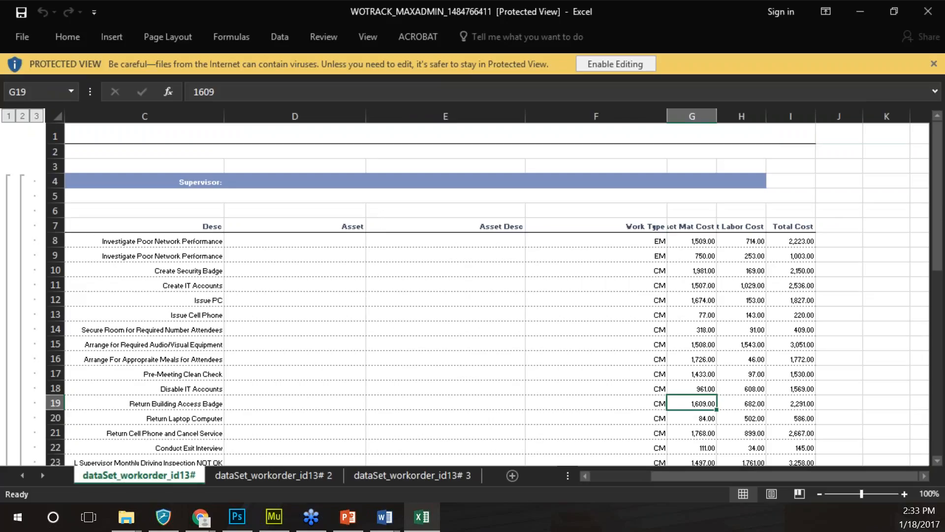
drag(670, 477, 637, 478)
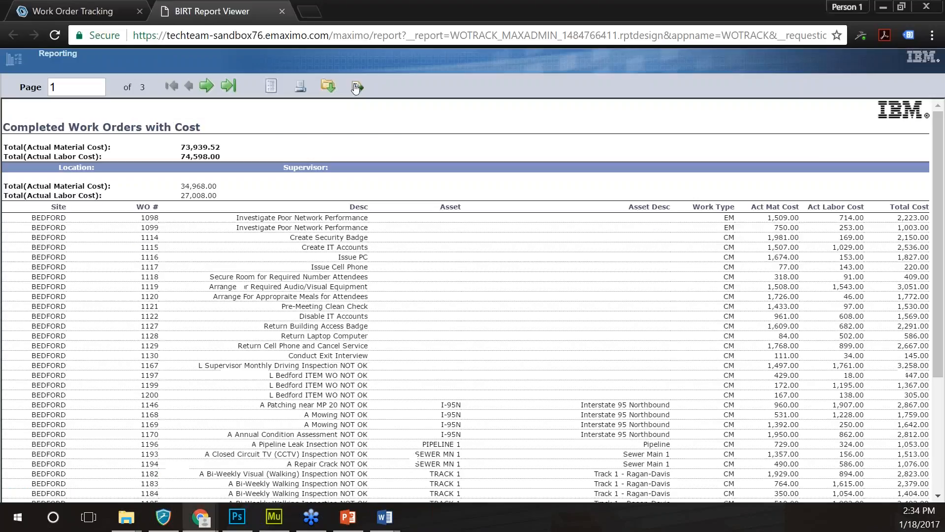
- Export the report as DOC, look over the Export Data CSV settings, then close the BIRT viewer tab
click(356, 87)
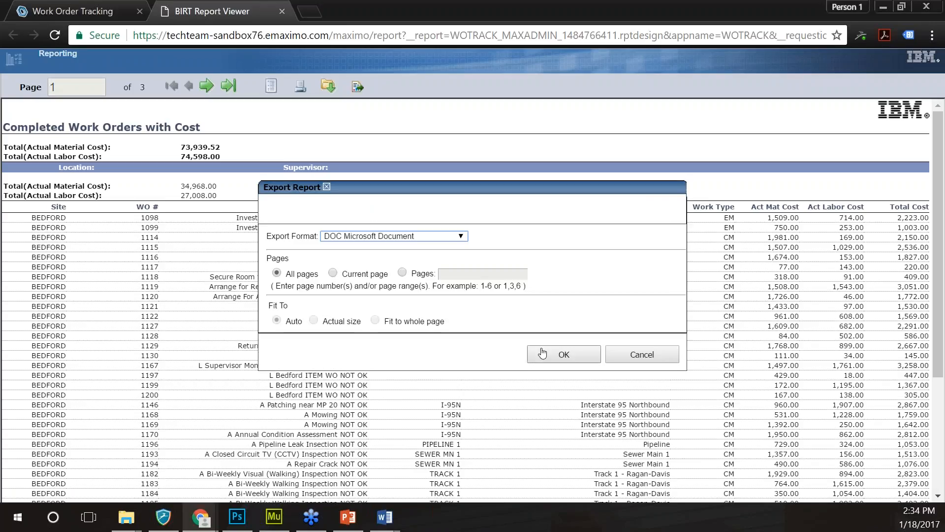
click(542, 353)
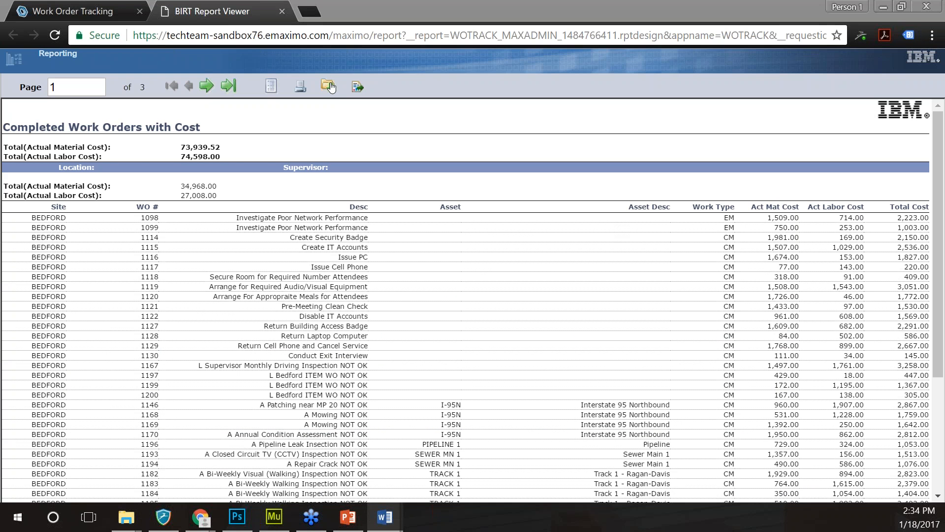
click(330, 87)
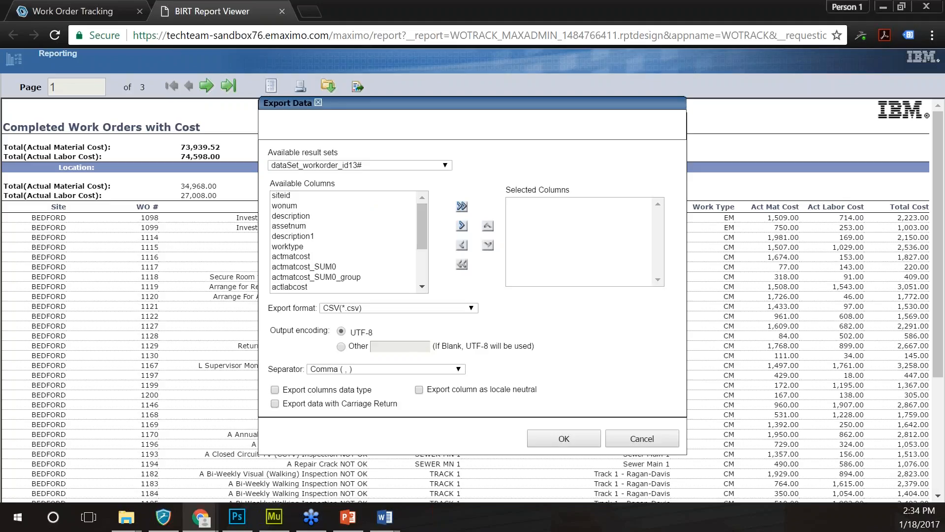
scroll(421, 243, down, 1)
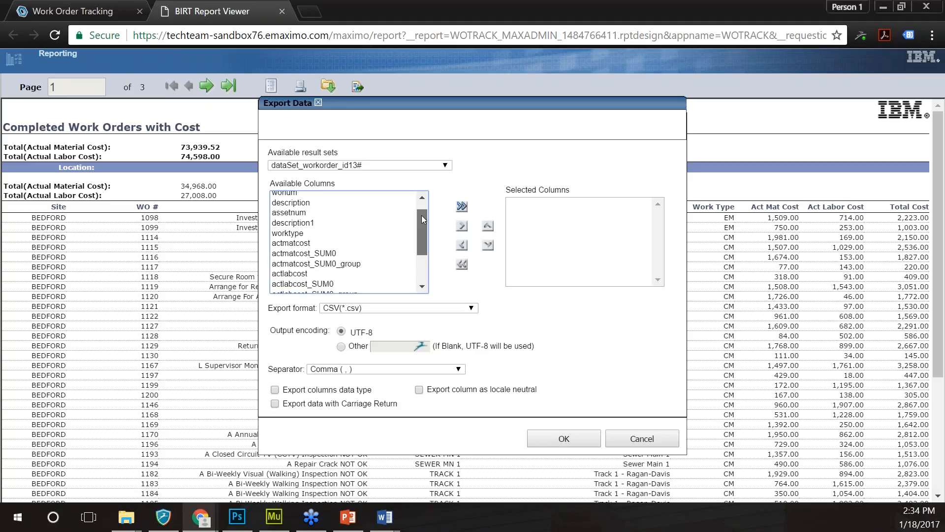
scroll(421, 217, up, 1)
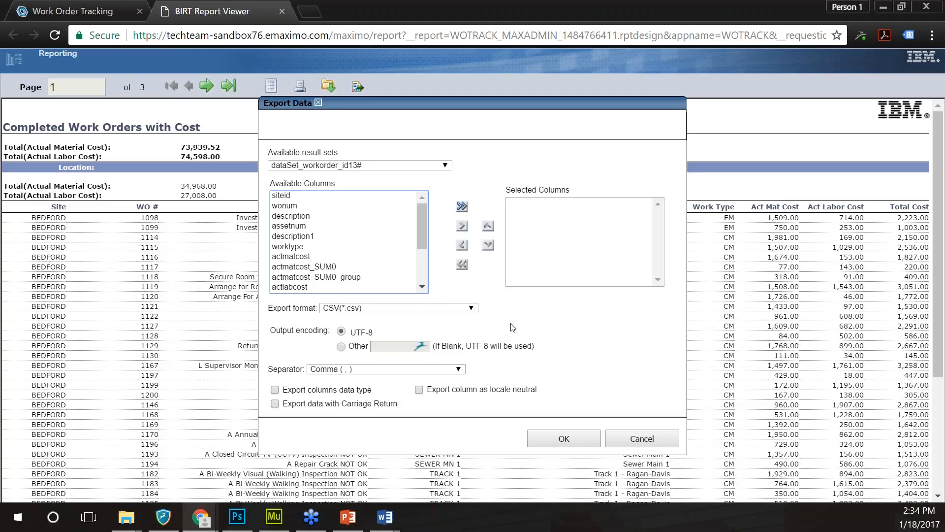
click(642, 439)
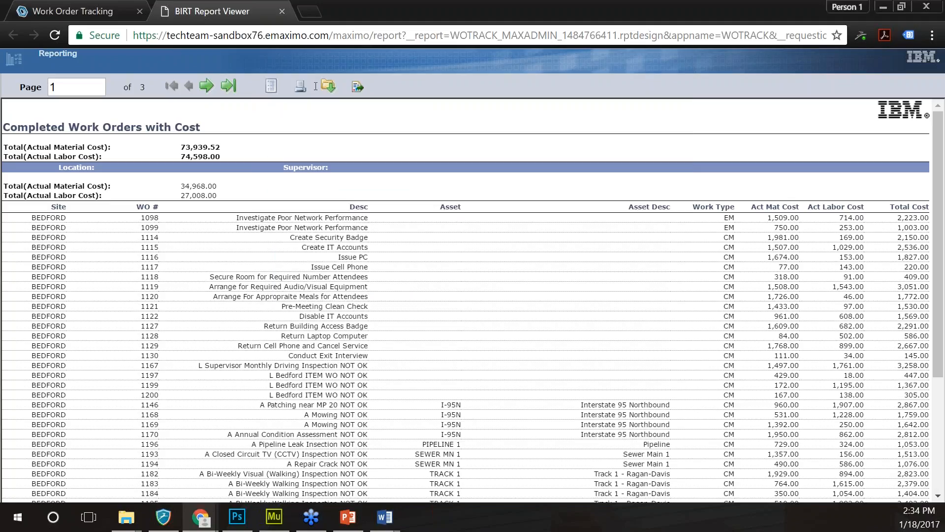
click(282, 11)
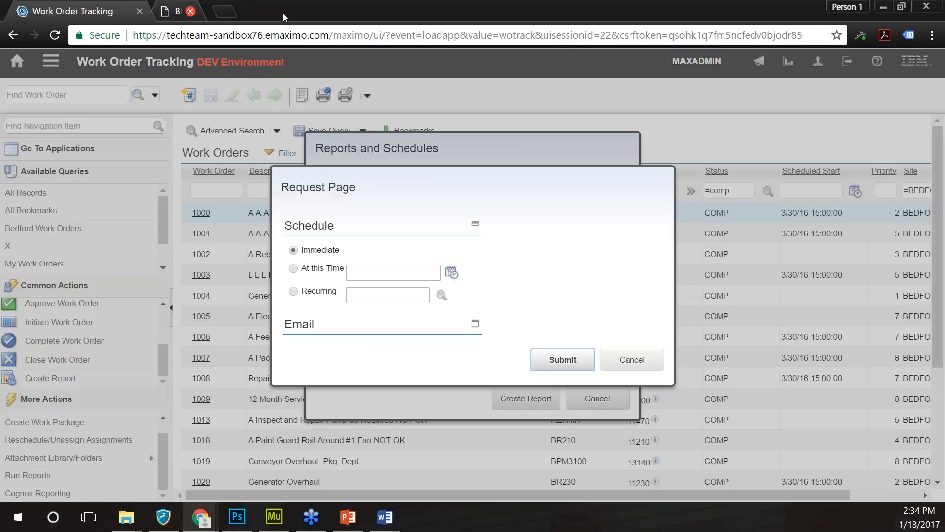
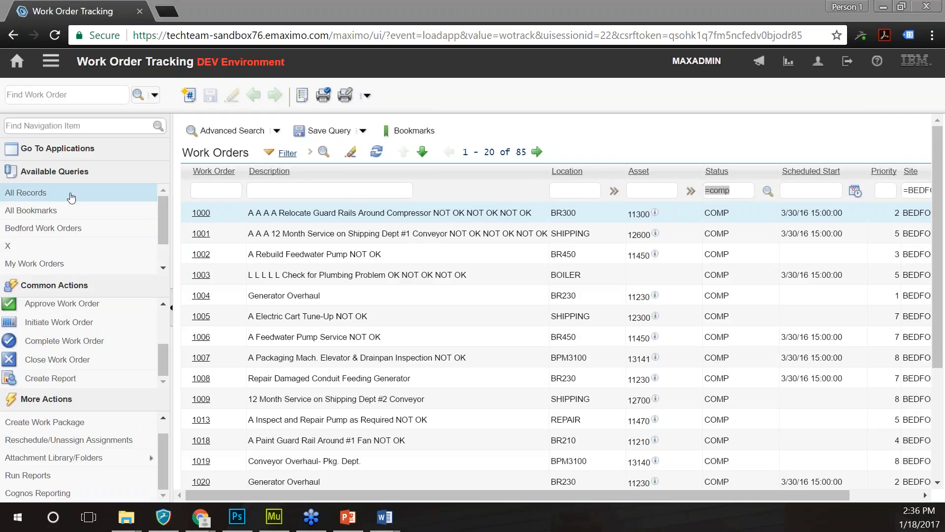
- Schedule the work order report to recur every 1 day at 18:00:00
click(54, 263)
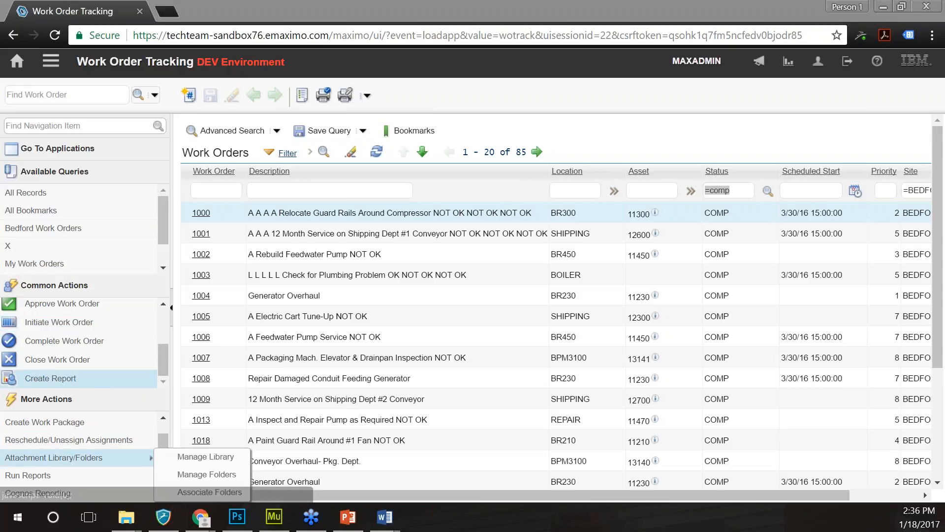
click(68, 475)
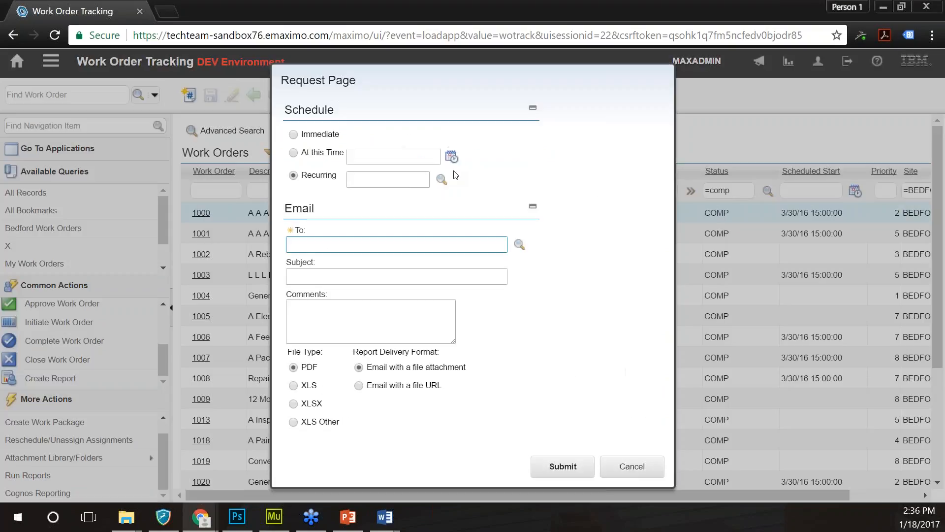
click(442, 178)
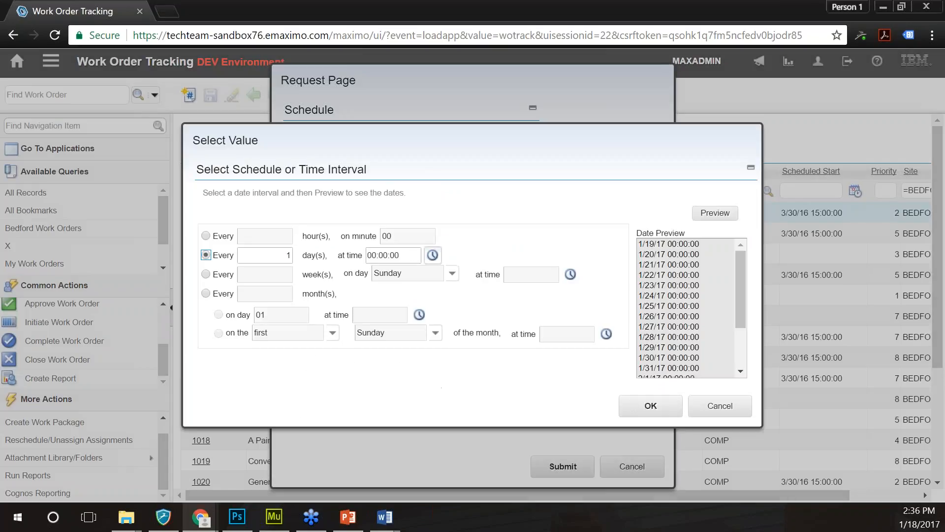
click(432, 255)
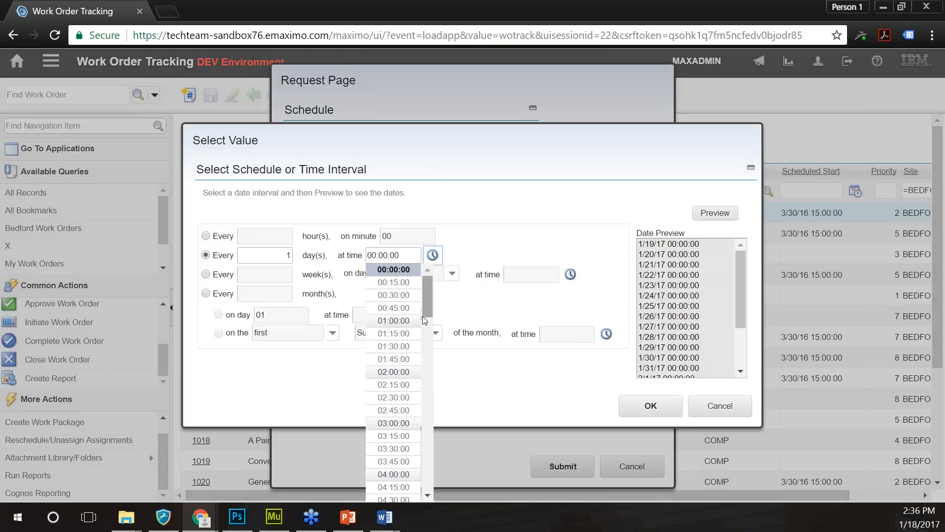
scroll(426, 338, down, 2)
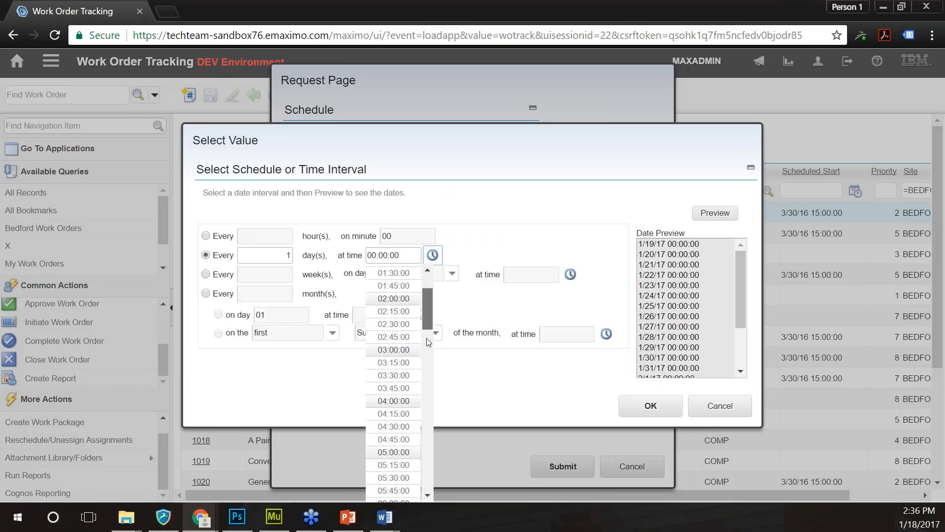
scroll(427, 337, down, 8)
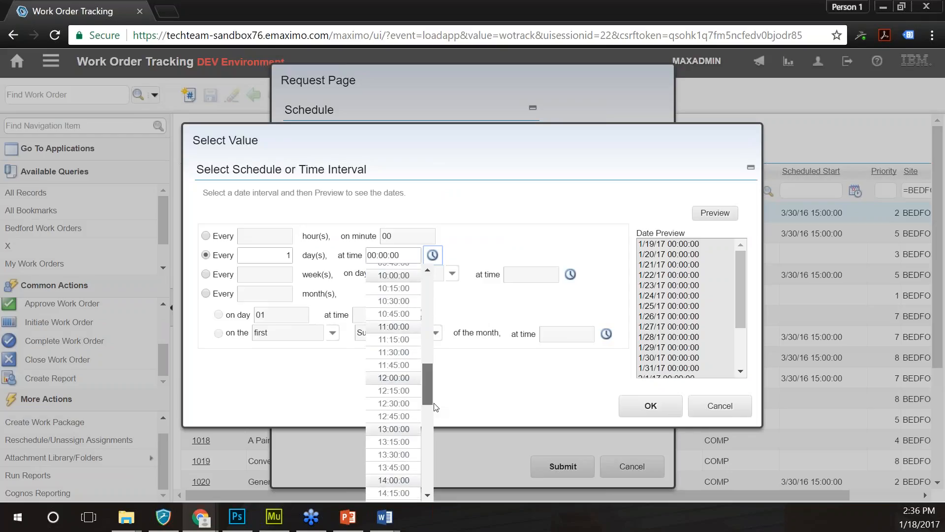
drag(434, 406, 430, 446)
click(394, 426)
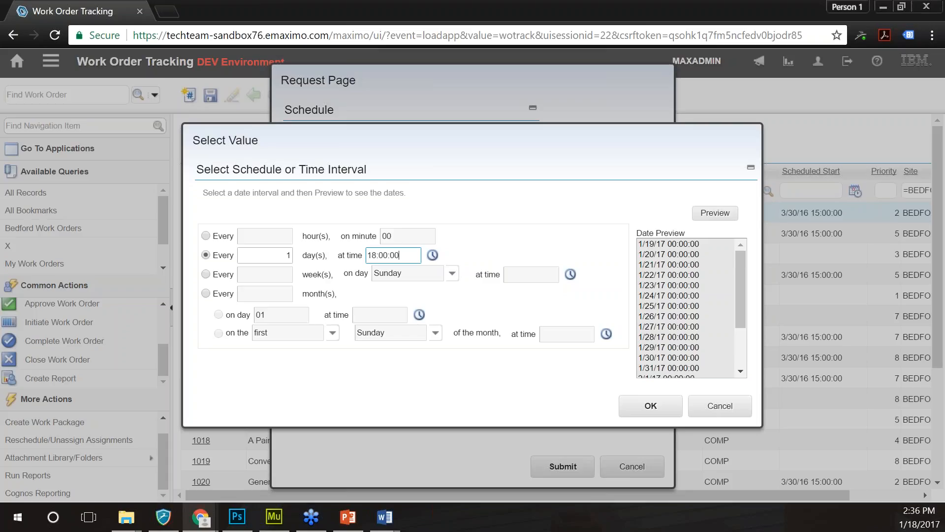
key(Return)
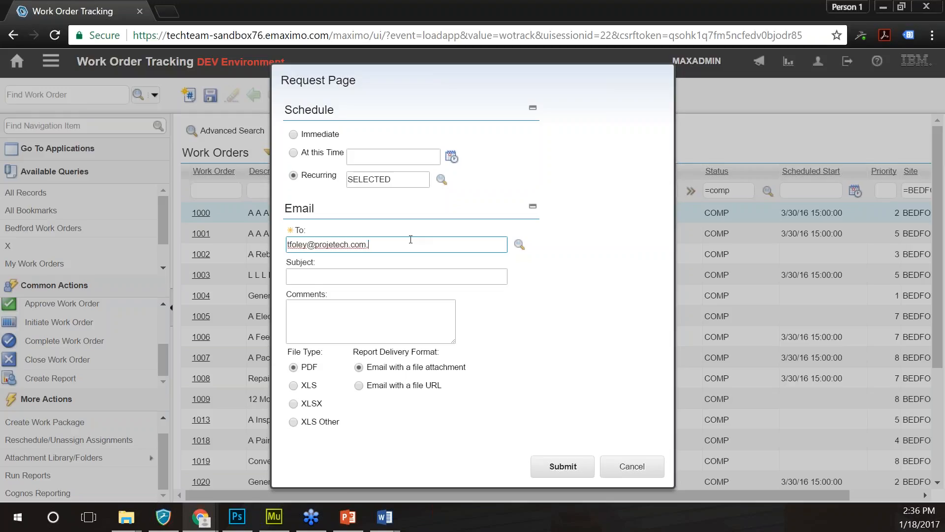
- Clear the recipient e-mail address and cancel the report request
key(BackSpace)
key(BackSpace)
key(BackSpace)
key(BackSpace)
key(BackSpace)
key(BackSpace)
key(BackSpace)
key(BackSpace)
key(BackSpace)
key(BackSpace)
key(BackSpace)
key(BackSpace)
key(BackSpace)
key(BackSpace)
key(BackSpace)
key(BackSpace)
key(BackSpace)
key(BackSpace)
key(BackSpace)
key(BackSpace)
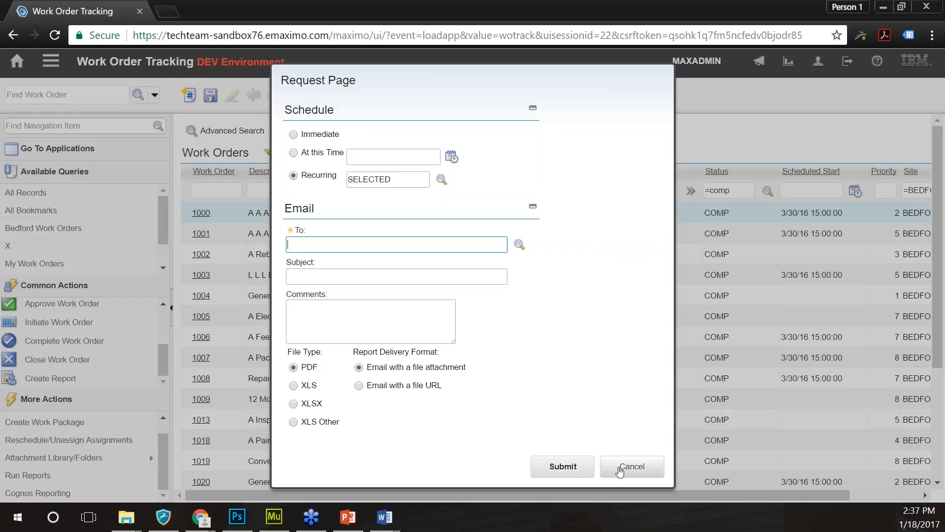
click(622, 470)
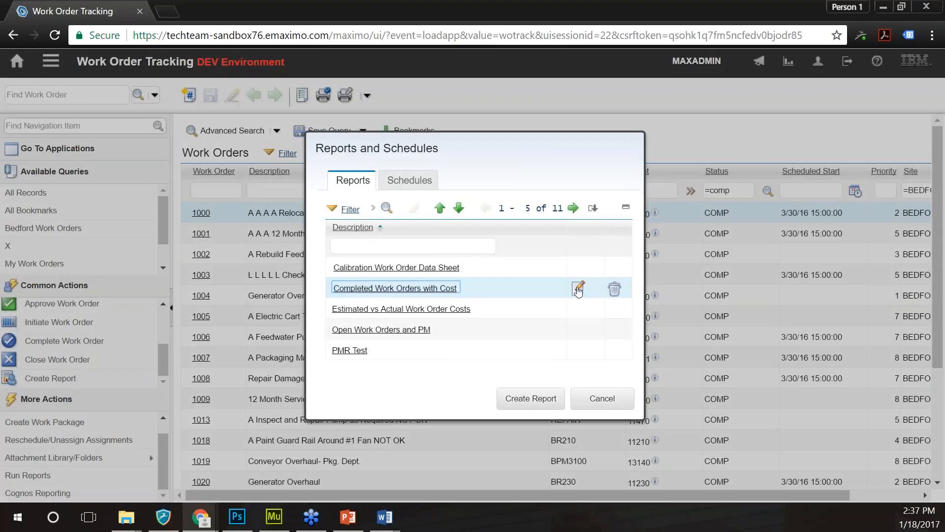
- Delete the recurring Completed Work Orders with Cost schedule and close the reports dialog
click(579, 289)
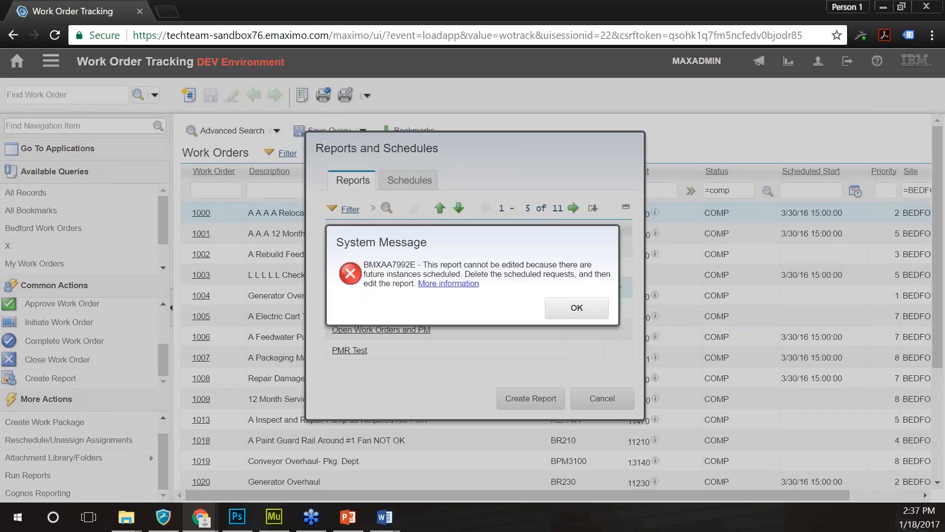
click(571, 304)
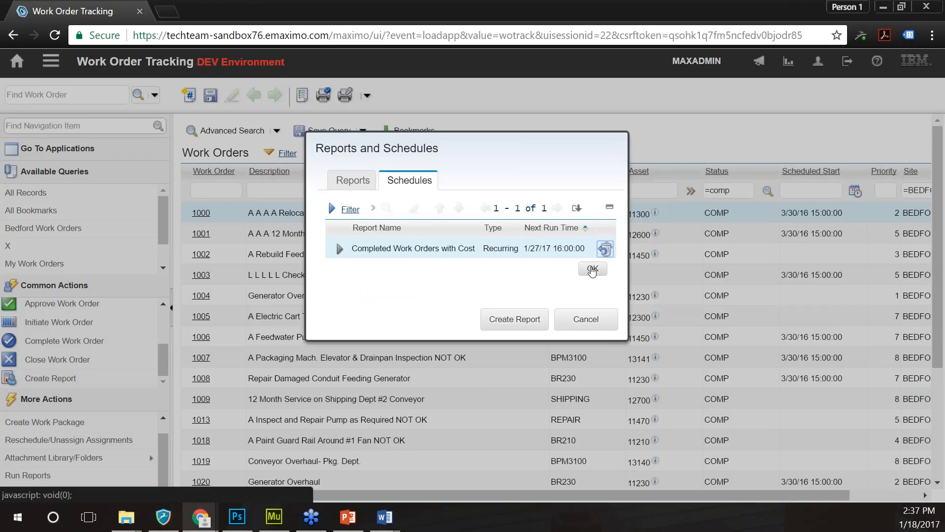
click(592, 270)
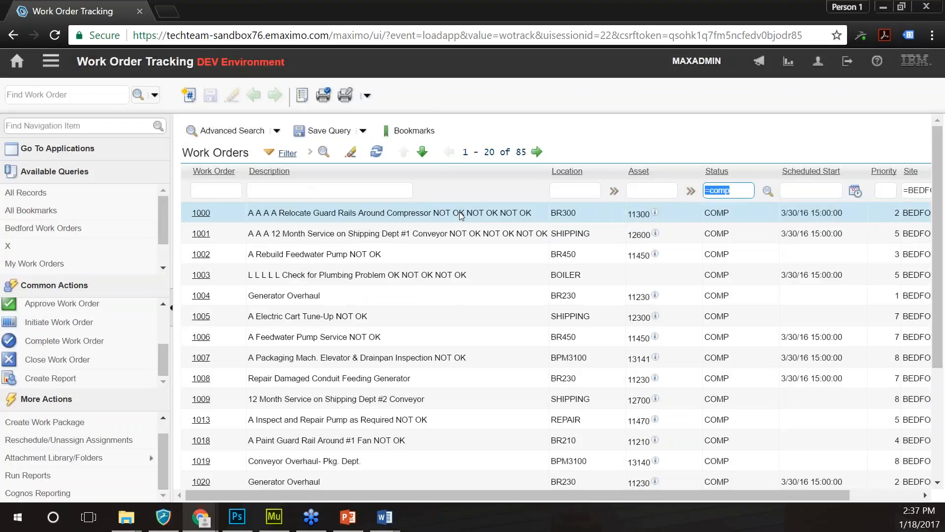
mouse_move(121, 463)
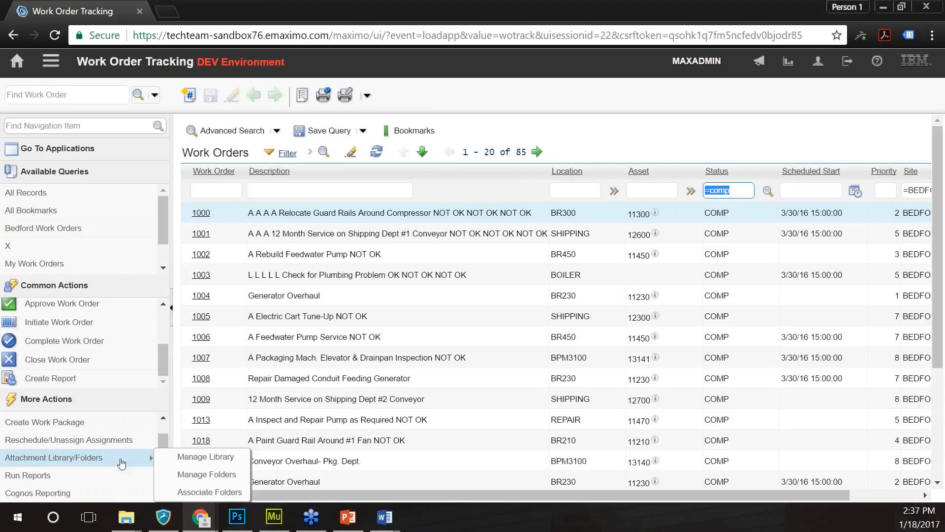
- Open Completed Work Orders with Cost for editing from the Run Reports list
click(74, 475)
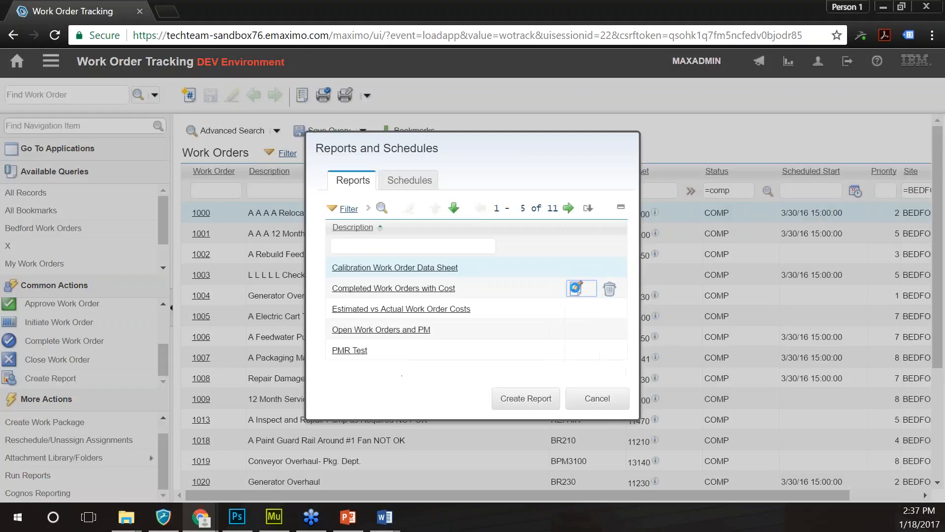
click(576, 288)
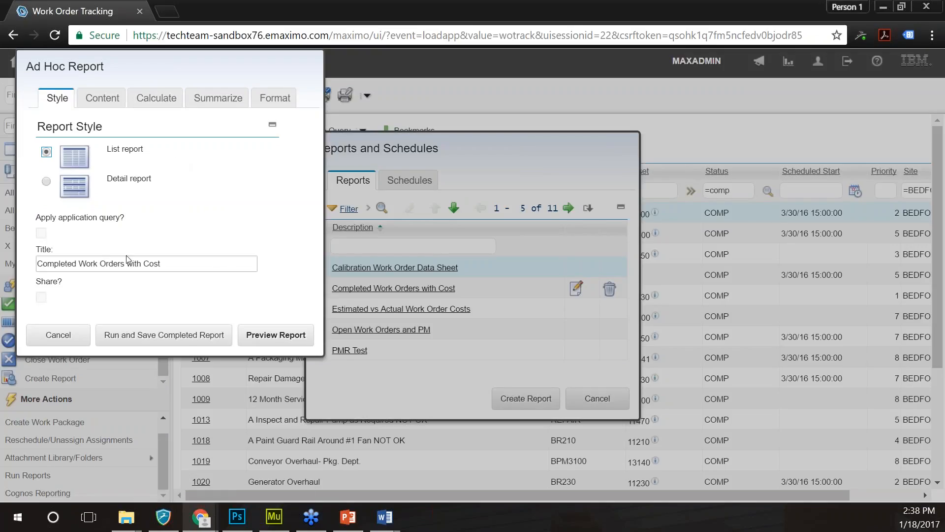
- Close the ad hoc report designer
click(51, 337)
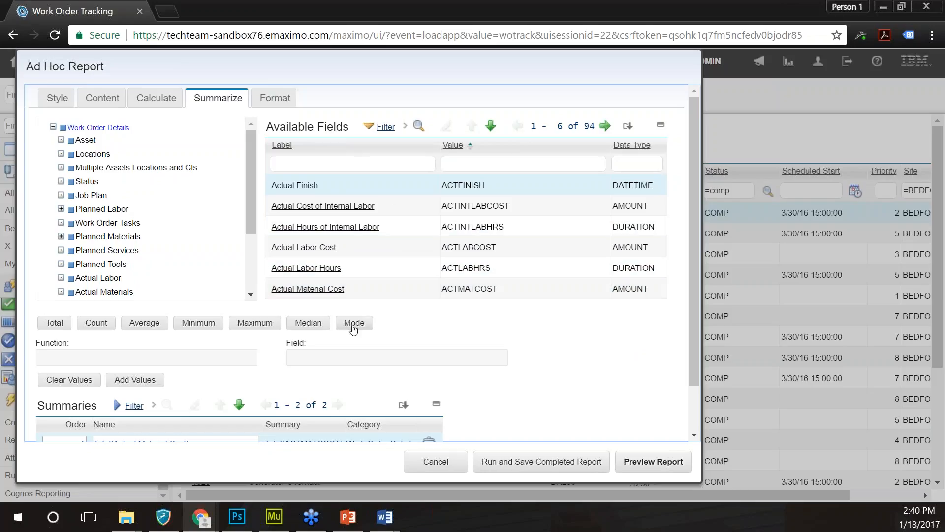
- Look over the ad hoc report's calculated field, summary and style settings, then cancel both dialogs
click(164, 102)
click(225, 99)
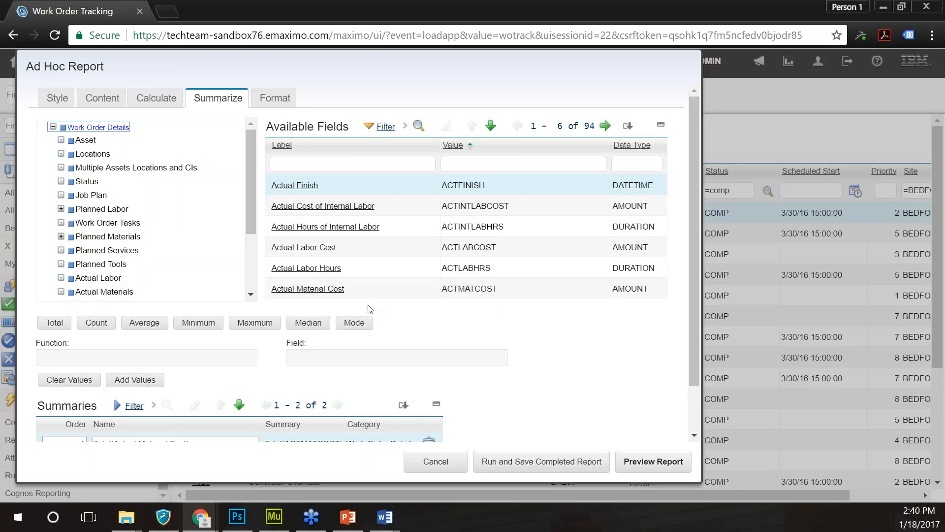
click(57, 96)
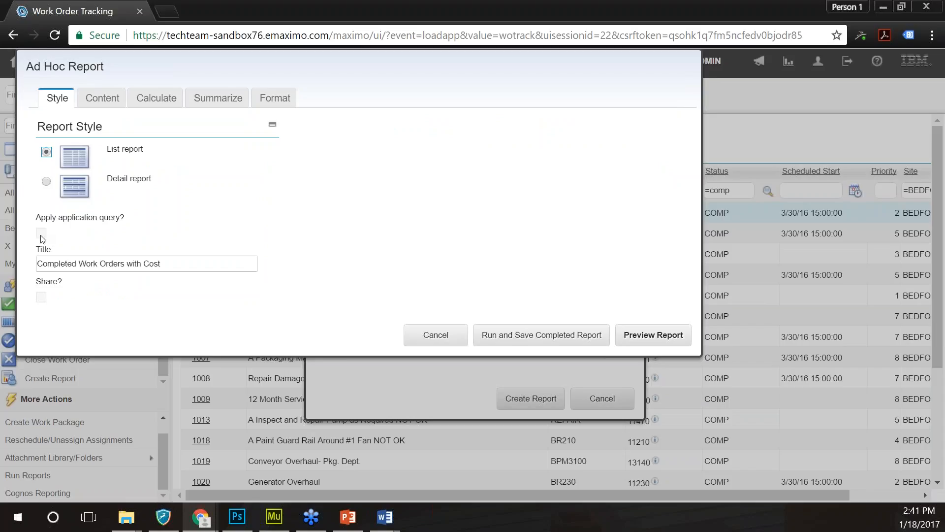
click(42, 234)
click(436, 336)
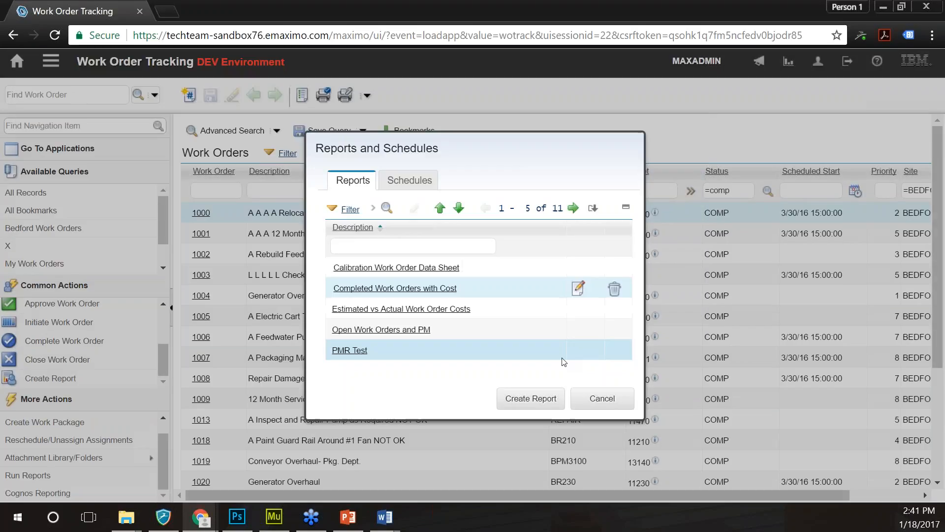
click(602, 398)
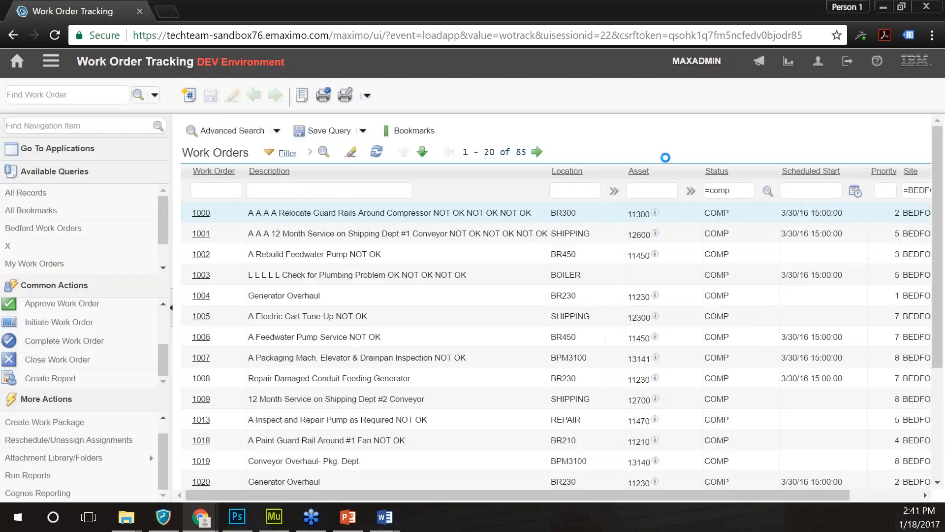
- Filter the Scheduled Start column to >1/1/16
click(793, 190)
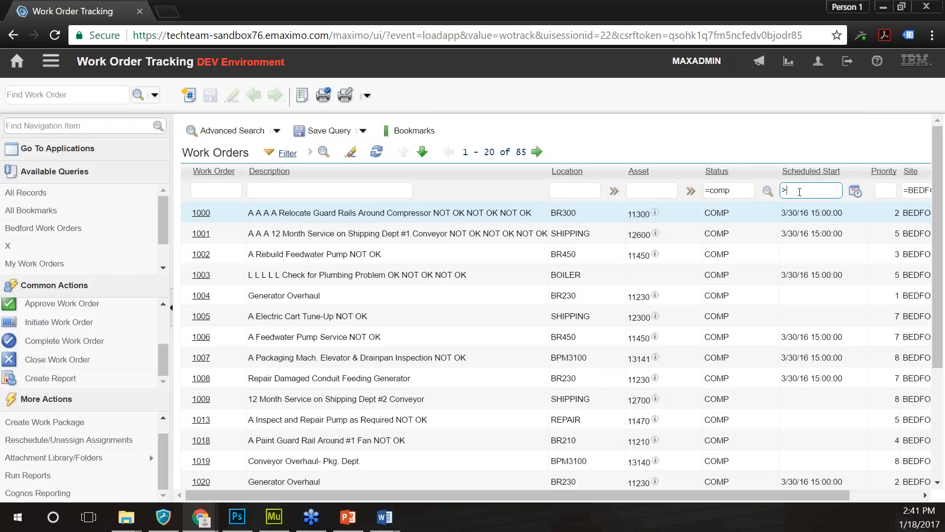
text(>1/1/16)
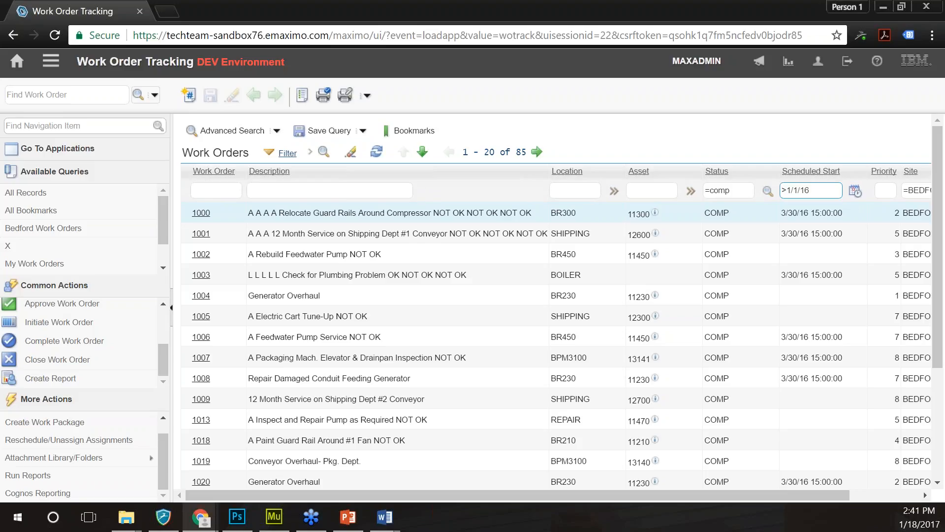
key(Return)
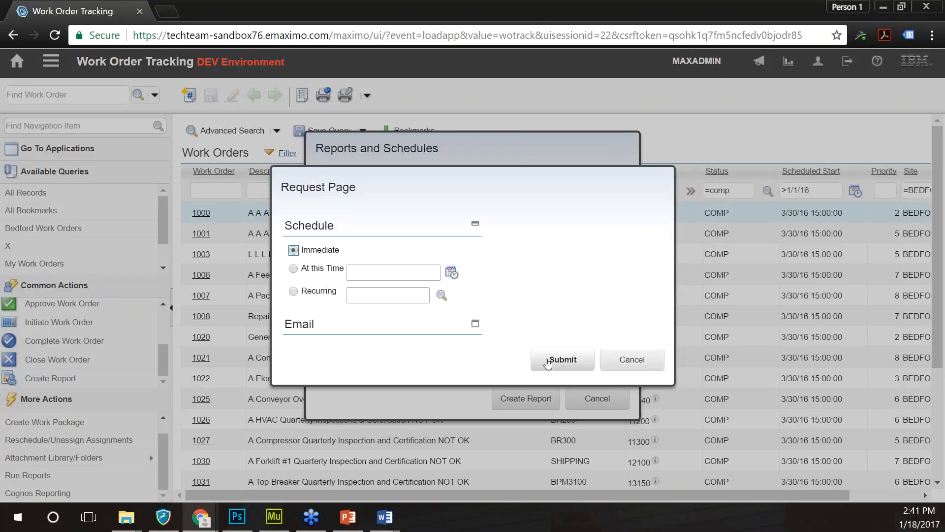
- Run Completed Work Orders with Cost immediately, close the BIRT viewer, and dismiss the reports list
click(548, 363)
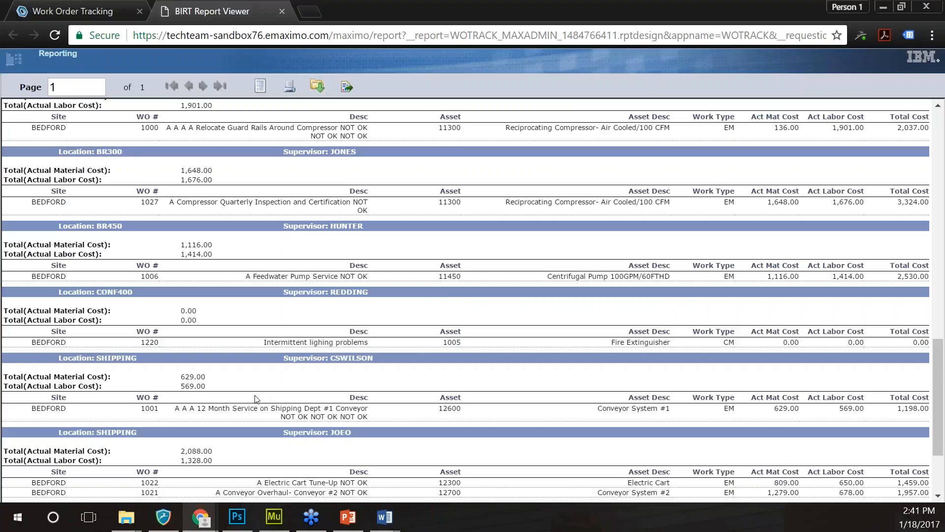
key(ctrl+w)
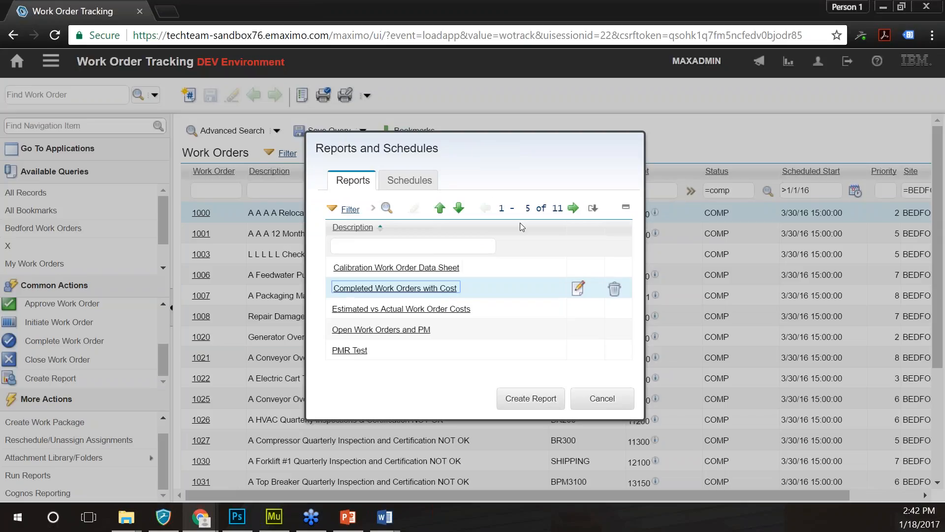
click(605, 399)
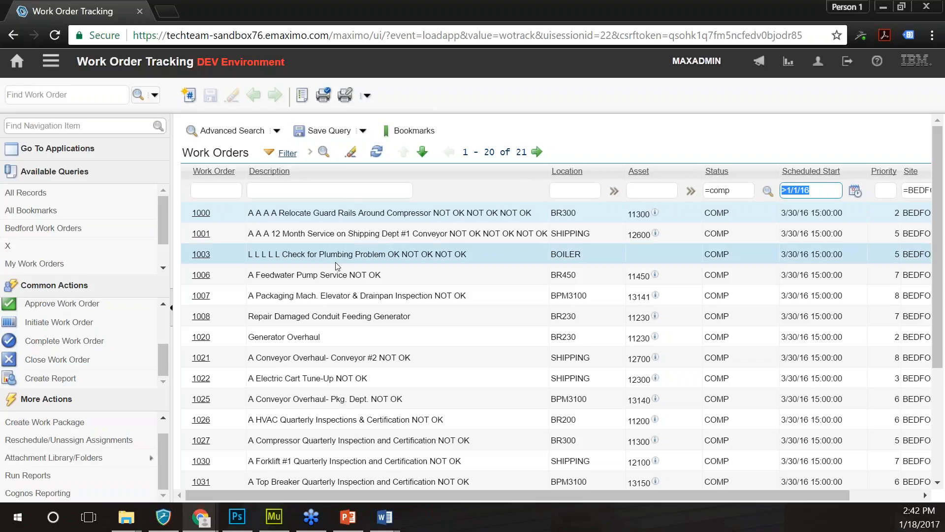
click(28, 475)
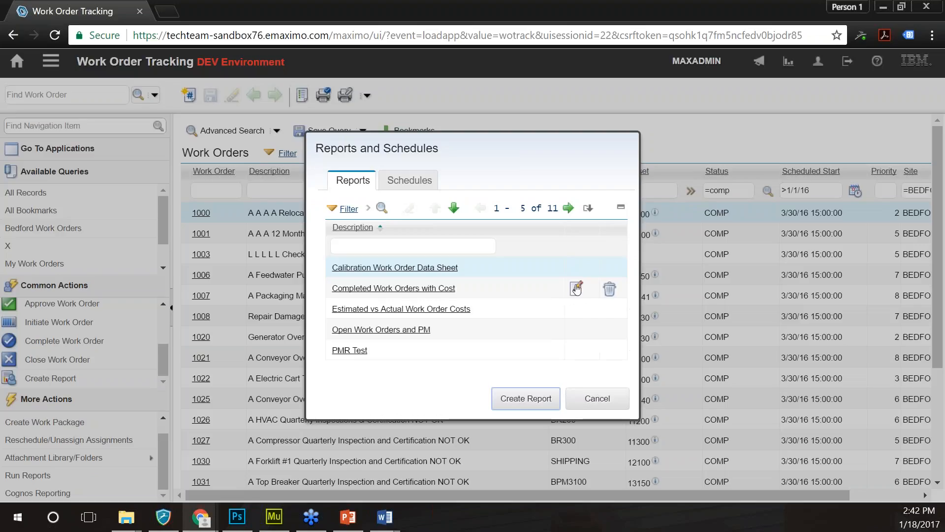
click(576, 289)
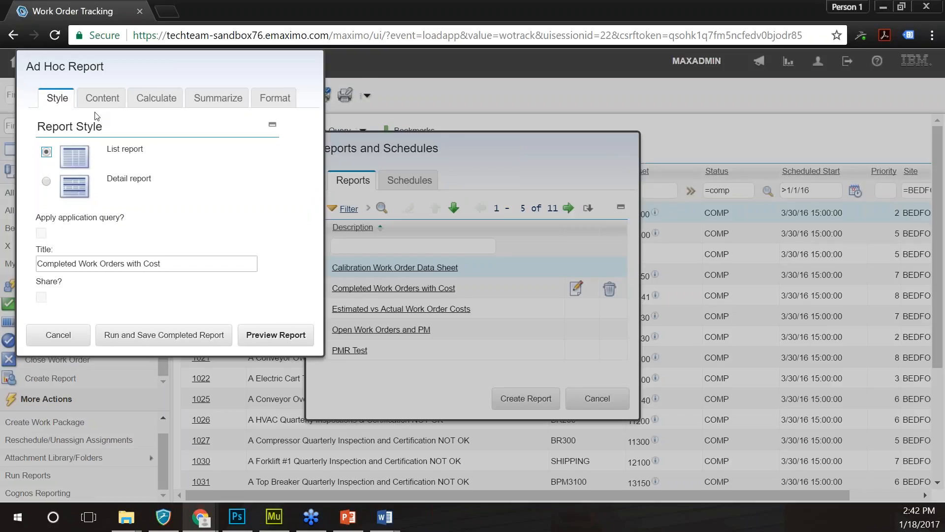
click(102, 98)
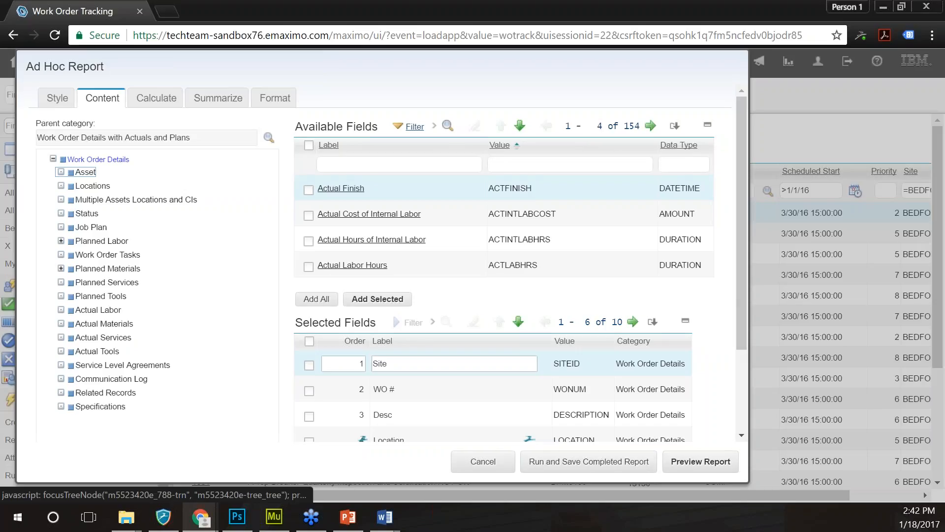
click(85, 172)
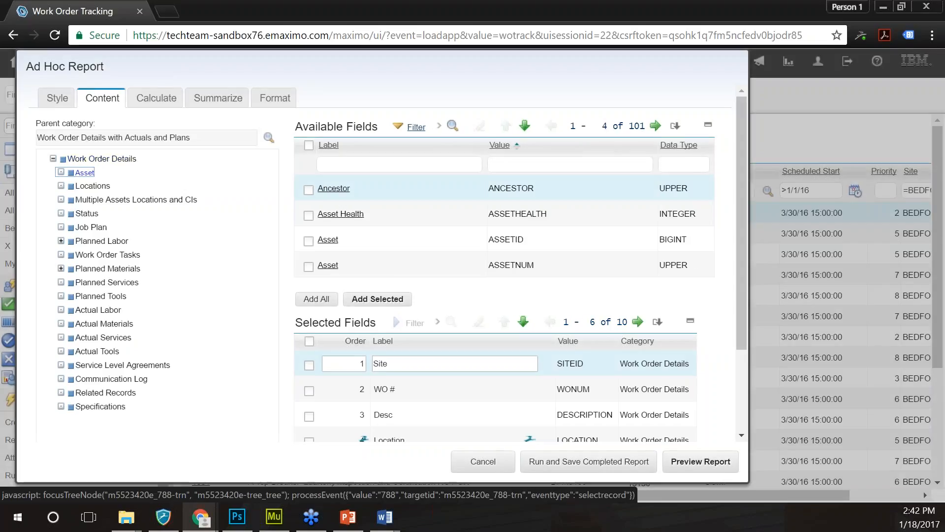
click(61, 240)
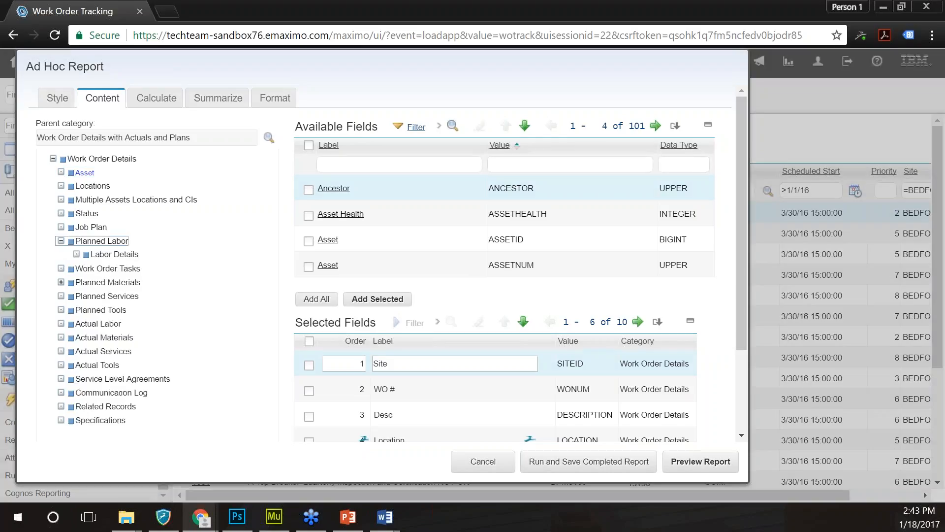
click(109, 253)
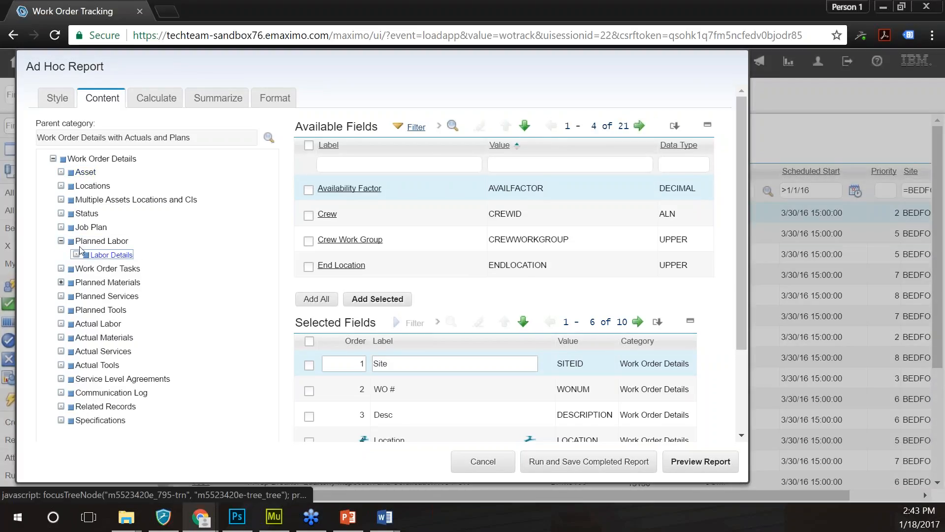
click(61, 242)
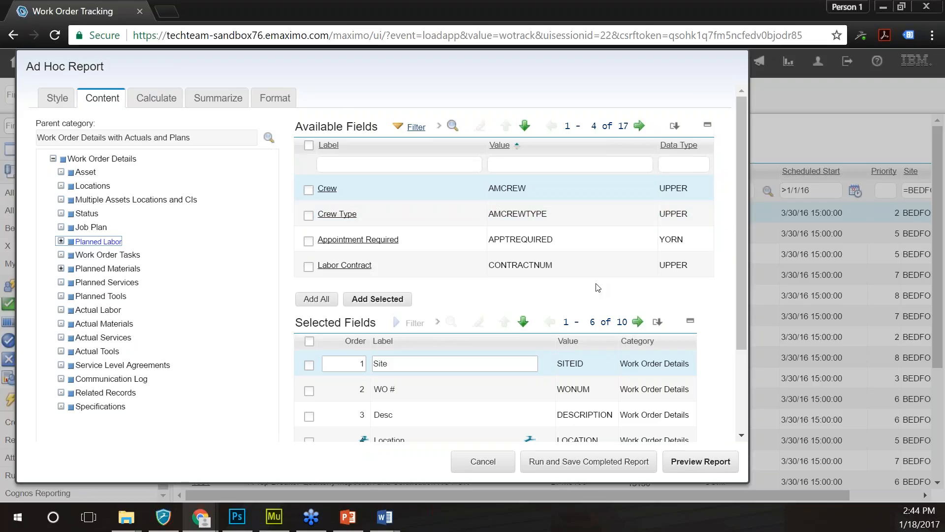
click(483, 462)
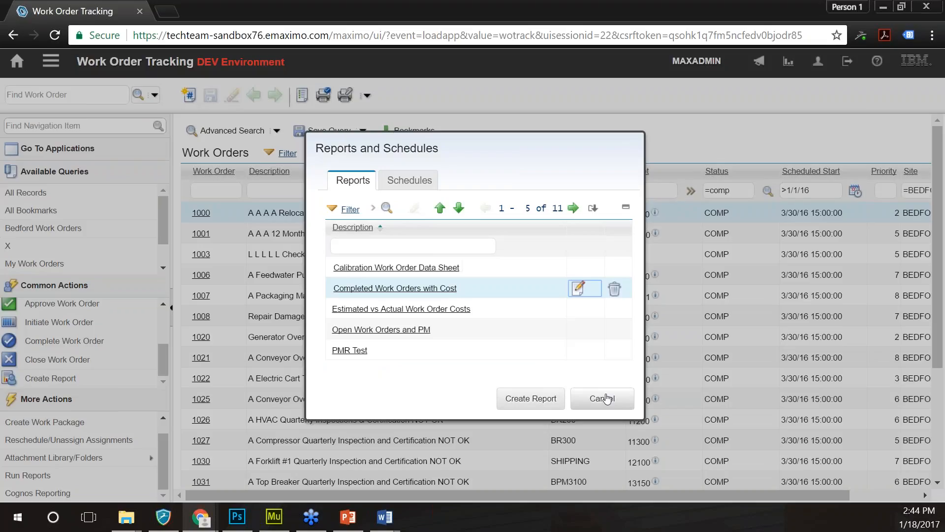
click(606, 399)
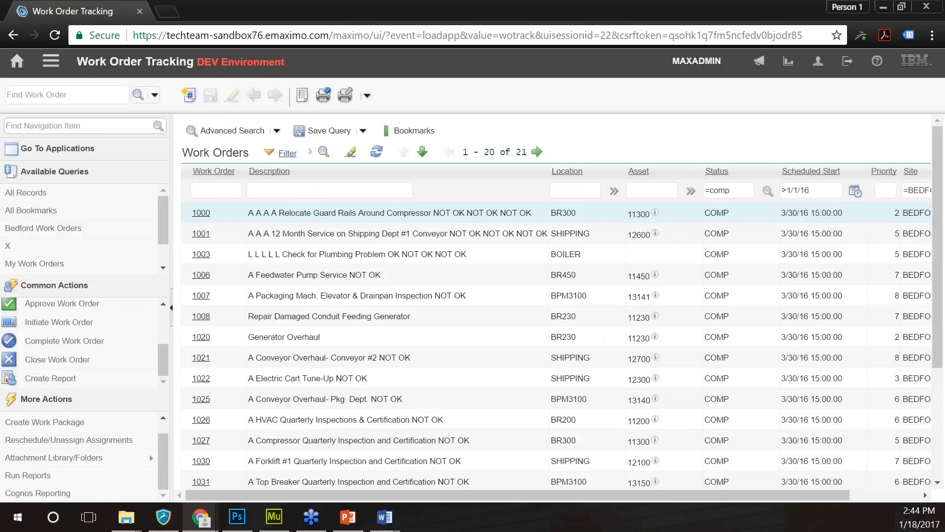
key(alt+Tab)
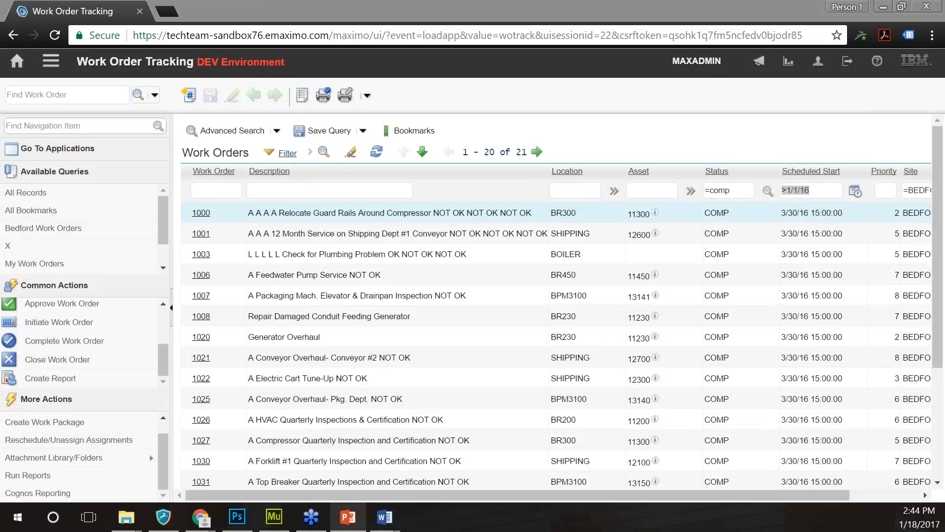